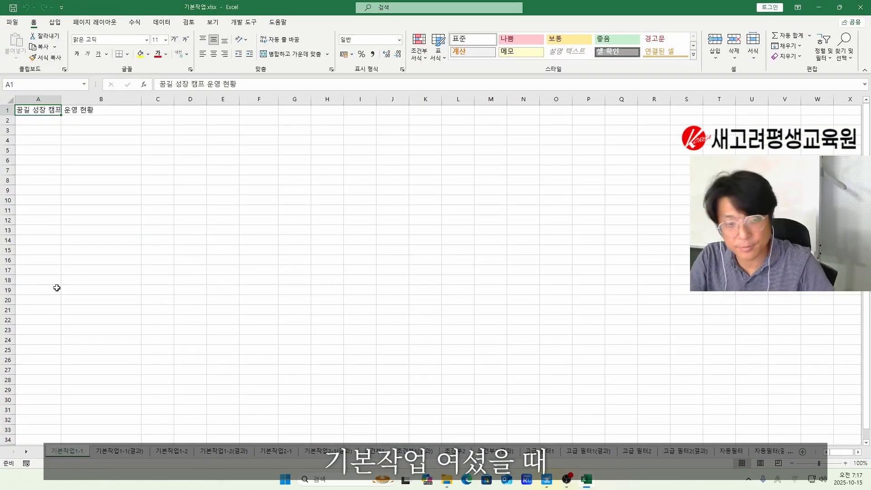
- Open the worksheet 기본작업2-1
key("super+plus")
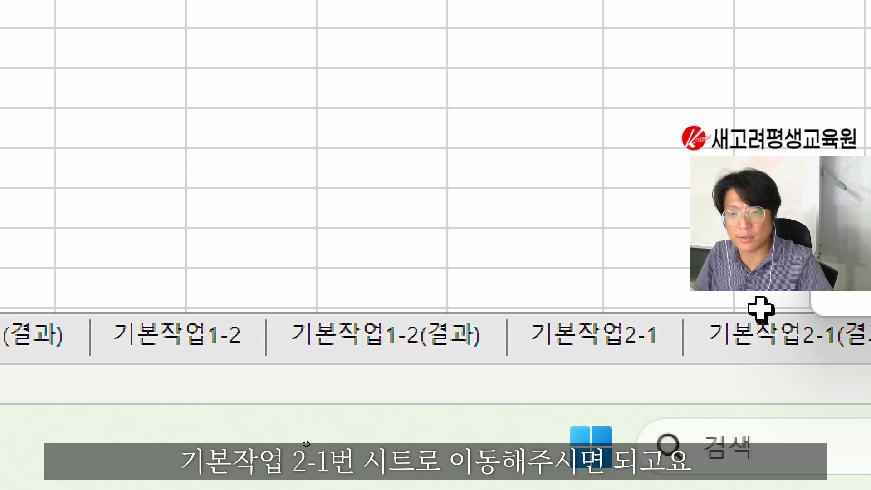
left_click(621, 346)
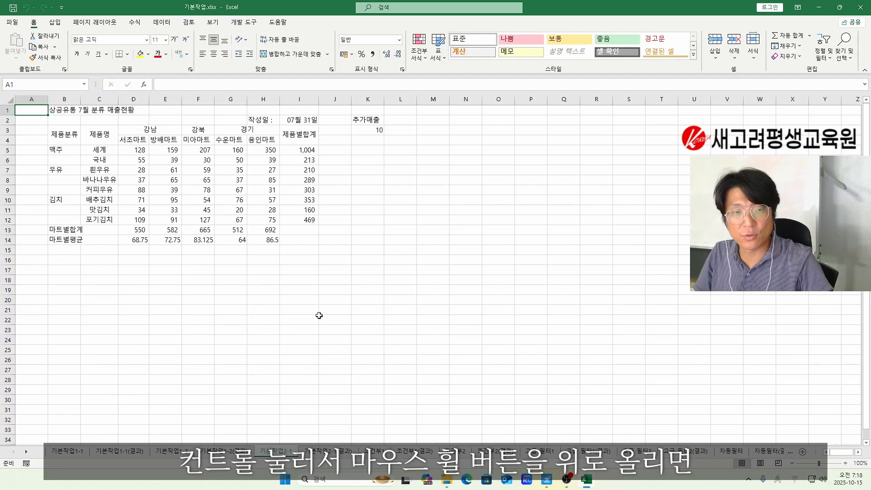
scroll(404, 313, "up", 5, "ctrl")
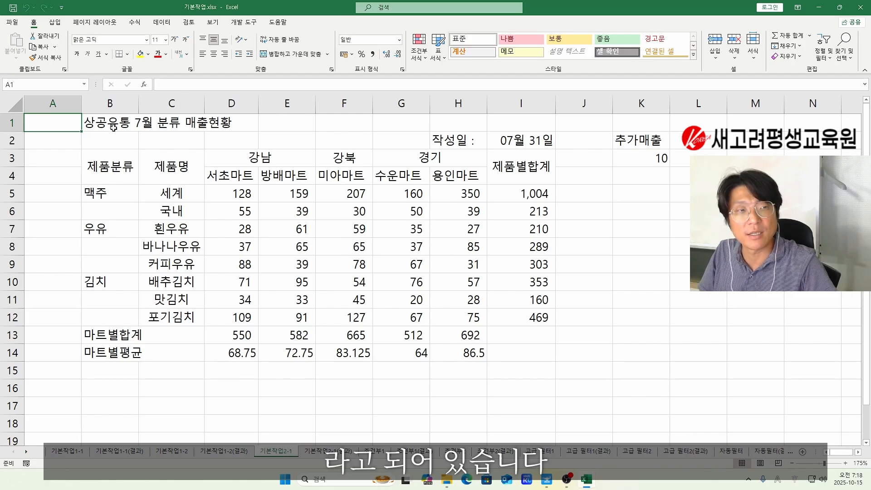
- Set the horizontal text alignment of the title range B1:I1 to center across selection (선택 영역의 가운데로)
left_click_drag(102, 123, 509, 125)
scroll(449, 150, "up", 2)
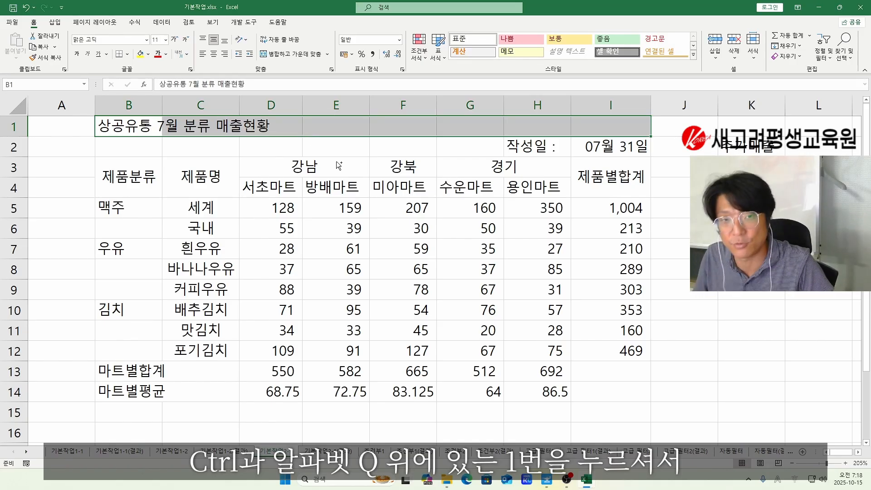
key("ctrl+1")
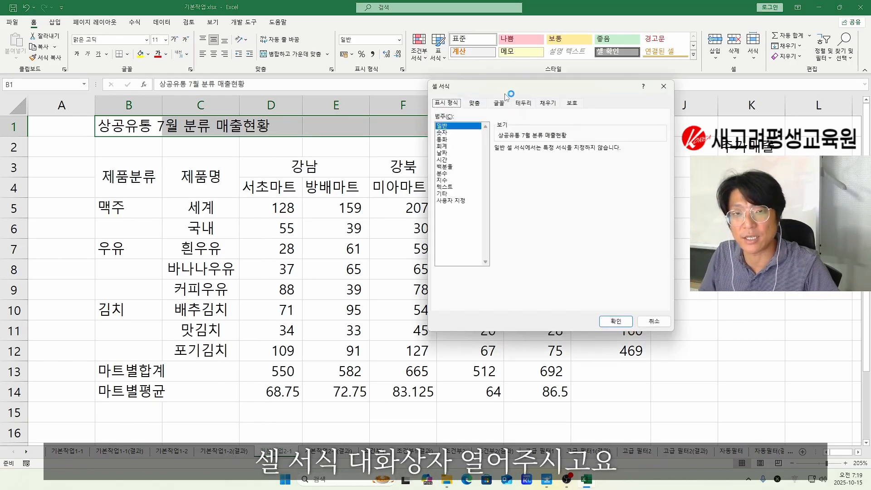
left_click_drag(504, 90, 395, 137)
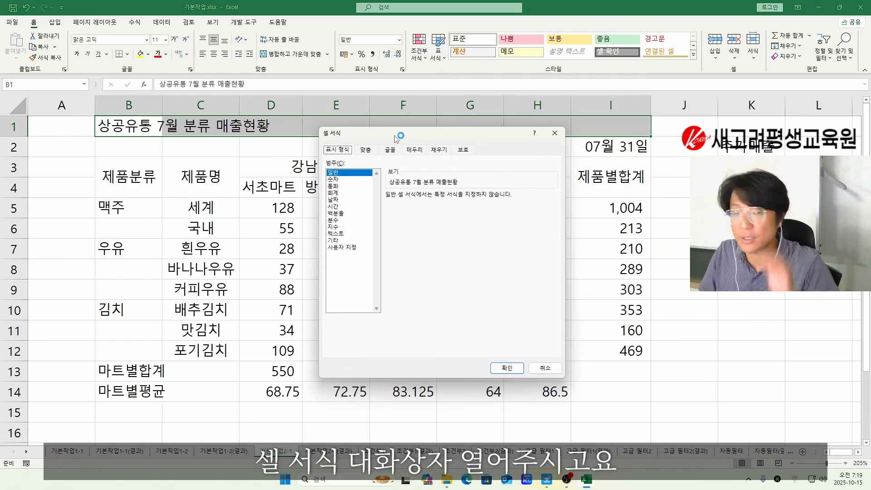
left_click(365, 150)
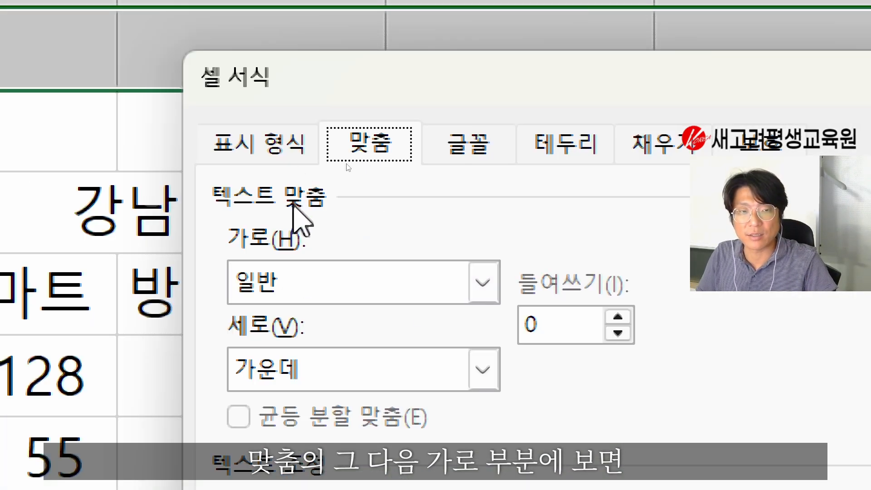
left_click(355, 276)
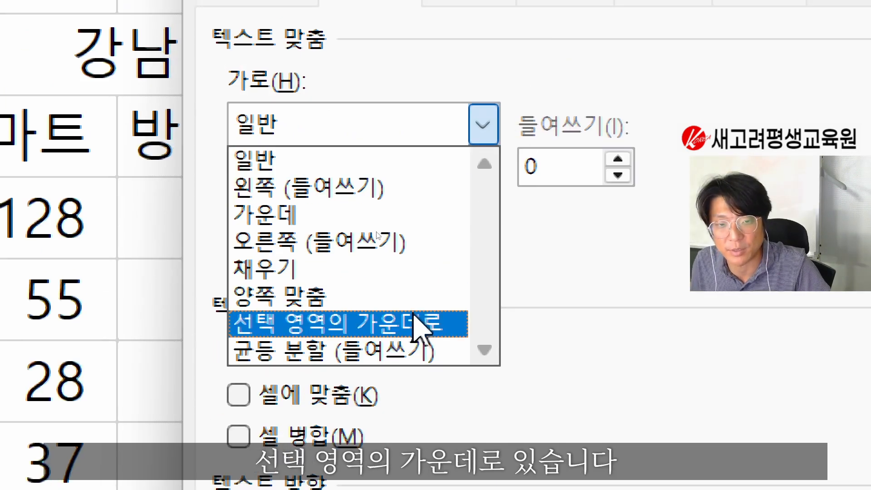
left_click(413, 318)
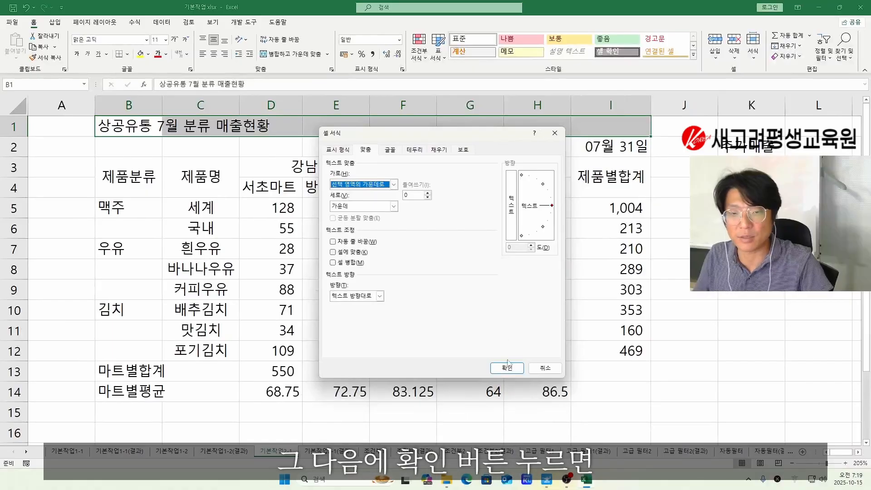
left_click(507, 368)
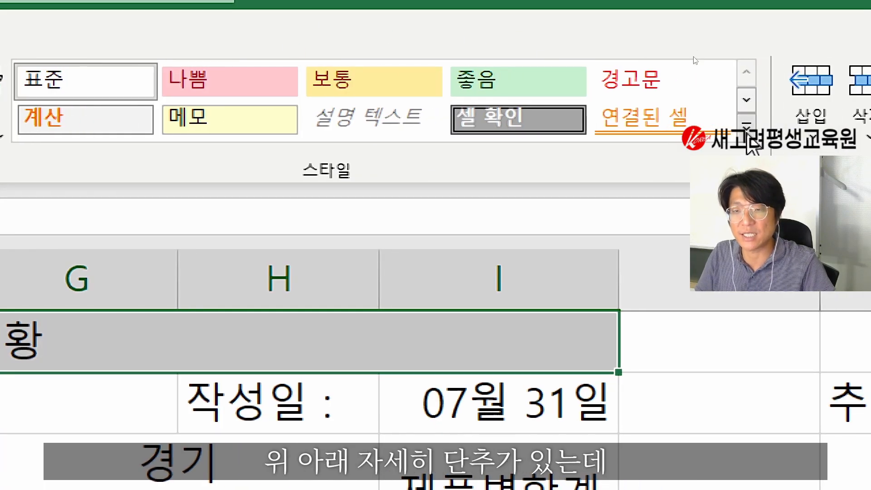
- Apply the 출력 cell style to the title range B1:I1 and set its font size to 14
left_click(748, 136)
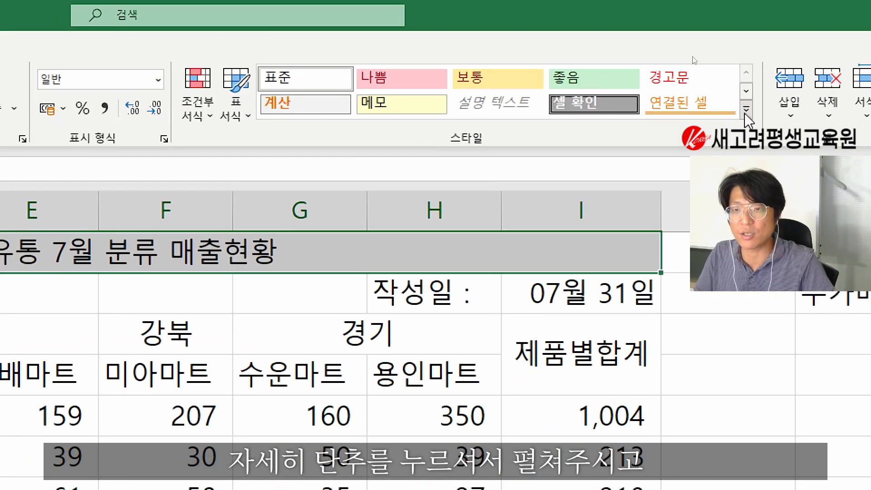
left_click(746, 113)
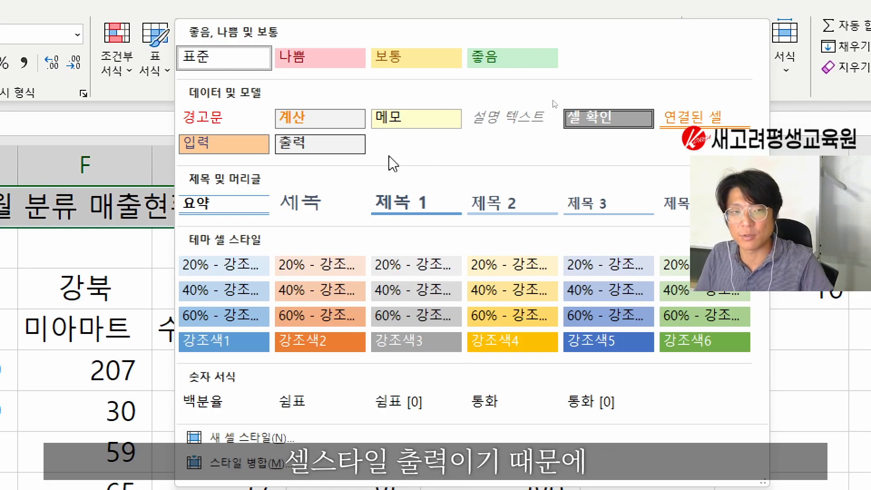
left_click(339, 149)
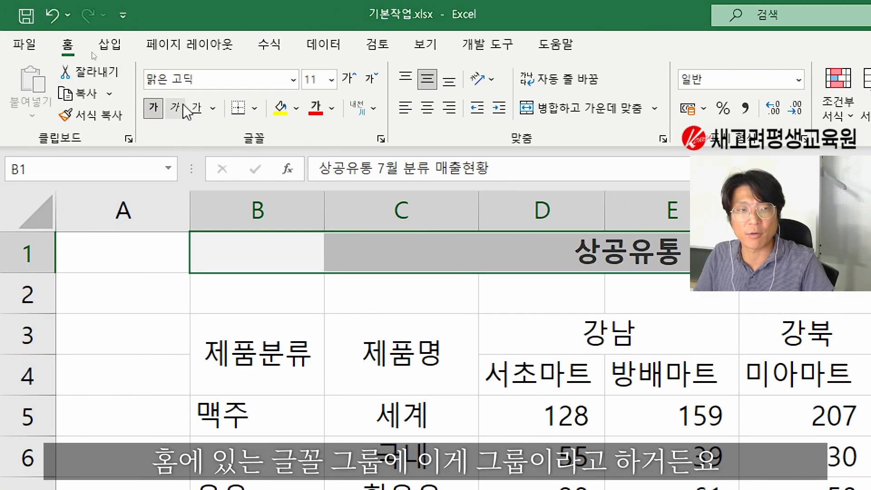
left_click(317, 82)
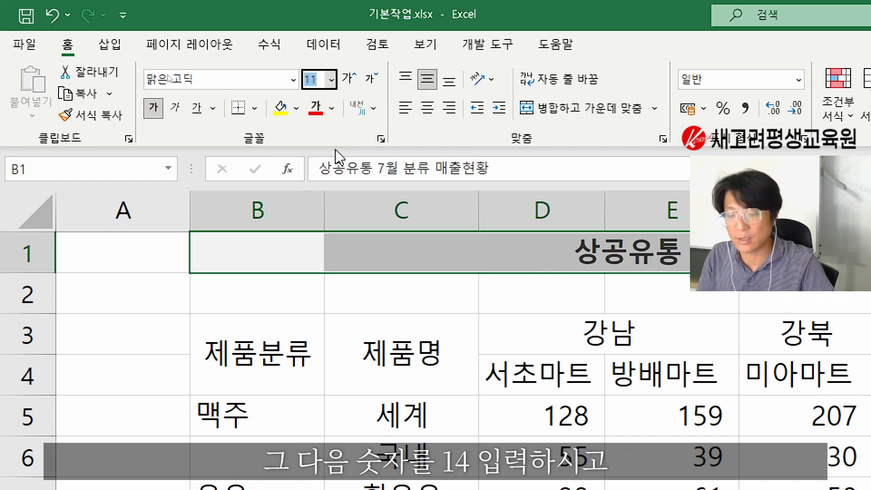
type("14")
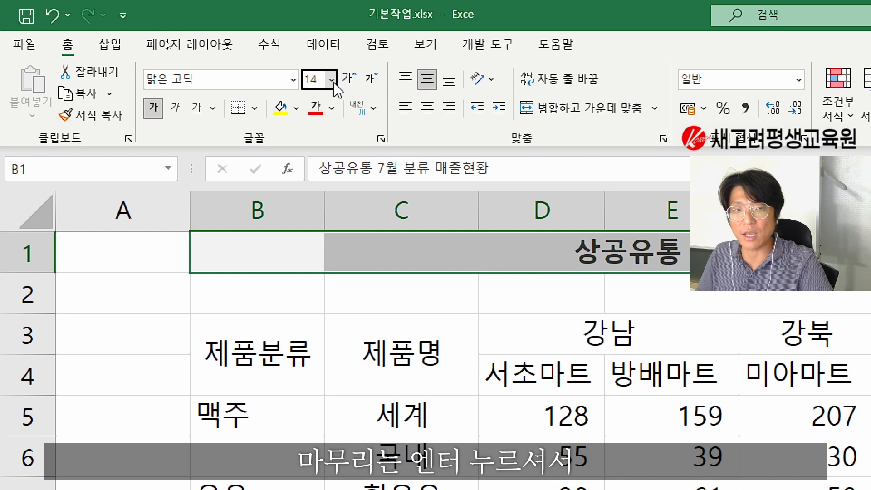
key("Return")
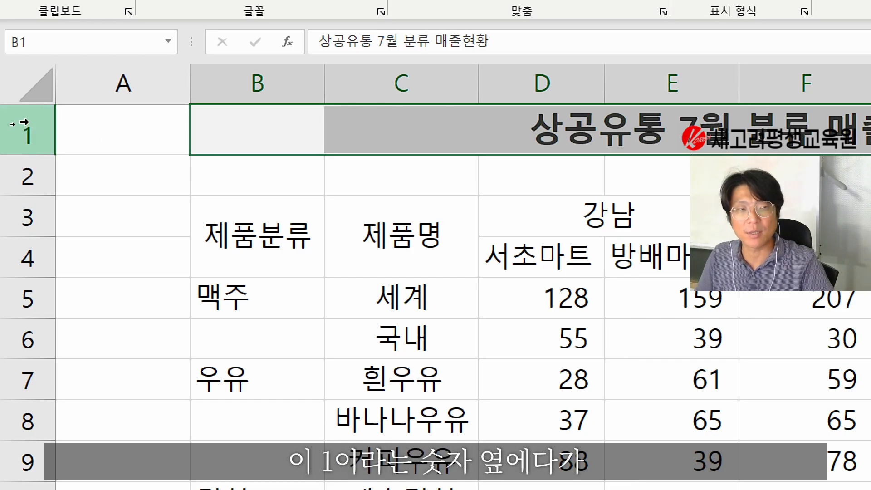
- Set the height of row 1 to 30
right_click(14, 124)
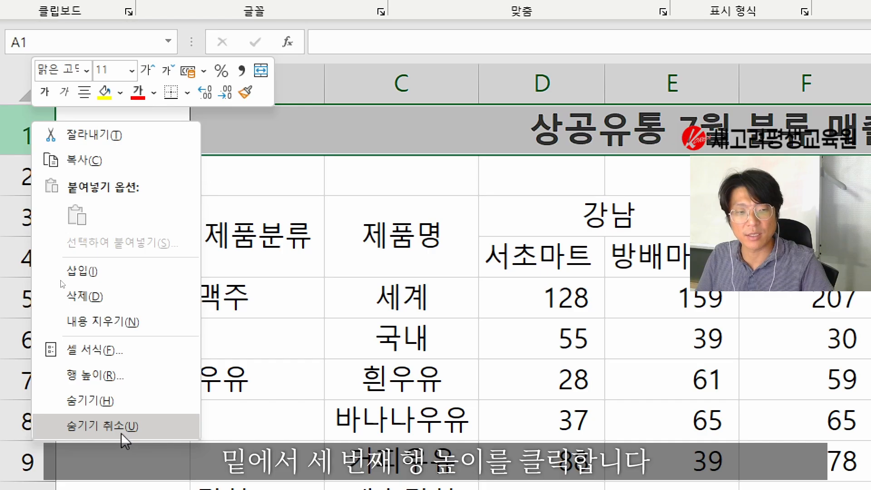
left_click(121, 377)
left_click_drag(126, 320, 180, 176)
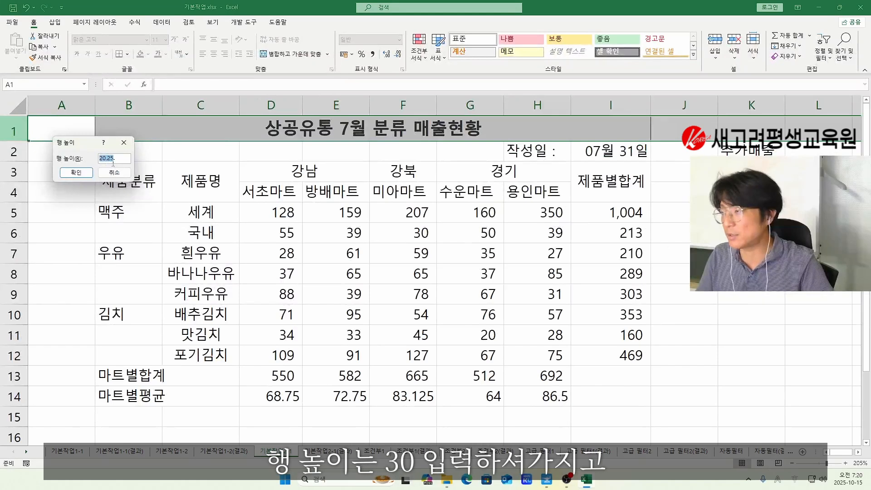
type("30")
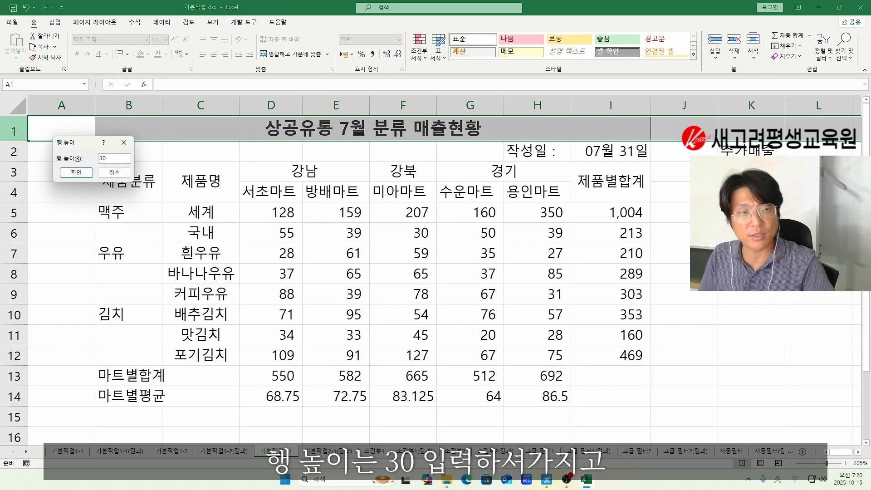
left_click(84, 175)
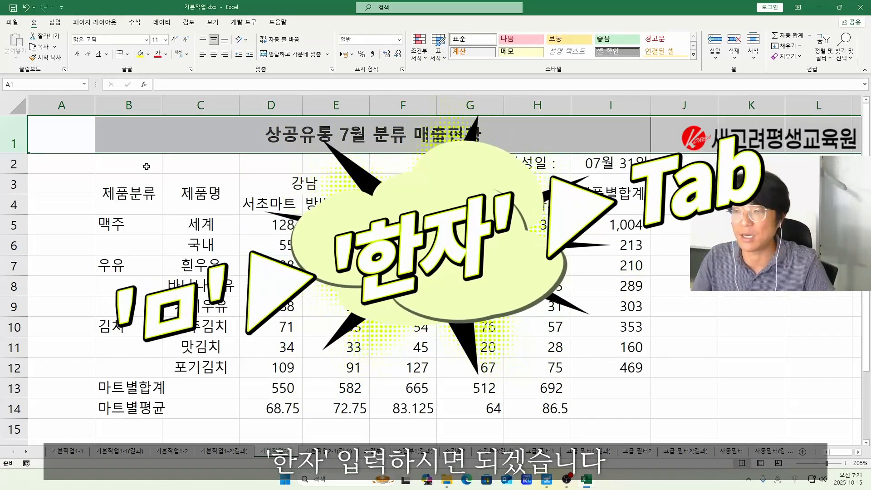
- Start editing the title in cell B1 with the text cursor placed before its first character
left_click(142, 131)
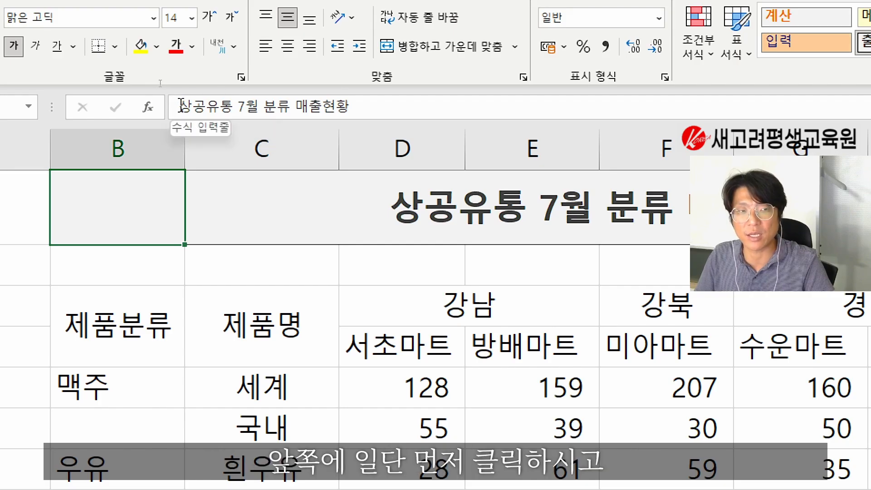
left_click(183, 105)
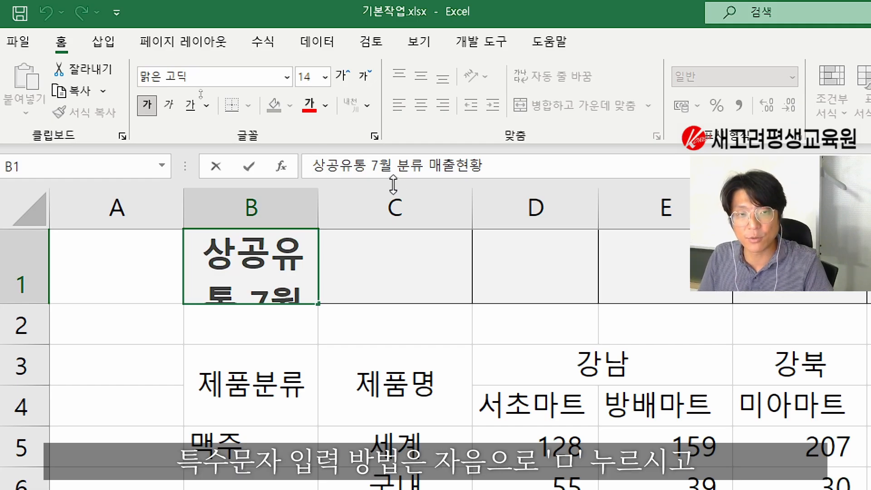
type("a")
key("BackSpace")
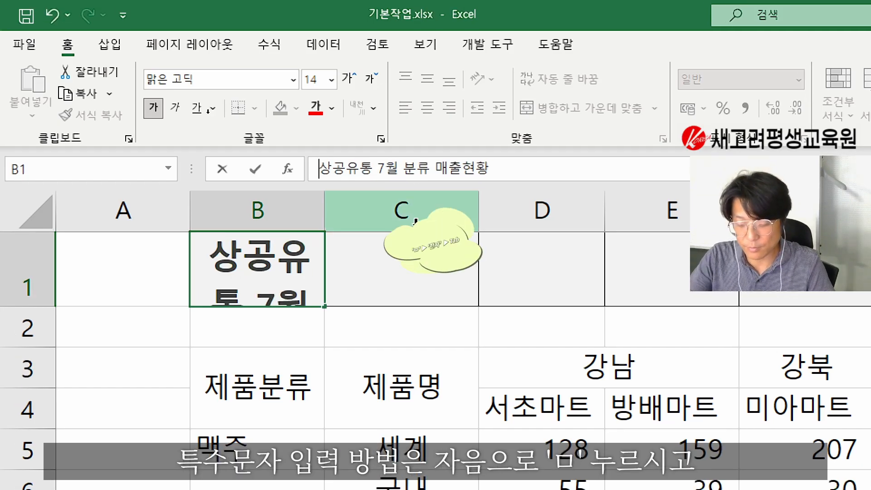
type("ㅁ")
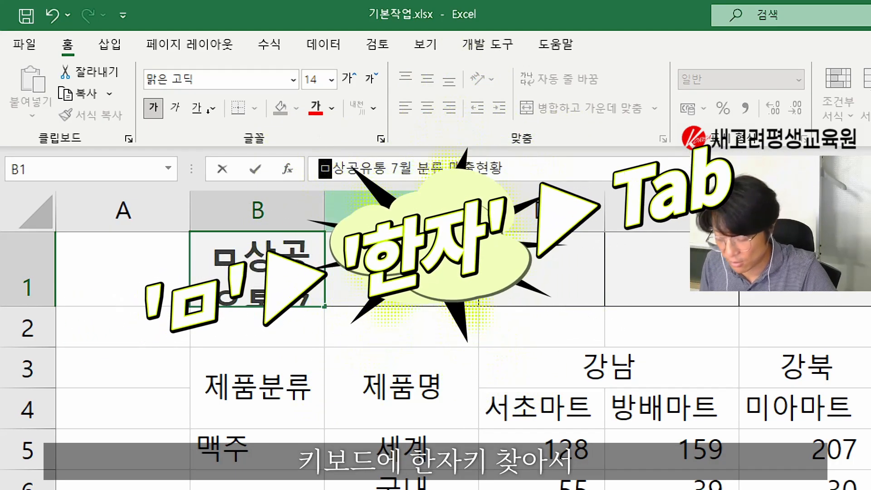
key("Hangul_Hanja")
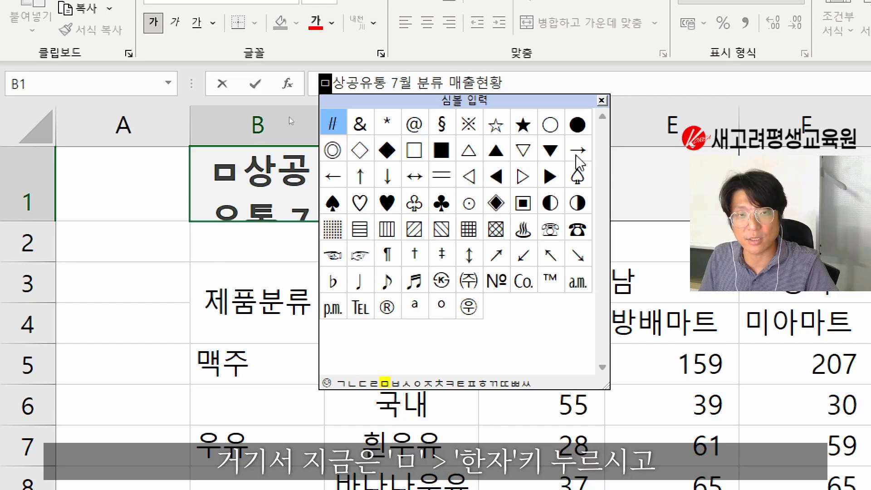
left_click(602, 101)
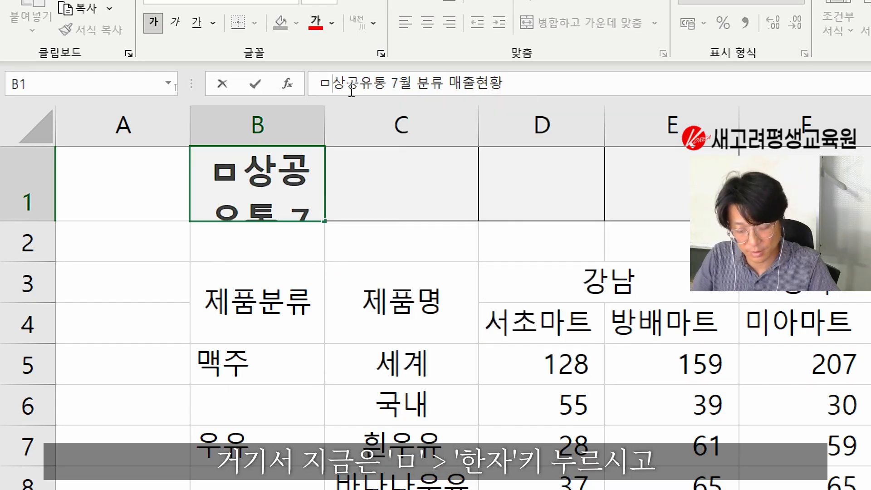
key("BackSpace")
type("ㅁ")
key("Hangul_Hanja")
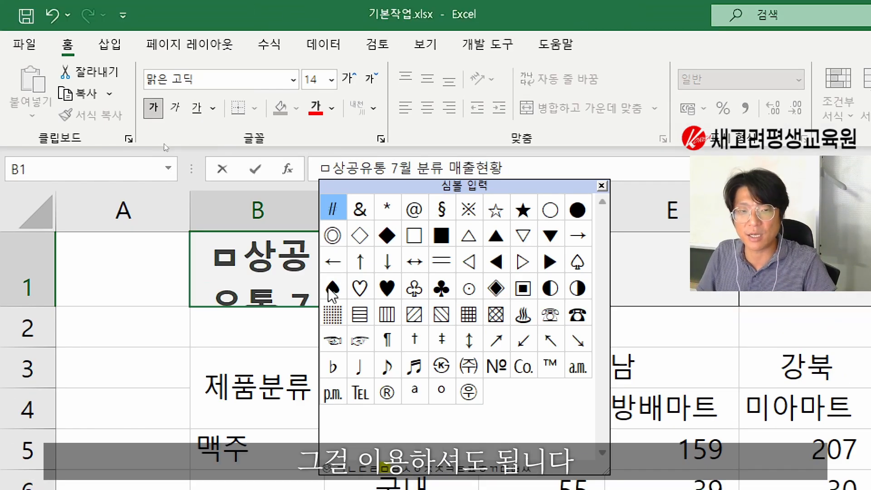
key("Escape")
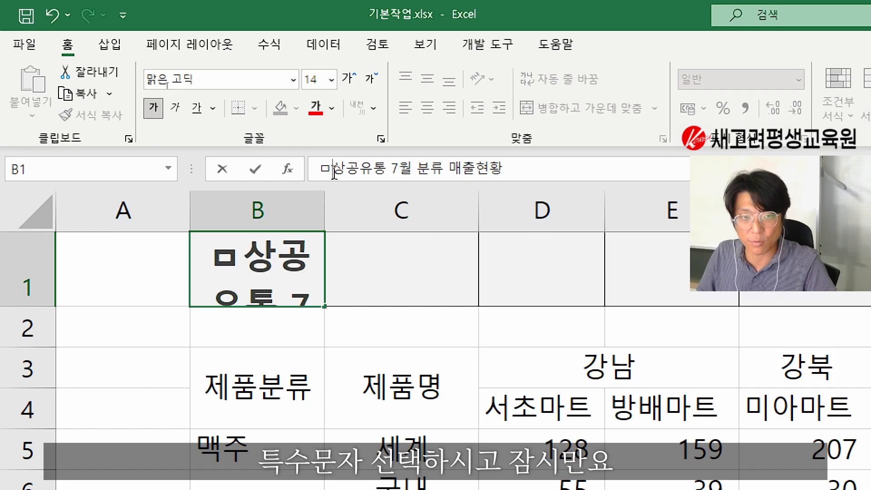
key("Delete")
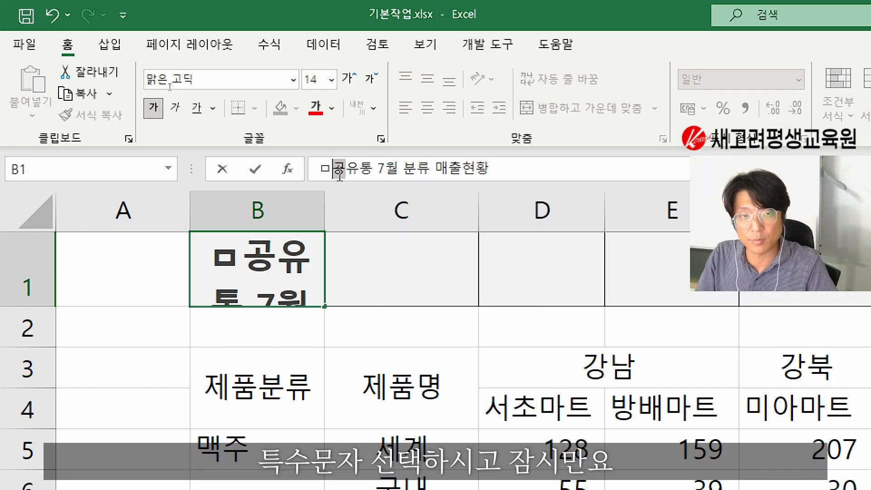
type("상")
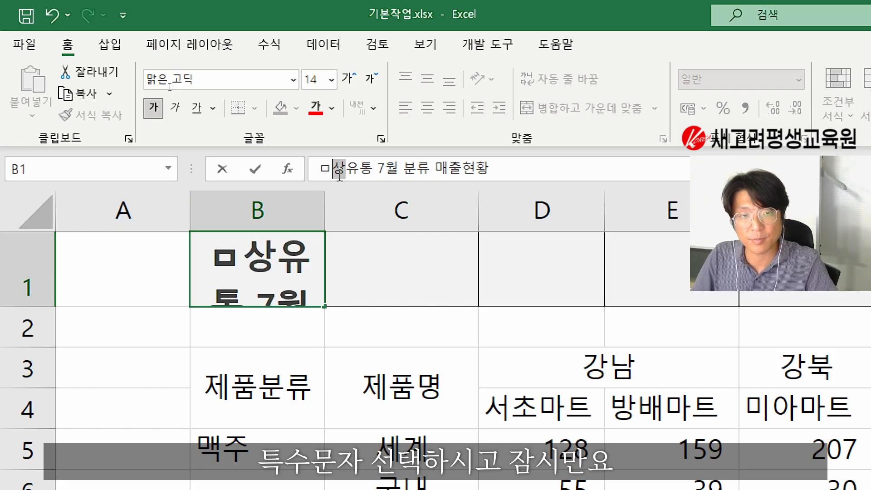
type("공")
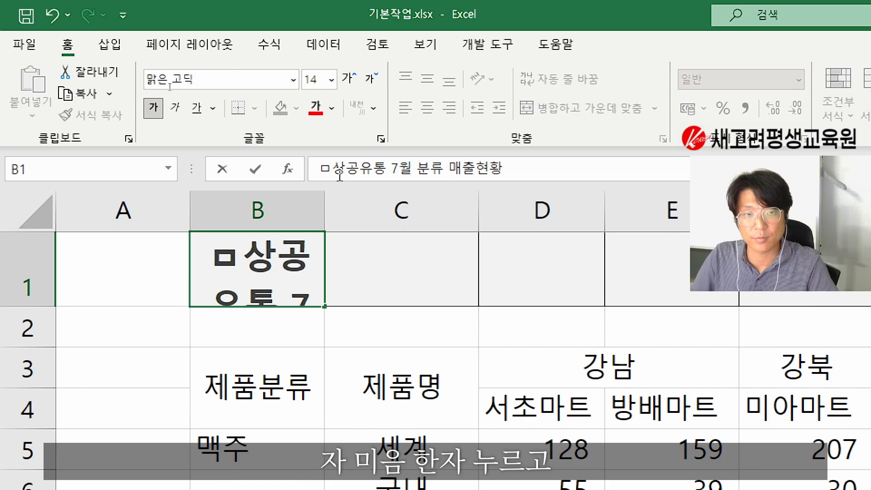
key("BackSpace")
type("ㅁ")
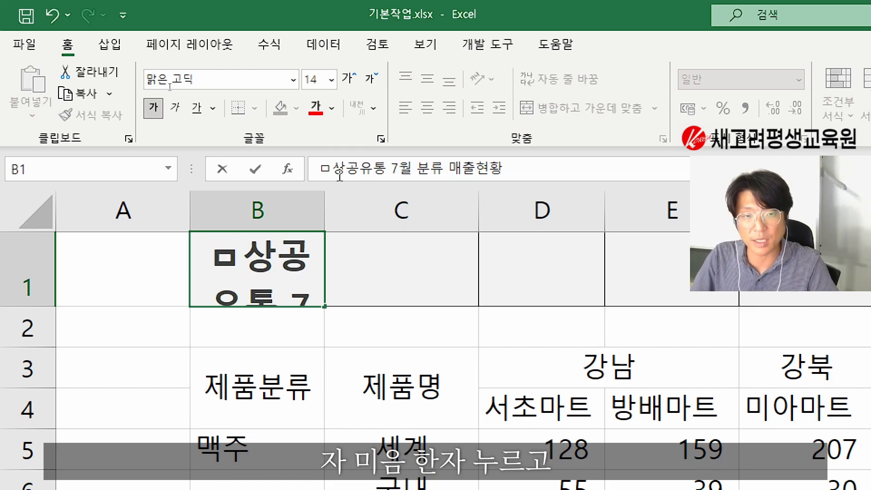
key("Hangul_Hanja")
key("Escape")
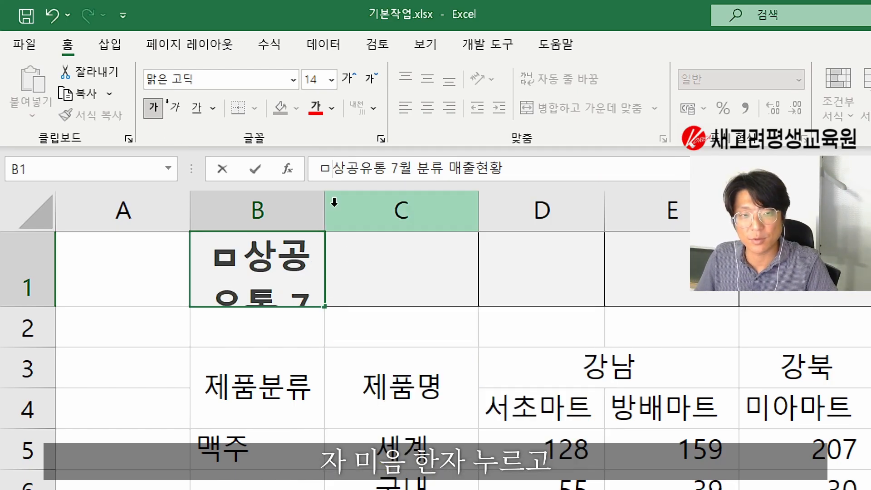
key("BackSpace")
- Insert the special character ♠ in front of the title text in cell B1
type("ㅁ")
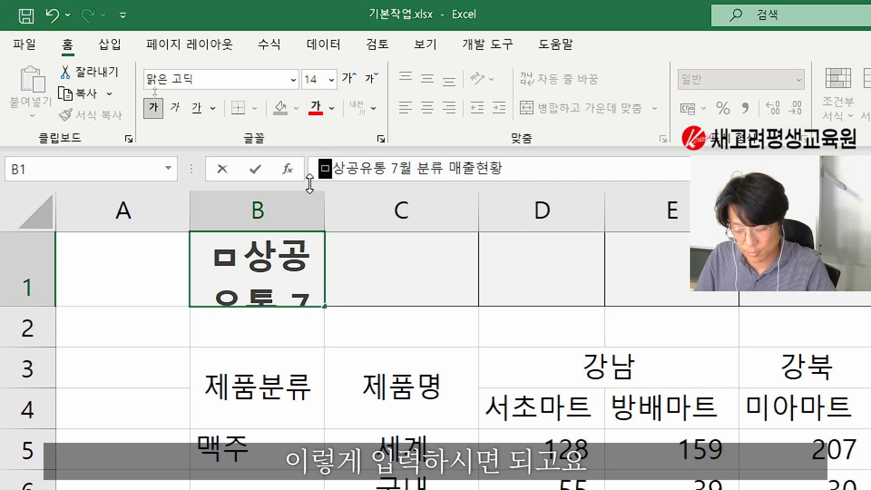
key("Hangul_Hanja")
key("Down")
key("Down")
key("Down")
key("Return")
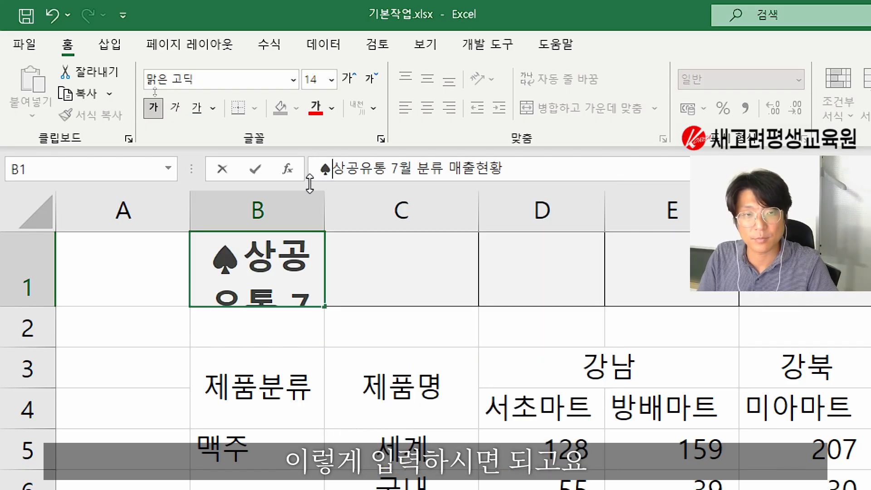
- Insert the special character ♠ after the title text in cell B1 and commit the entry
left_click(546, 179)
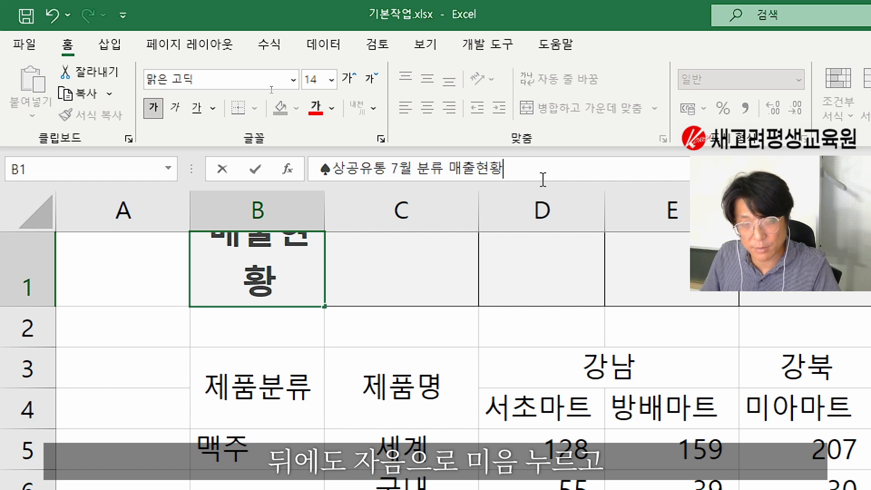
type("ㅁ")
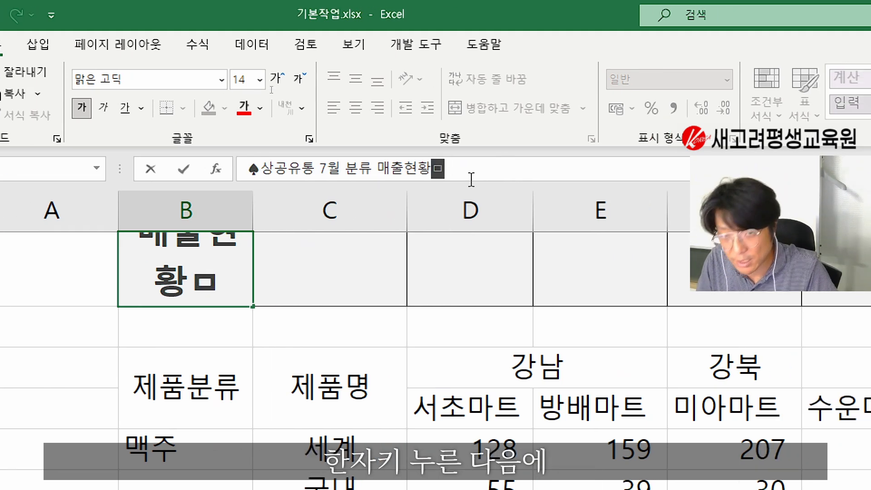
key("Hangul_Hanja")
key("Tab")
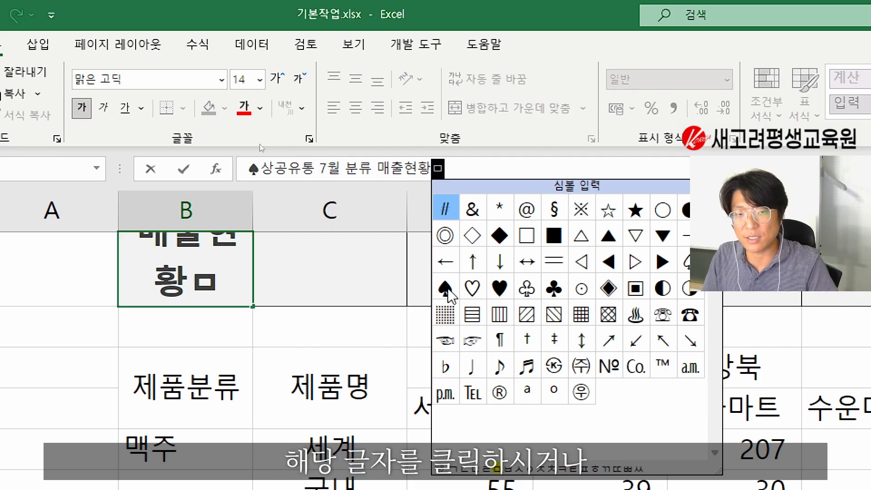
key("Down")
key("Down")
key("Down")
key("Return")
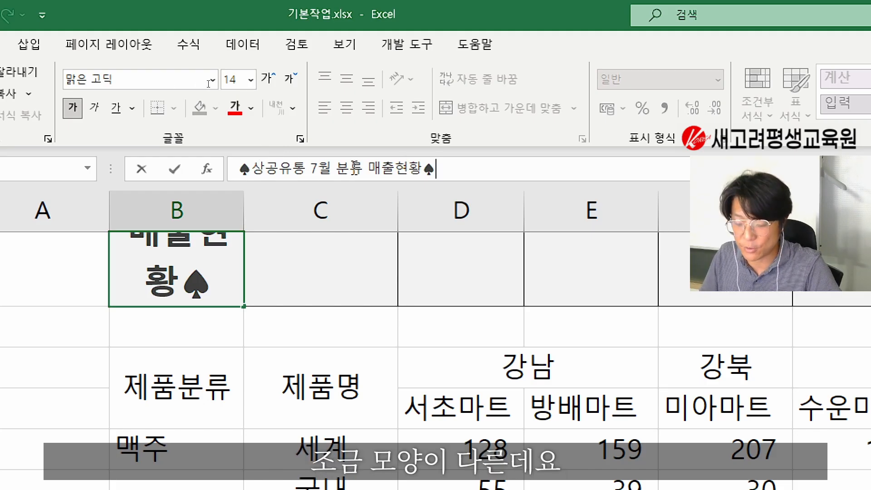
left_click(242, 170)
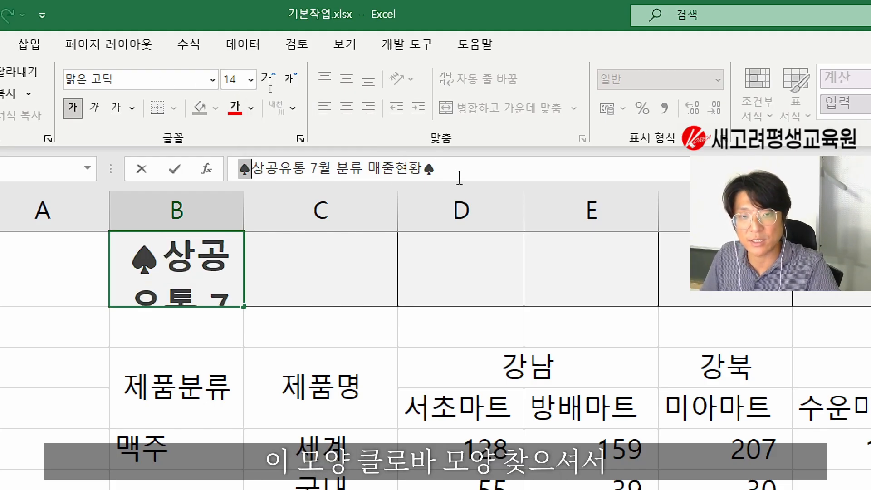
left_click(474, 168)
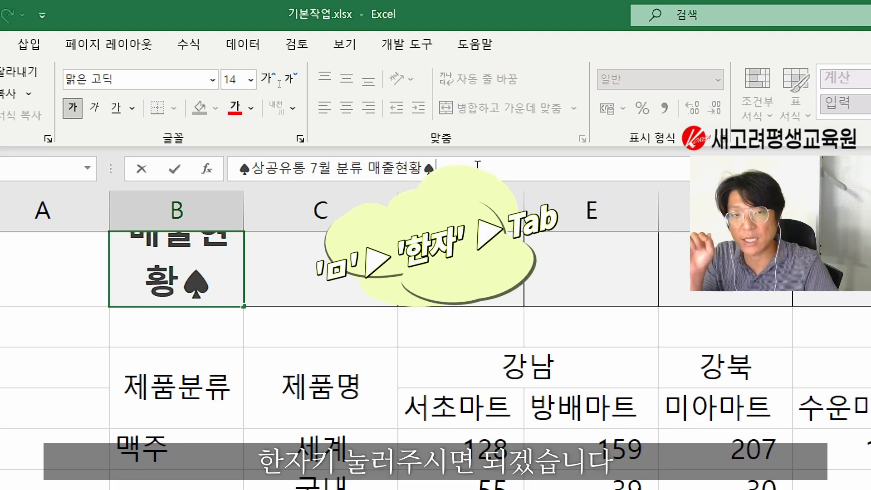
key("Return")
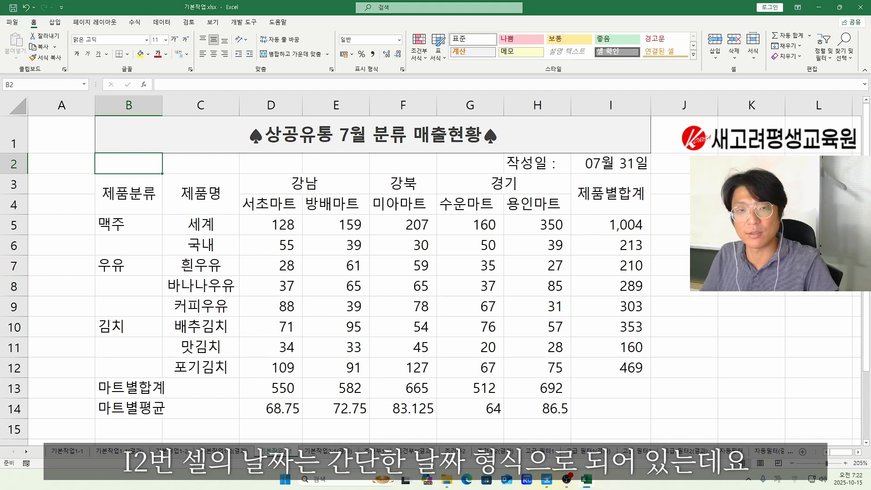
- Apply the 간단한 날짜 (short date) number format to the date in cell I2
left_click(613, 167)
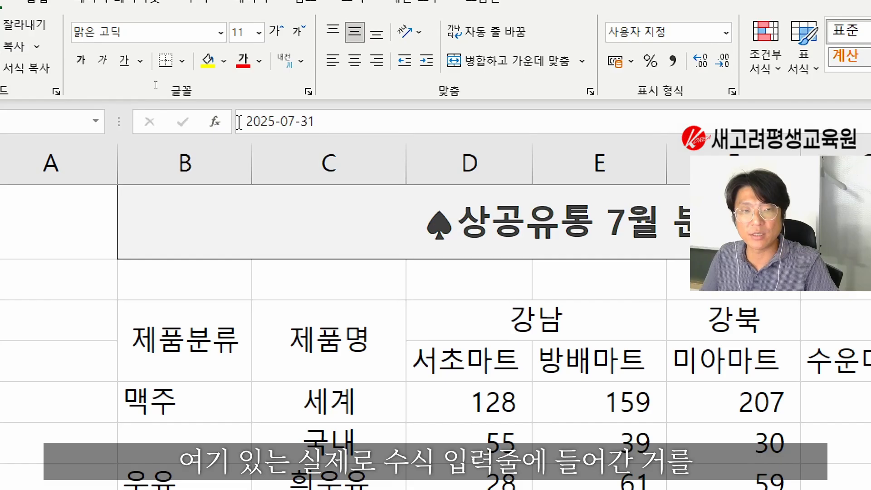
left_click(330, 121)
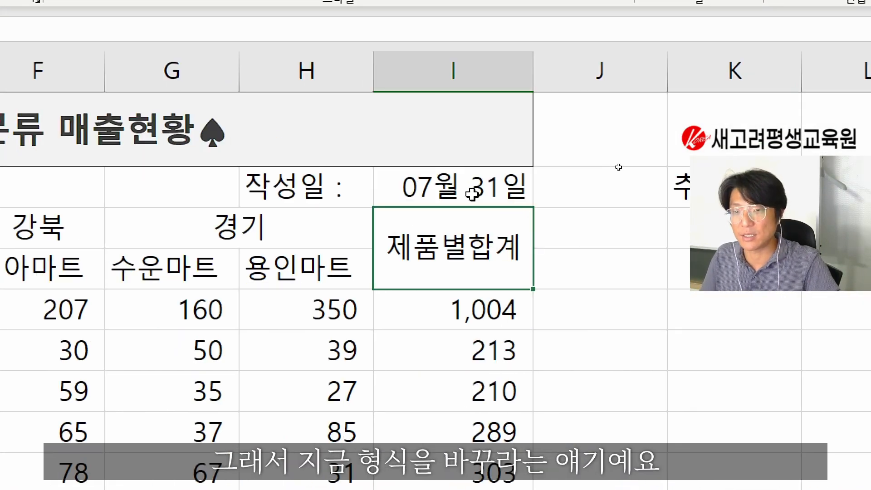
left_click(679, 246)
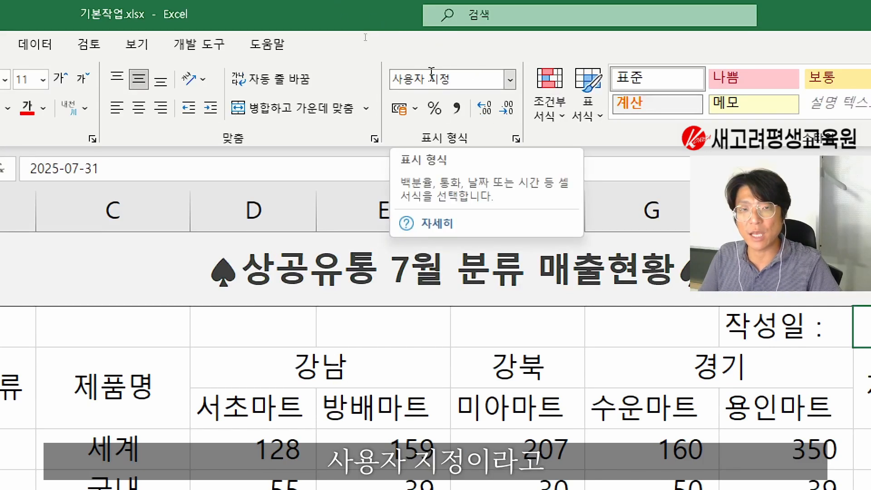
left_click(510, 80)
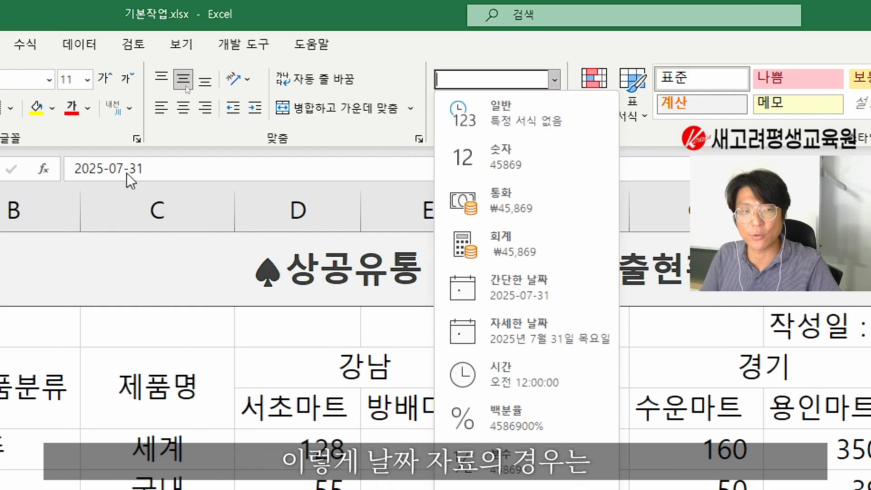
left_click(531, 291)
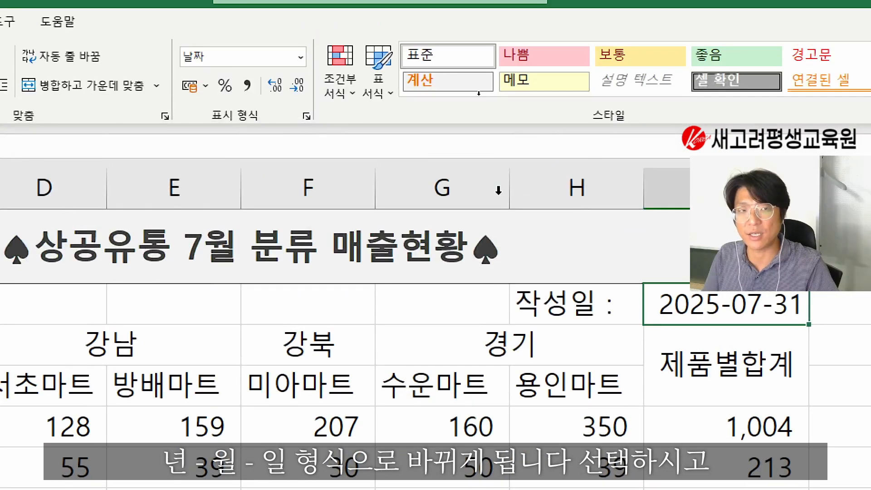
left_click(300, 57)
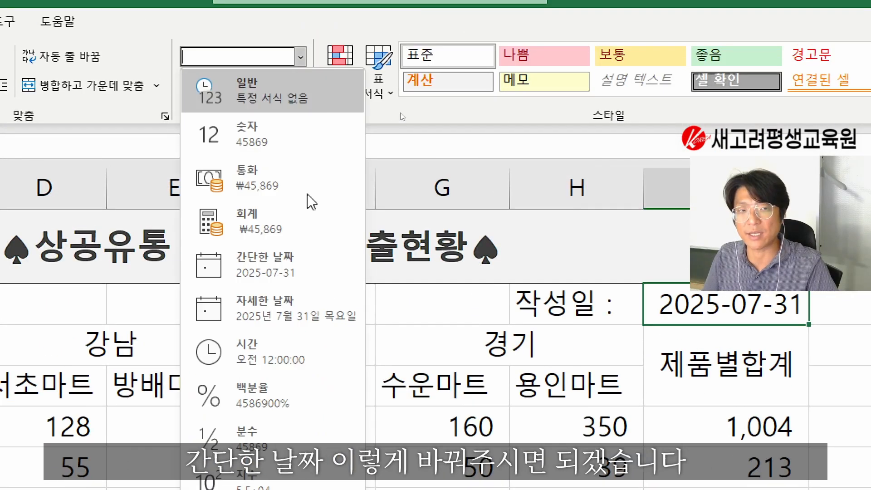
left_click(271, 272)
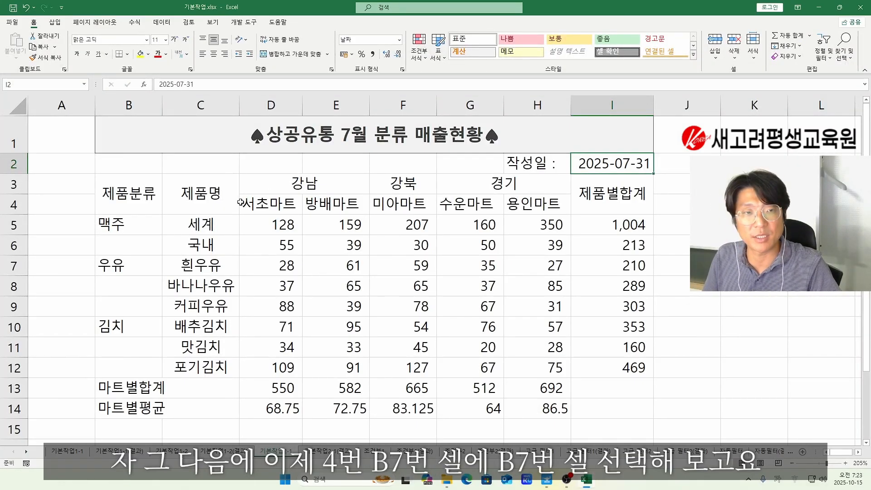
- Convert the word 우유 in cell B7 to the Hanja 牛乳 and commit the entry
left_click(123, 268)
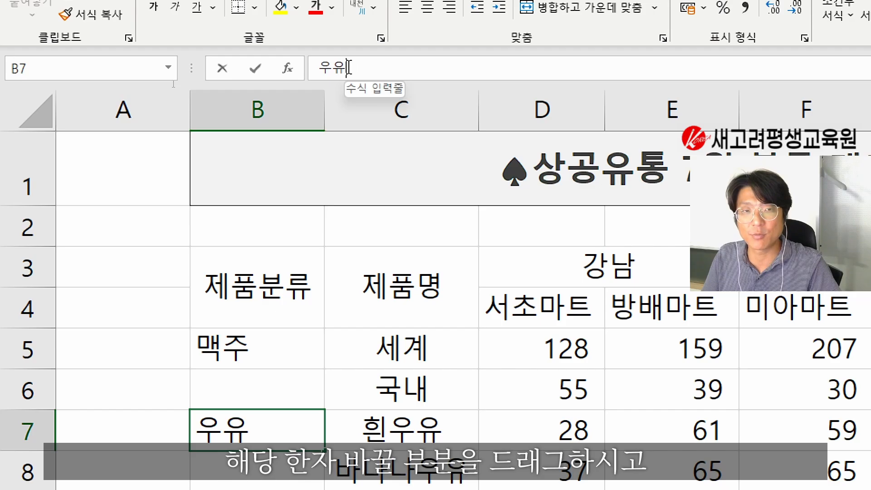
left_click_drag(349, 68, 318, 67)
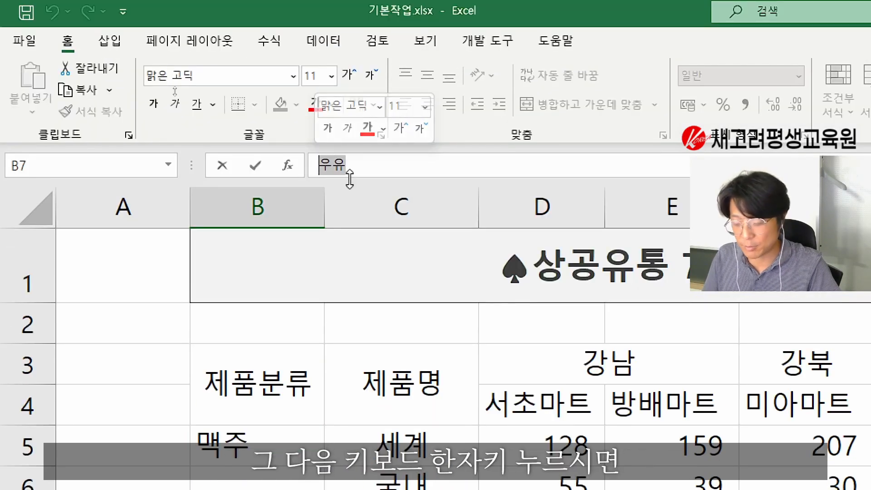
key("Hangul_Hanja")
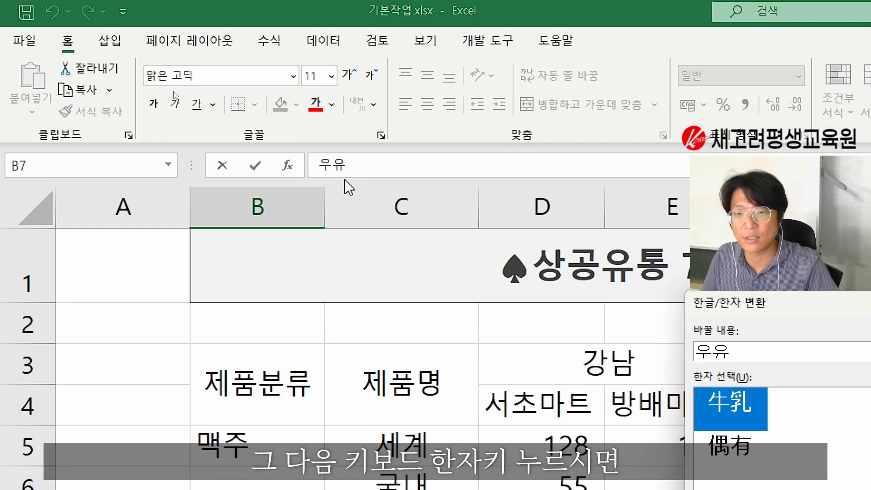
left_click_drag(734, 300, 415, 128)
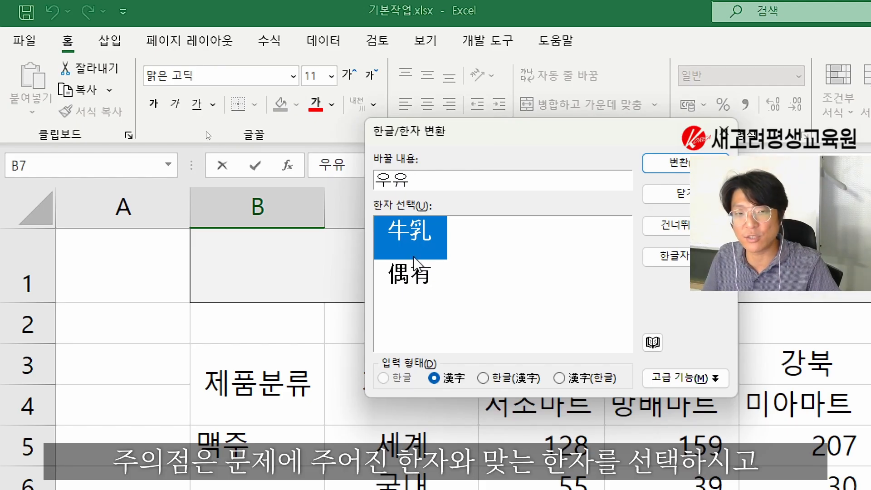
left_click(410, 282)
left_click(422, 254)
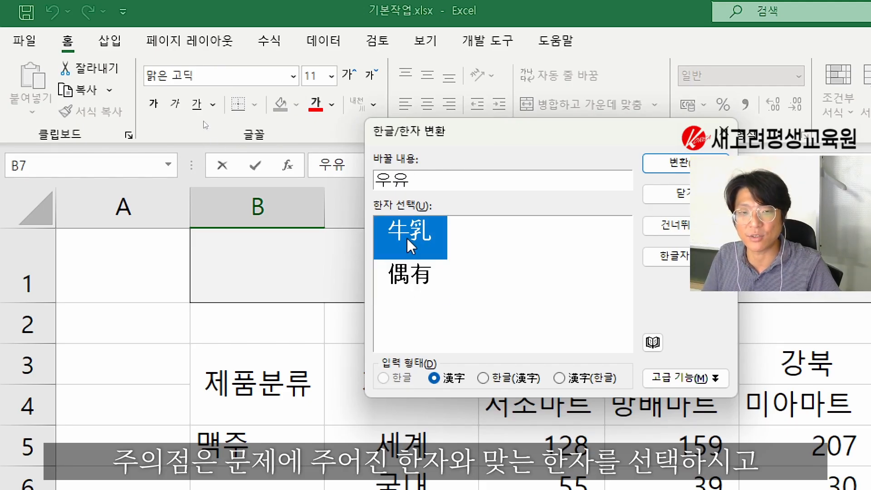
left_click(666, 163)
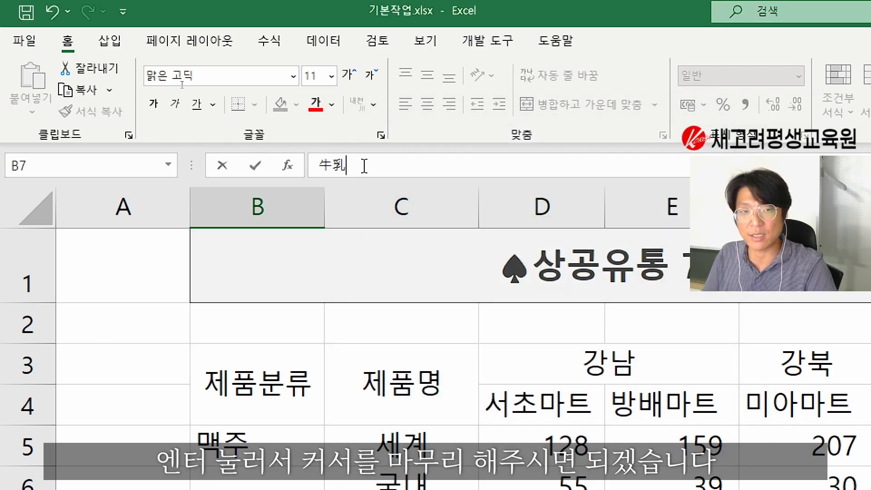
key("Return")
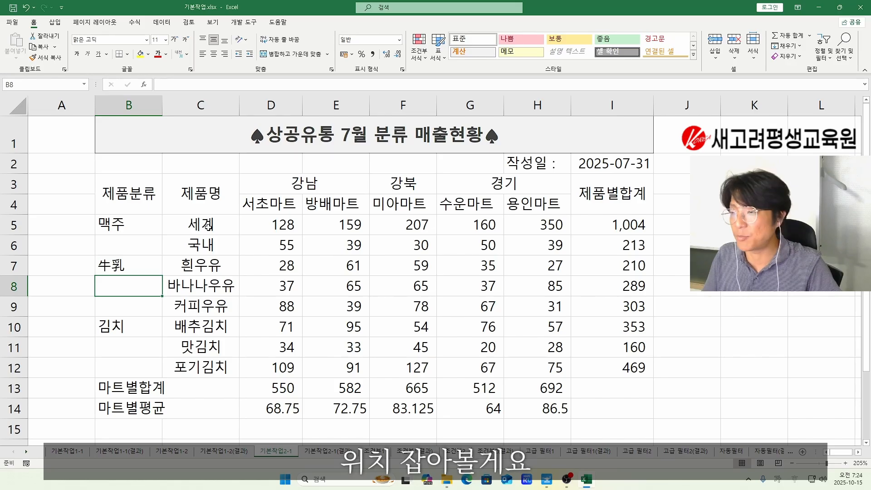
- Open the cell format settings for C5:C6 and choose the 사용자 지정 number format category
left_click_drag(208, 226, 192, 245)
left_click_drag(214, 234, 216, 245)
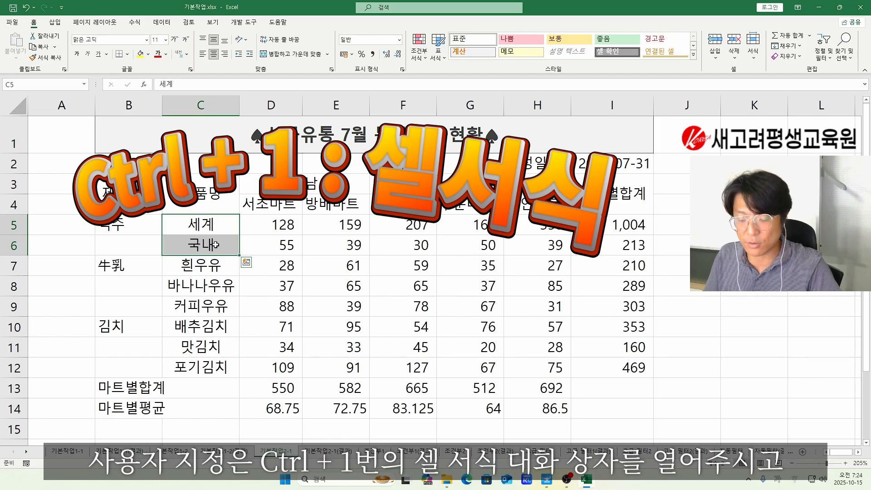
key("ctrl+1")
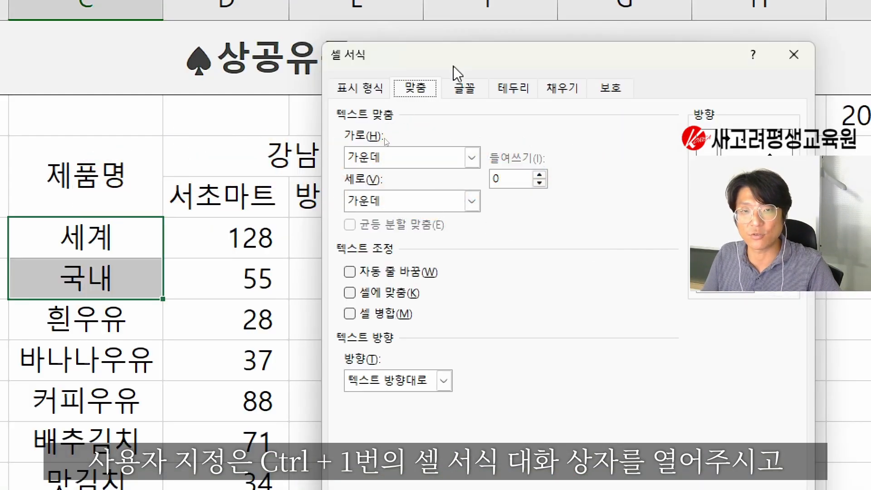
left_click_drag(358, 135, 310, 124)
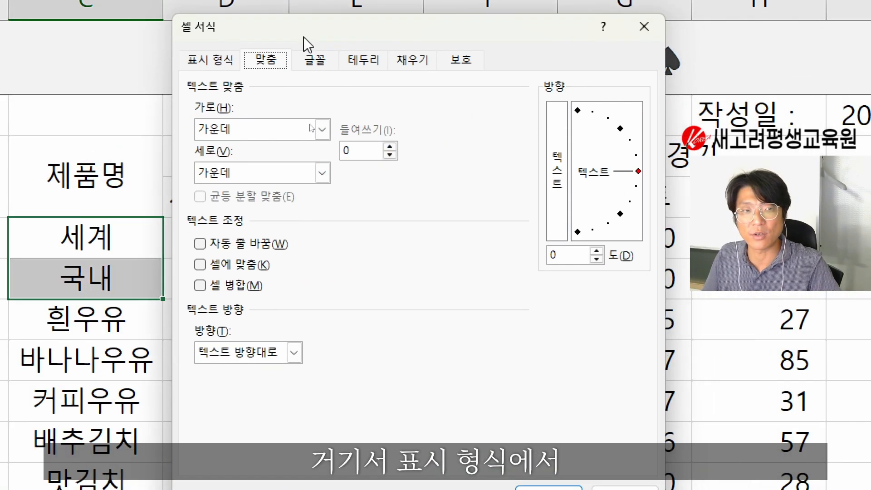
left_click(197, 65)
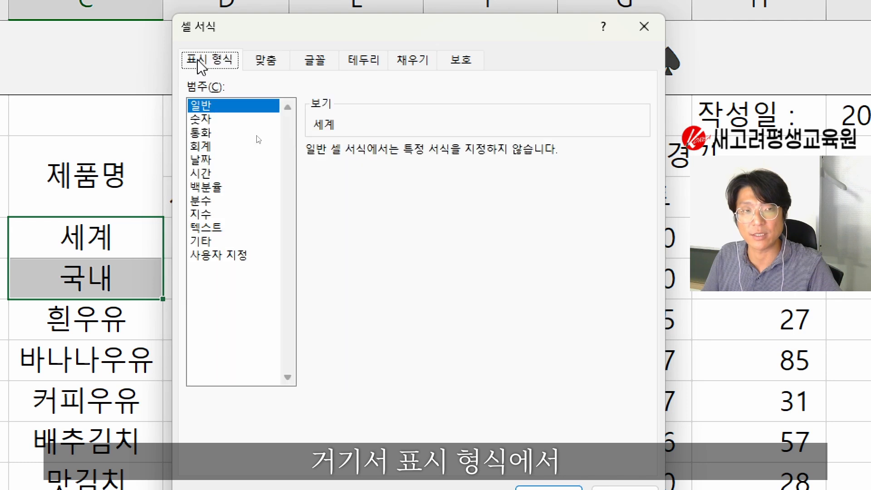
left_click(227, 256)
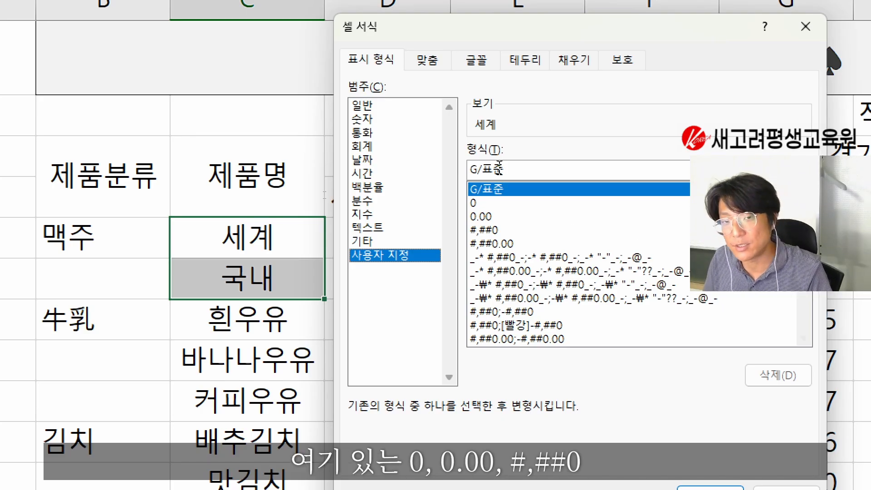
- Examine the custom format codes for numbers, text and dates, such as 0, #,##0, @ and mm-dd
left_click(476, 203)
left_click(484, 216)
left_click(490, 231)
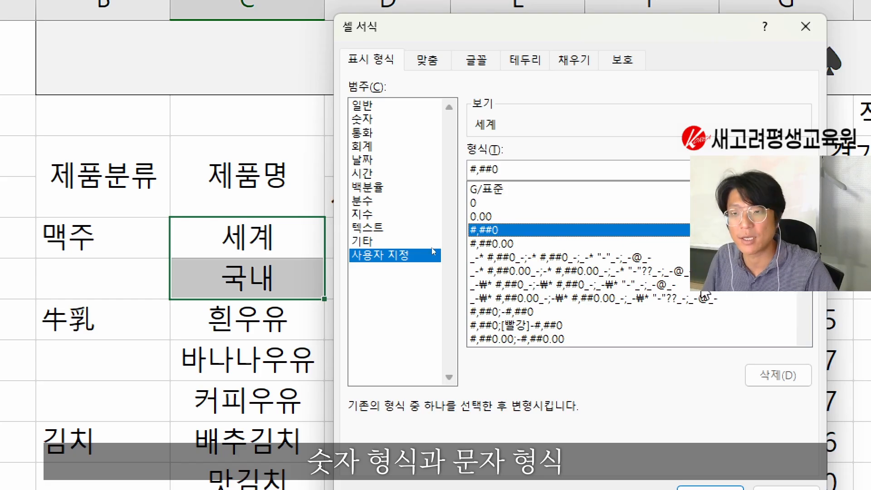
scroll(749, 304, "down", 11)
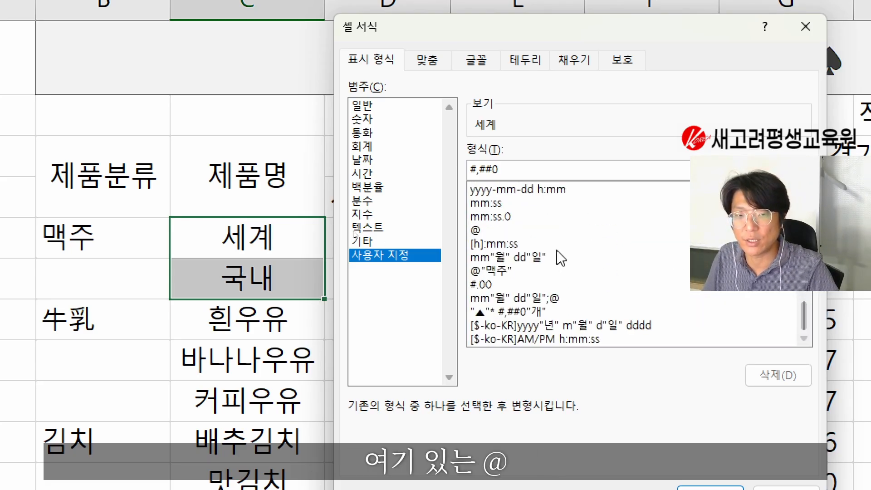
left_click(472, 230)
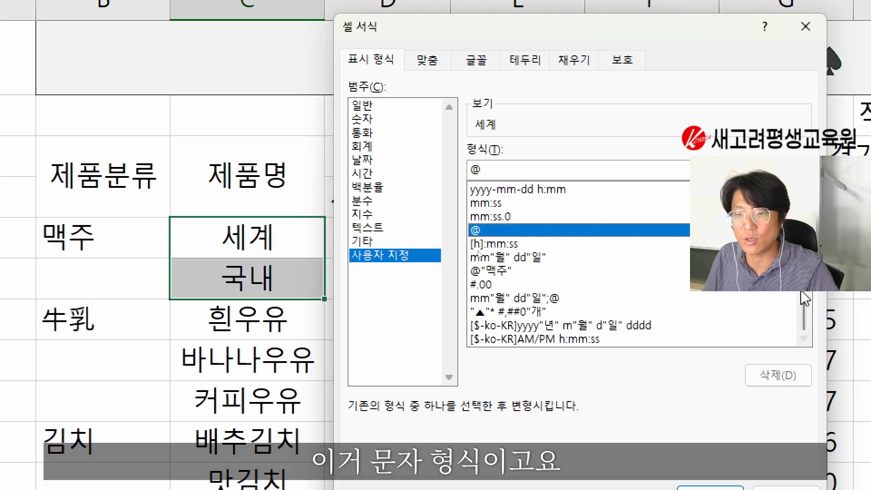
scroll(805, 298, "up", 5)
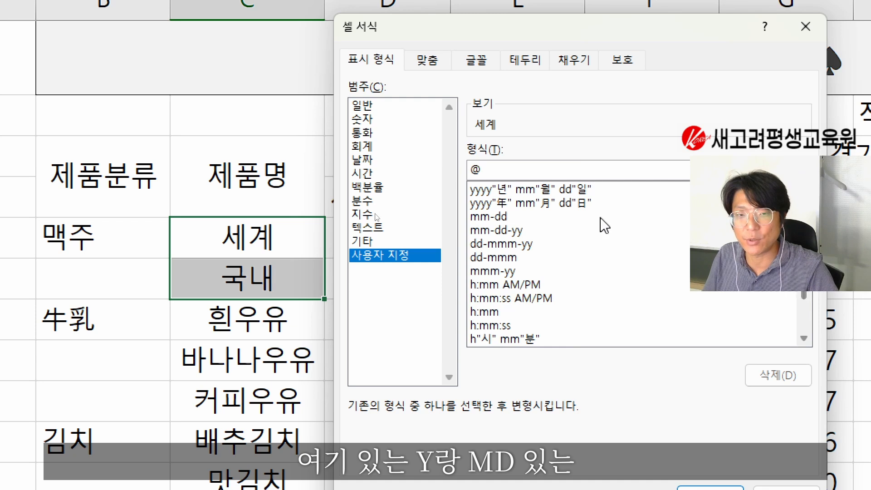
left_click(503, 245)
left_click(499, 257)
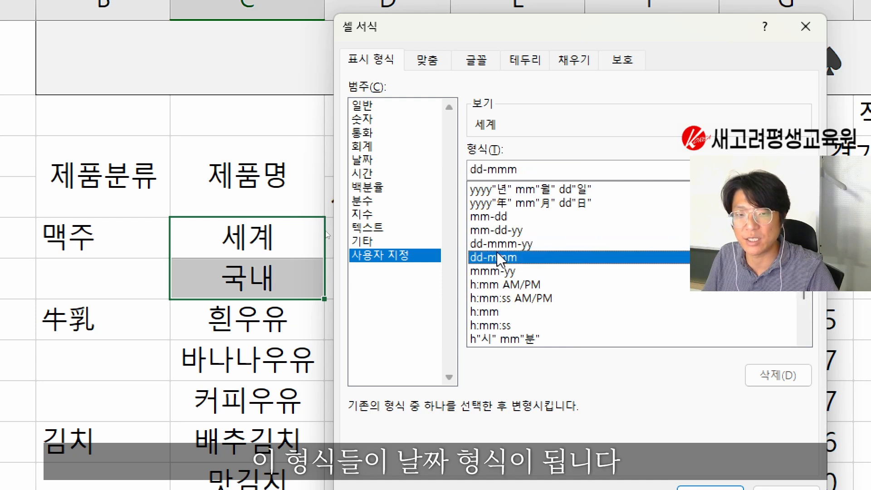
left_click(496, 230)
left_click(495, 217)
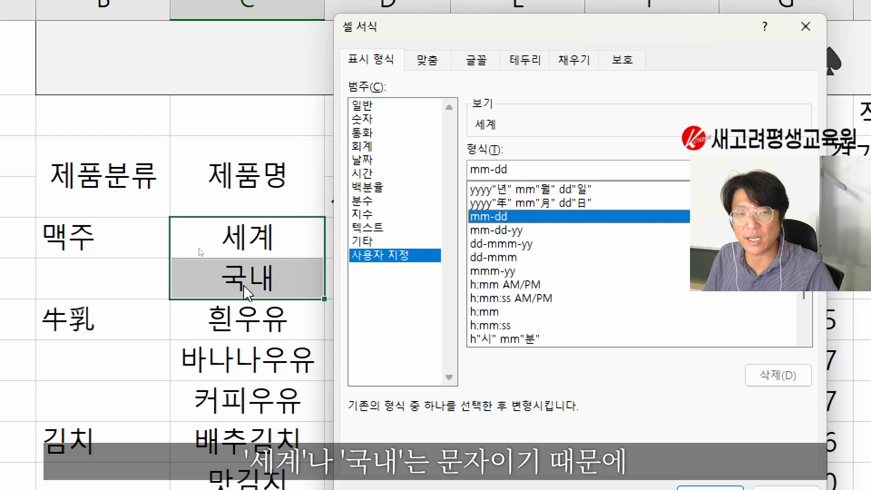
scroll(482, 250, "down", 4)
left_click(480, 245)
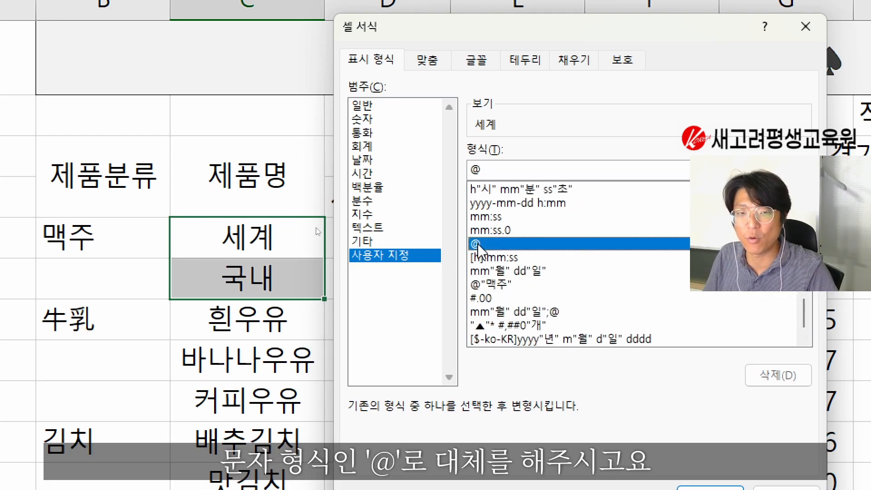
left_click(507, 175)
type("맥주")
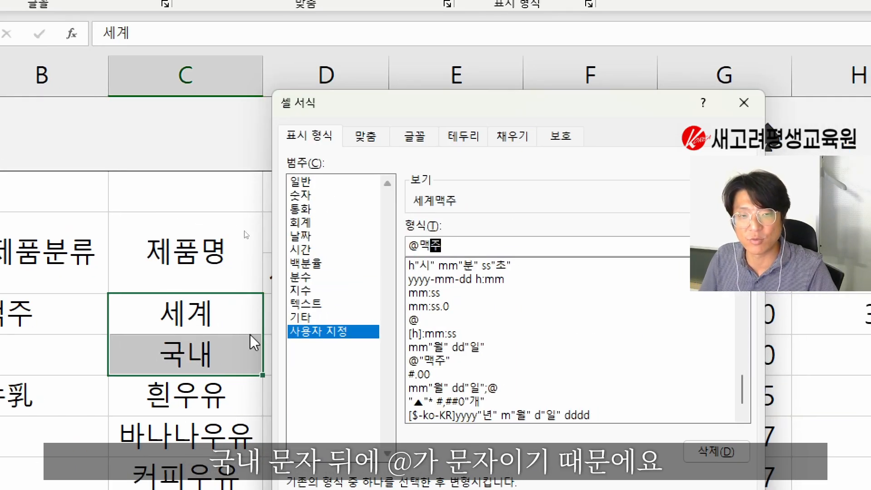
left_click_drag(416, 249, 421, 248)
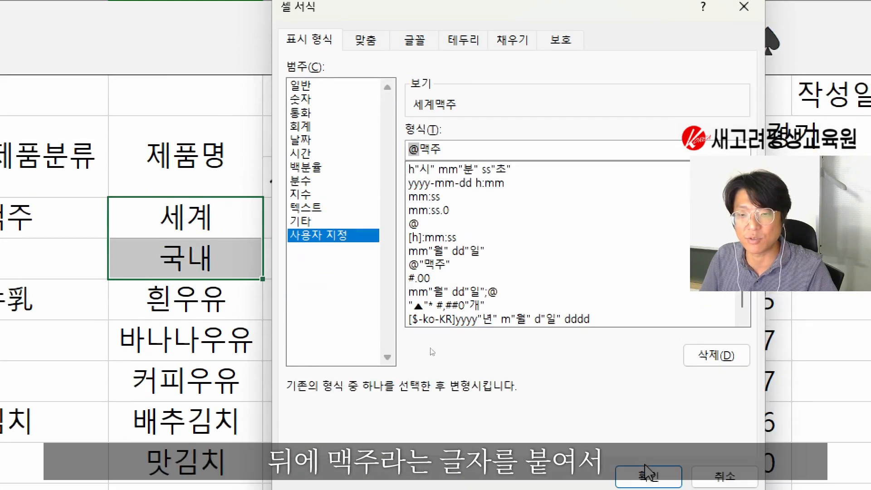
left_click(657, 469)
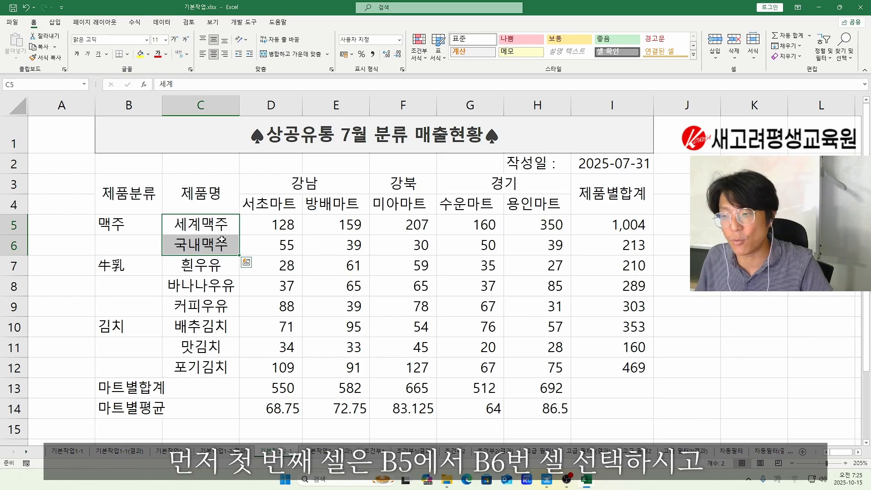
- Merge and center the ranges B5:B6, B7:B9, B10:B12, B13:C13 and B14:C14
left_click_drag(135, 228, 132, 243)
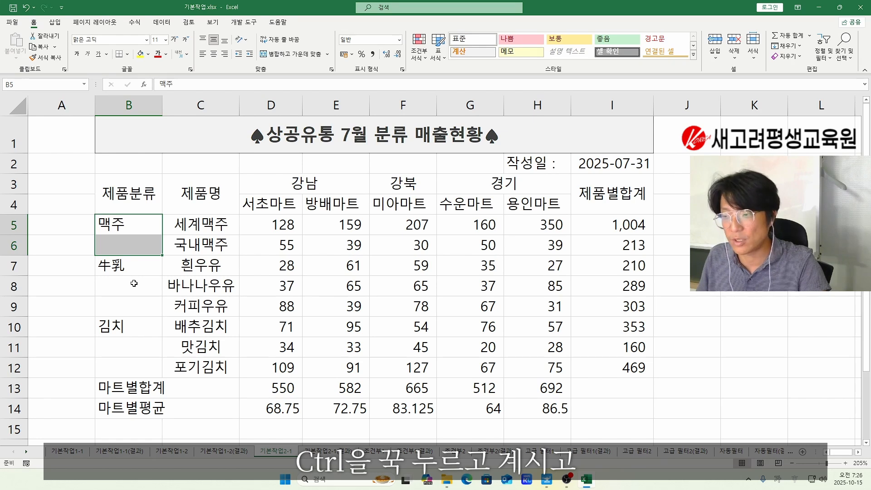
left_click(130, 270, "ctrl")
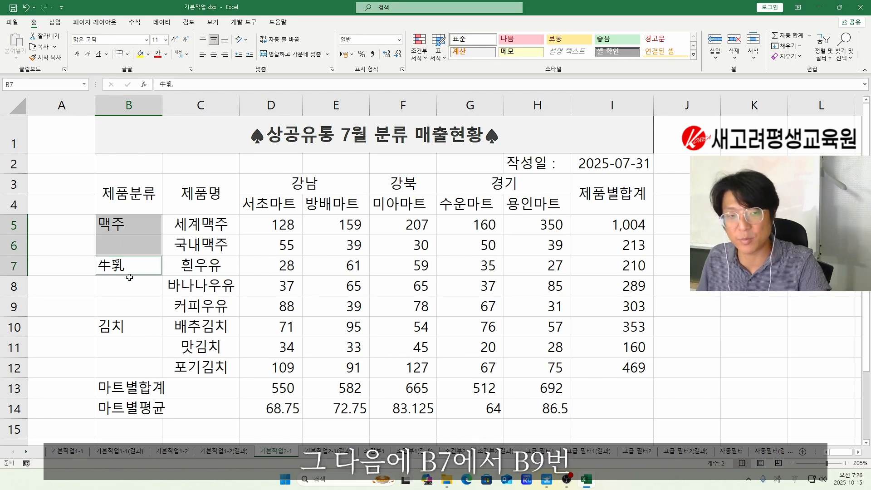
left_click_drag(129, 277, 130, 299)
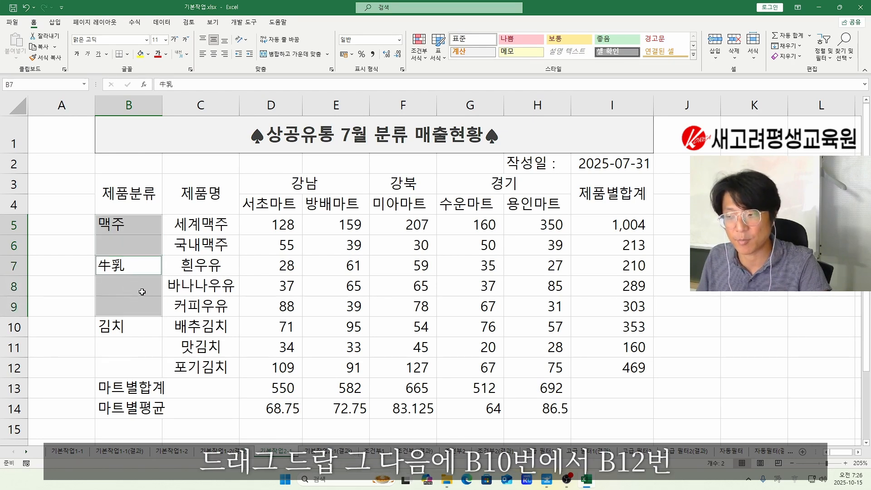
left_click(144, 327, "ctrl")
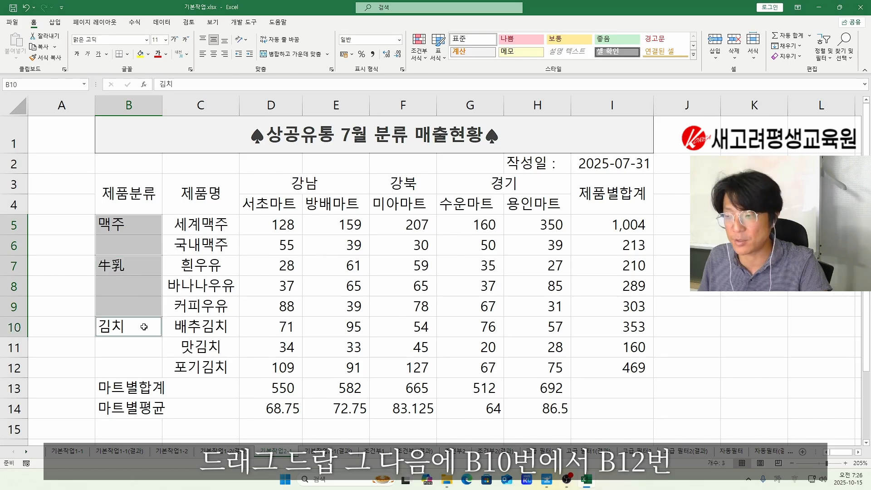
mouse_move(144, 328)
left_mouse_down()
mouse_move(136, 388)
mouse_move(200, 387)
left_mouse_up()
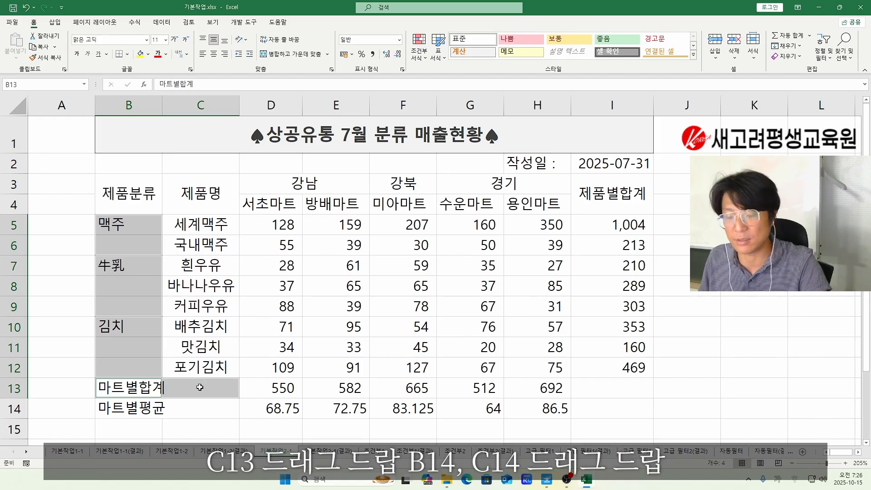
left_click_drag(127, 407, 195, 406)
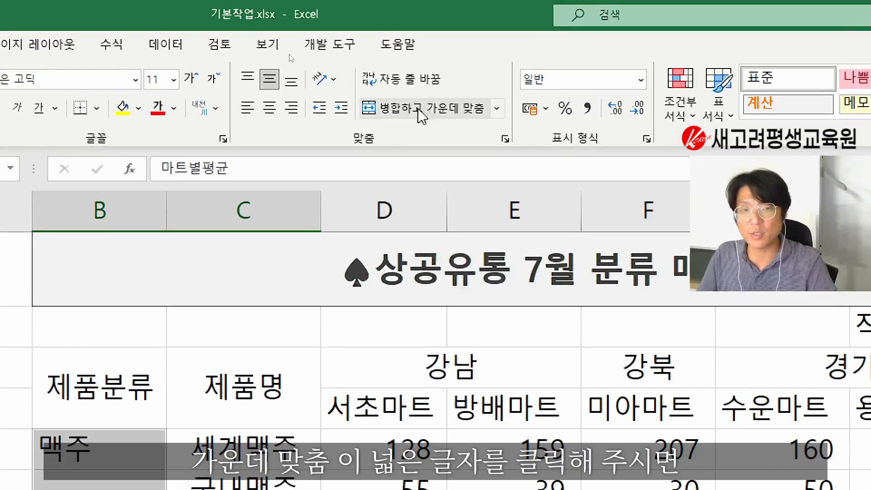
left_click(430, 112)
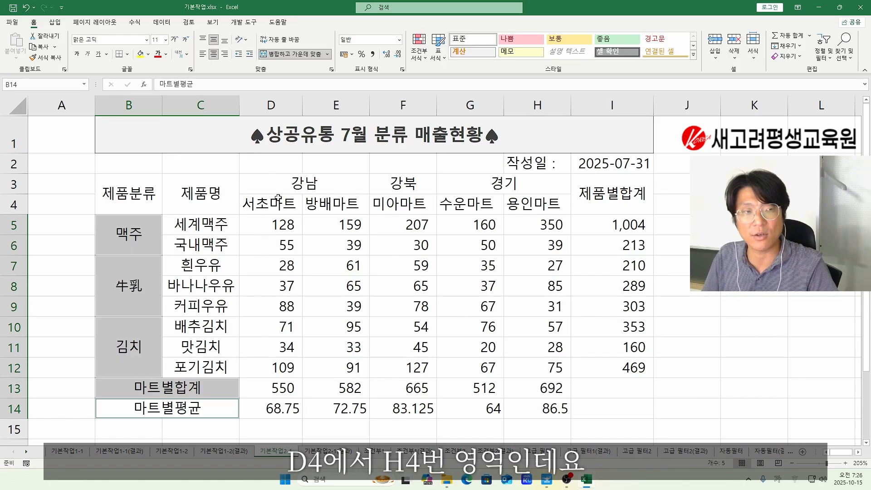
- Format the mart names in D4:H4 with horizontal centering, bold text and the standard 주황 (orange) fill
left_click_drag(278, 198, 527, 212)
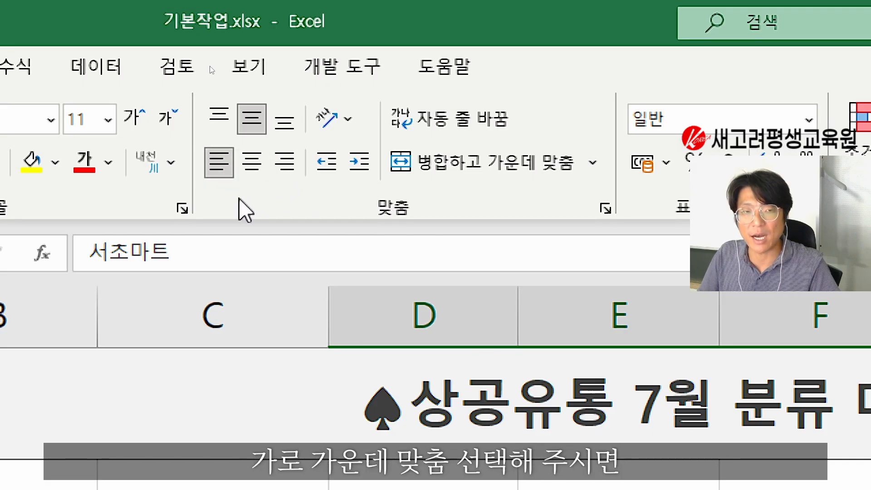
left_click(252, 168)
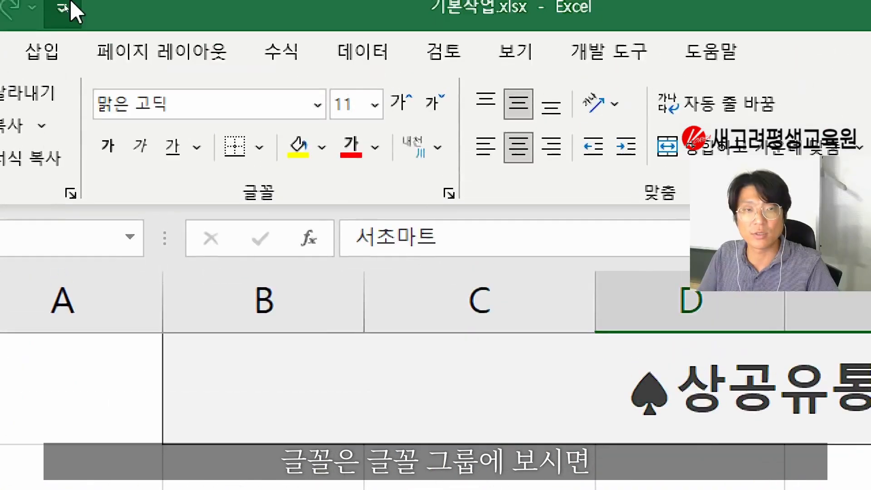
left_click(106, 160)
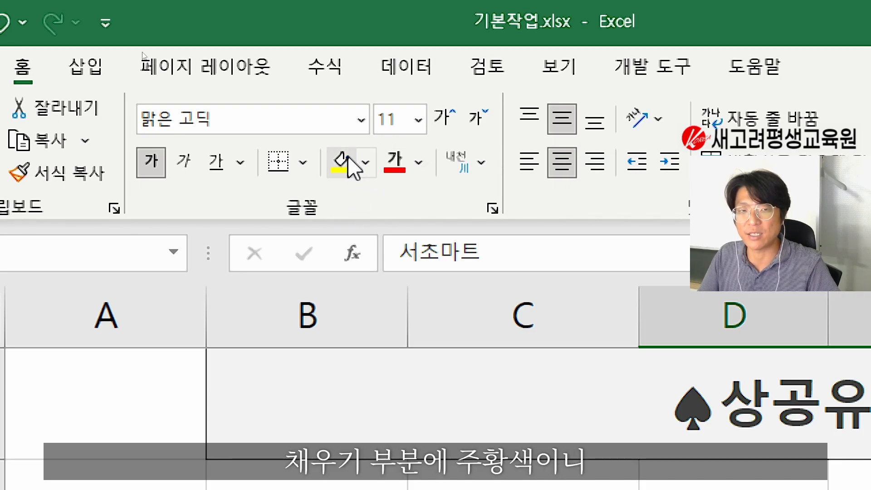
left_click(365, 162)
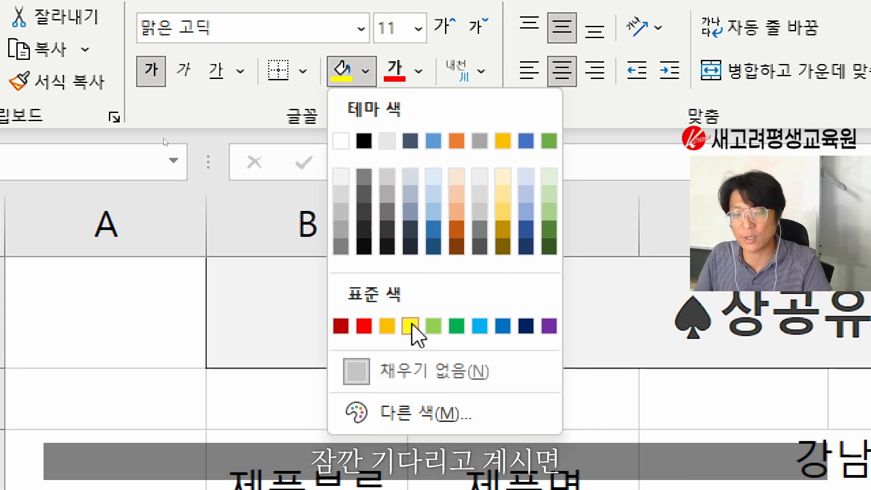
left_click(387, 326)
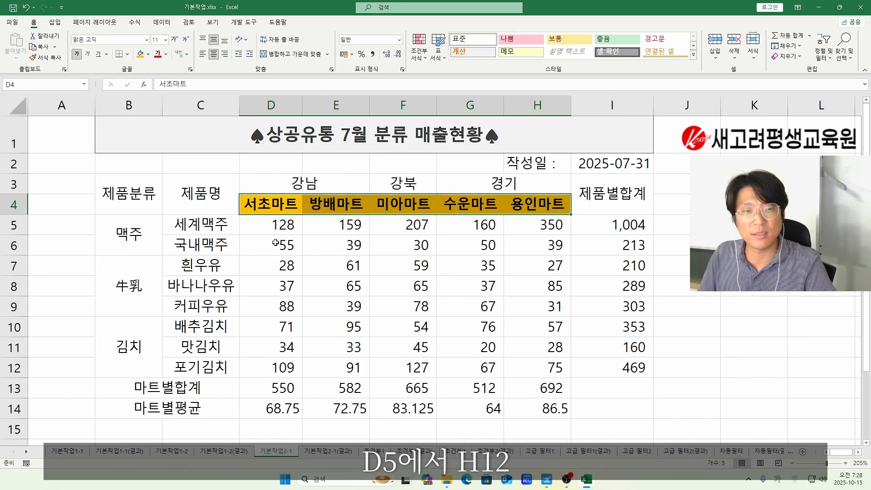
- Open the cell format settings for D5:H12 and choose the custom code #,##0 as the base number format
left_click_drag(275, 225, 543, 368)
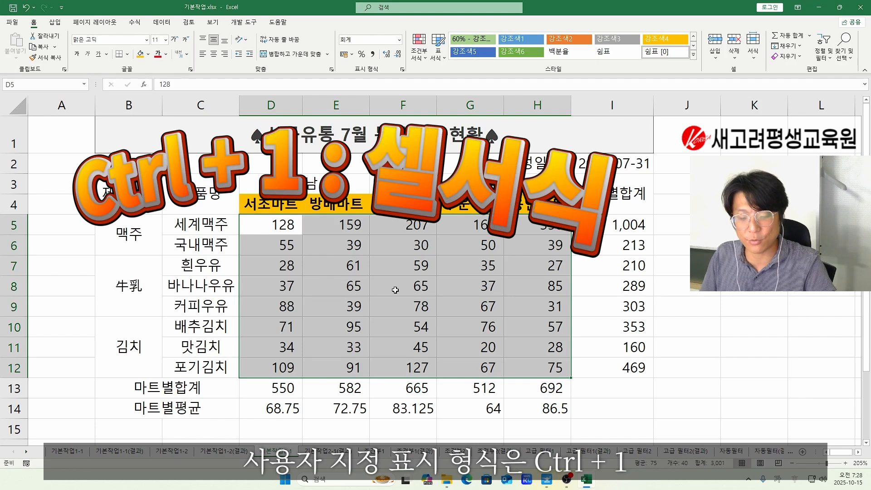
key("ctrl+1")
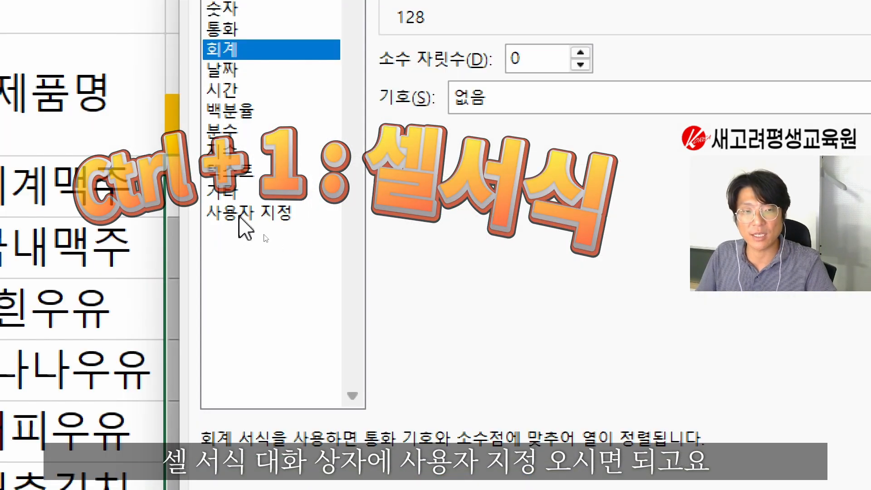
left_click(267, 232)
left_click_drag(455, 66, 752, 161)
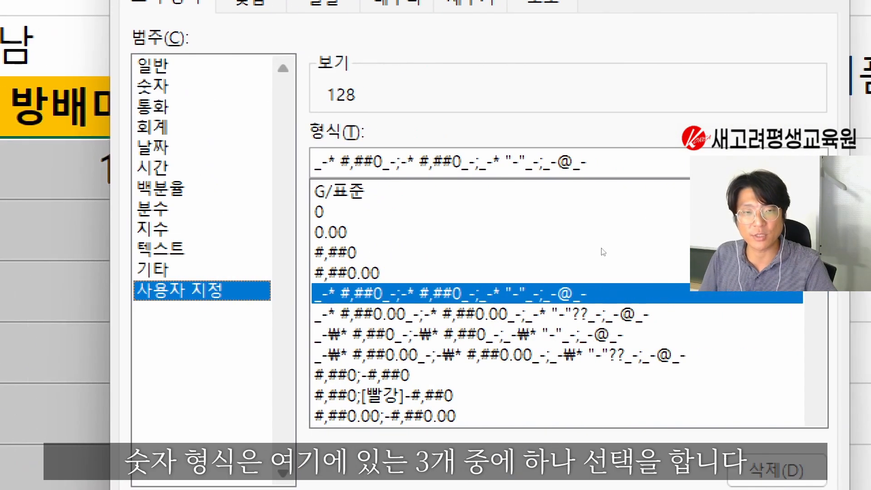
left_click(336, 212)
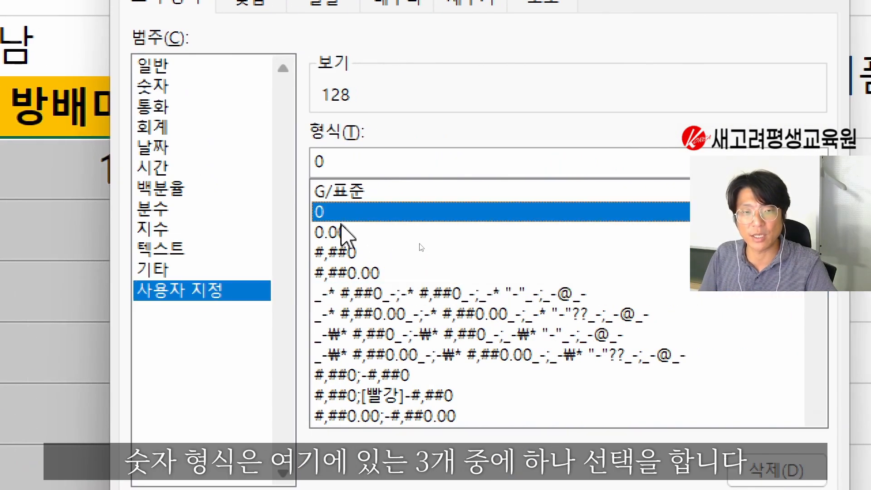
left_click(342, 230)
left_click(354, 253)
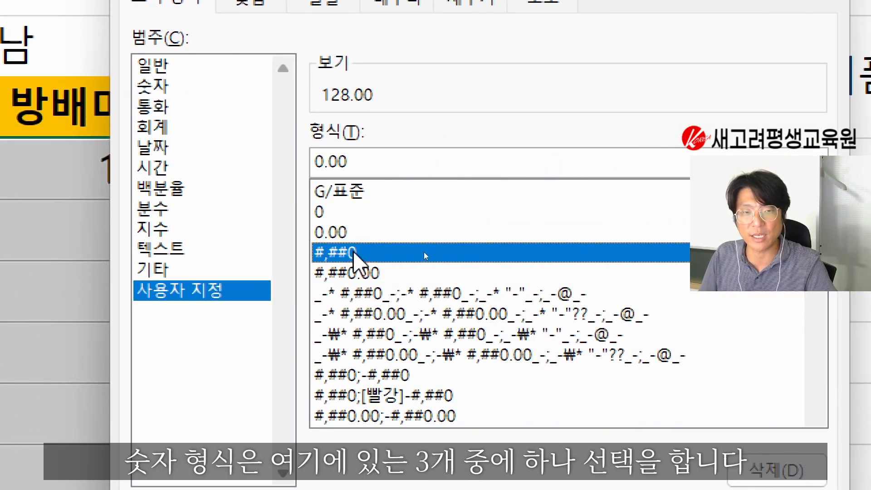
left_click(317, 213)
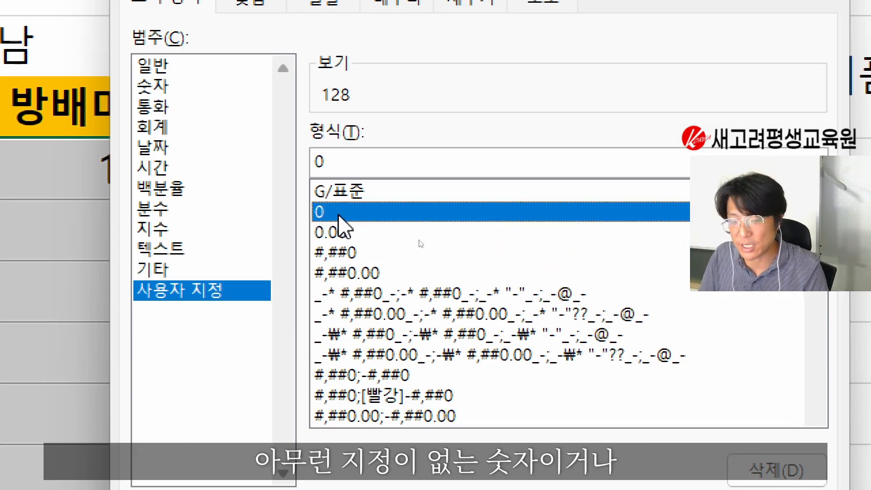
left_click(352, 233)
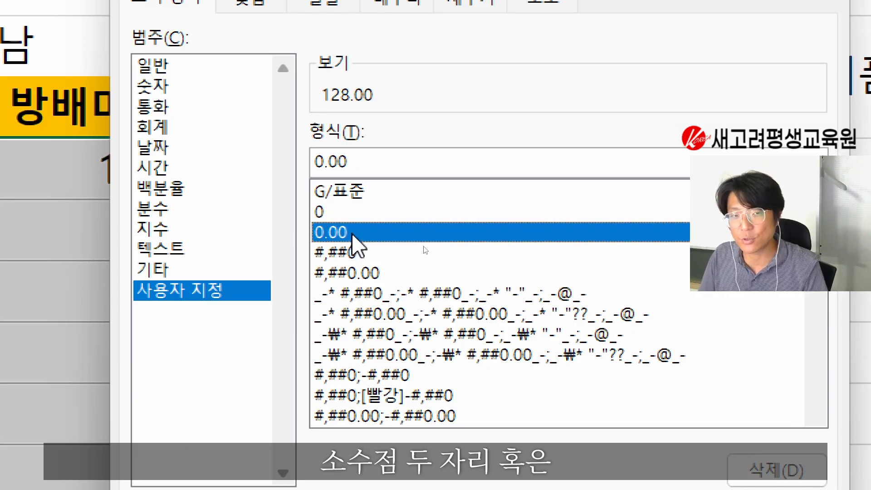
left_click(341, 257)
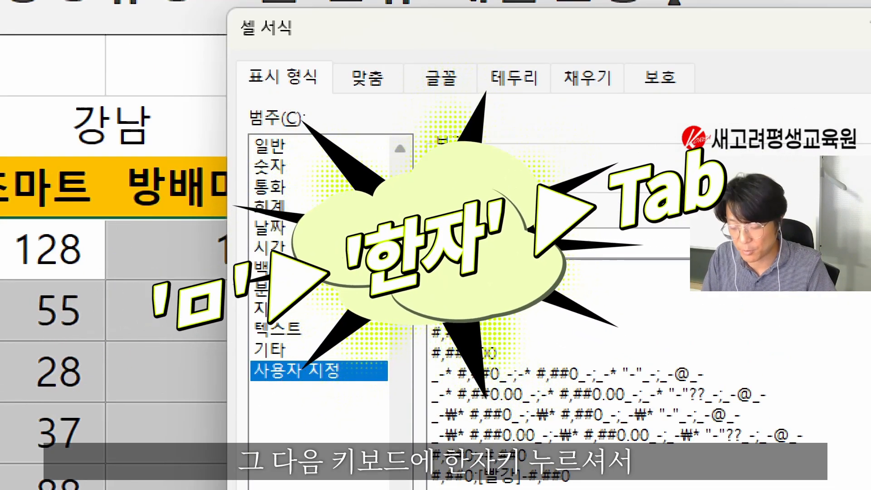
- Insert the ▲ symbol in front of #,##0 in the custom format code
type("ㅁ")
key("Hangul_Hanja")
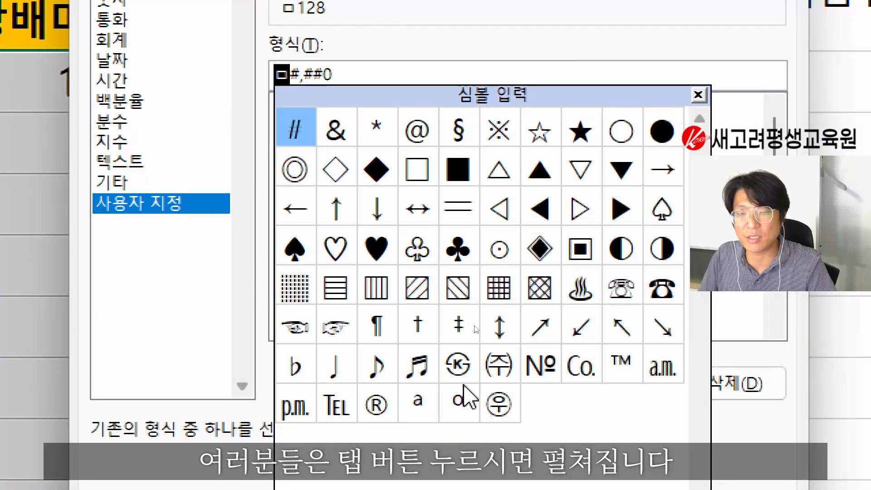
key("Right")
key("Right")
key("Right")
key("Right")
key("Right")
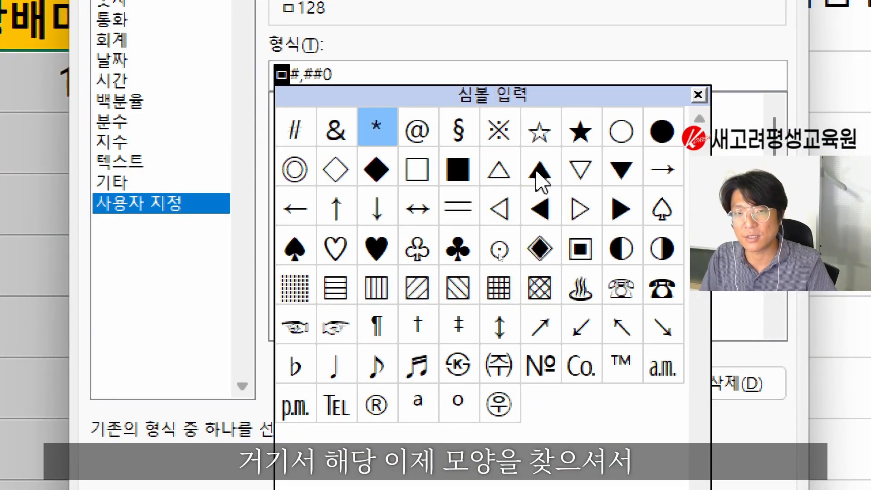
key("Down")
key("Right")
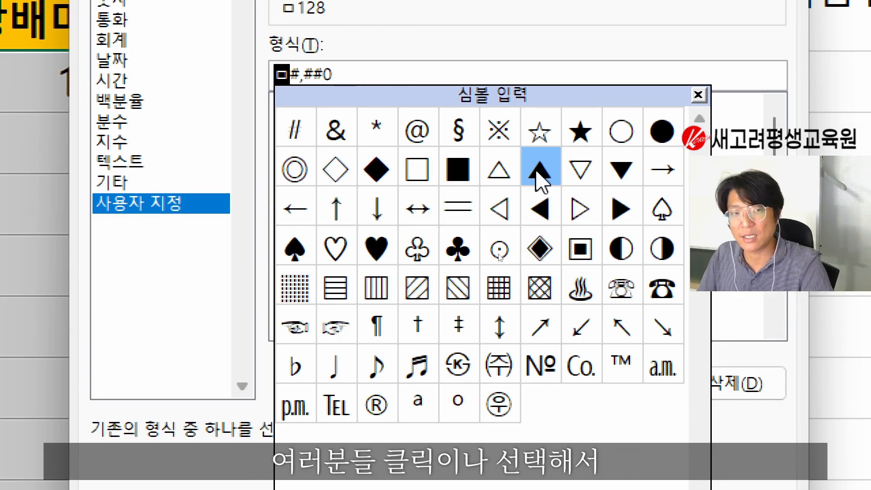
key("Return")
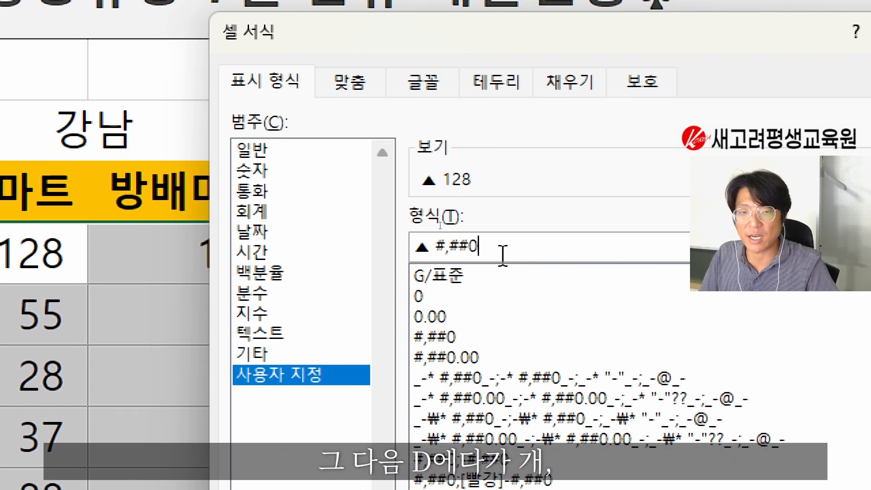
- Append 개 to complete the custom format ▲ #,##0개 and apply it to D5:H12
type("ㄱ")
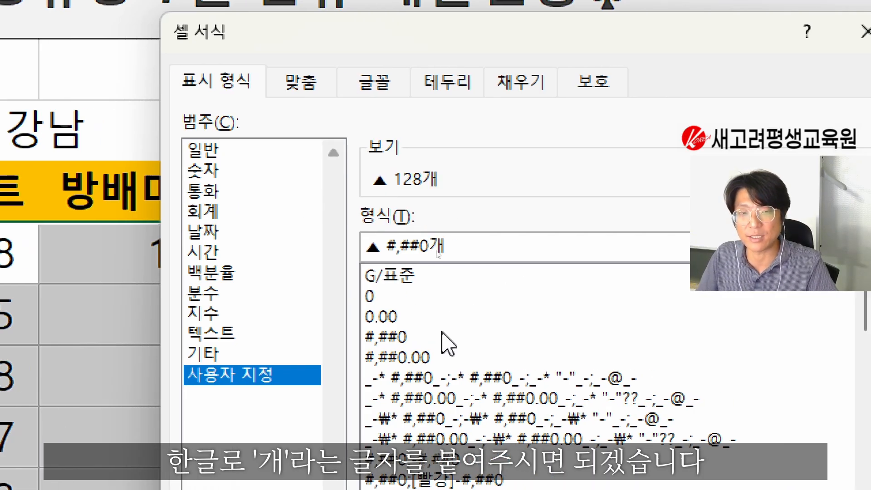
left_click(389, 248)
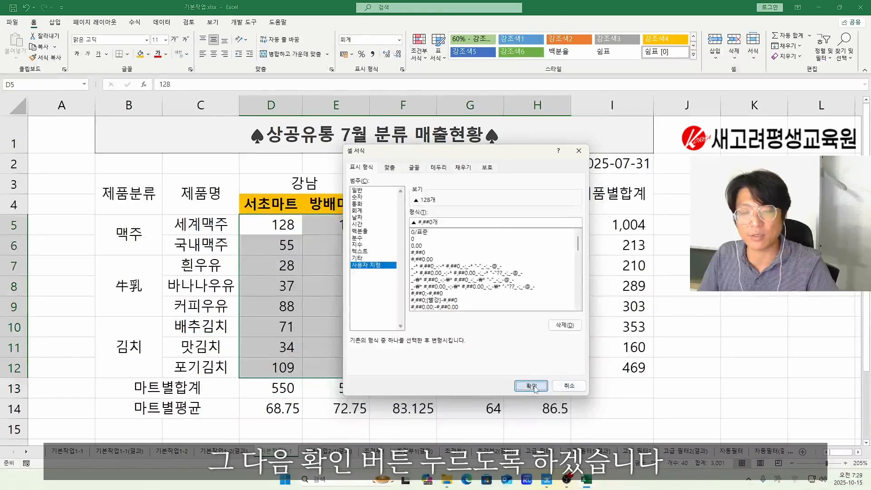
left_click(703, 489)
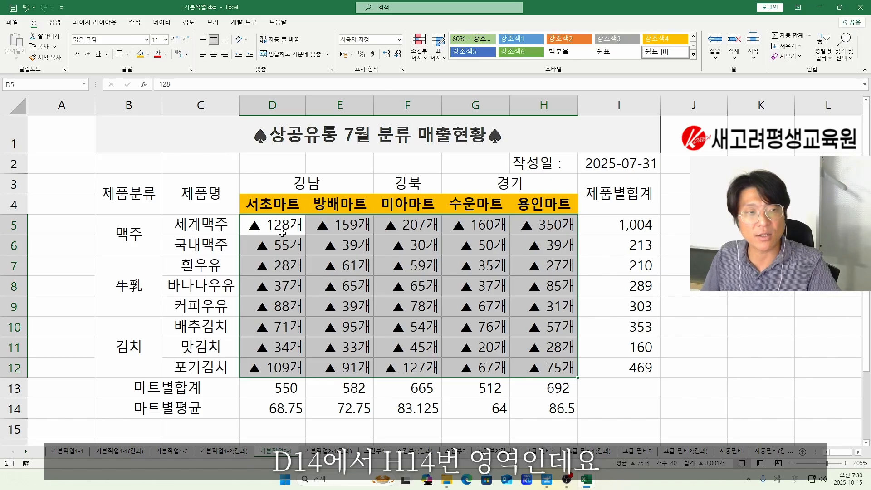
- Show the mart averages in D14:H14 with two decimal places
left_click_drag(277, 405, 551, 409)
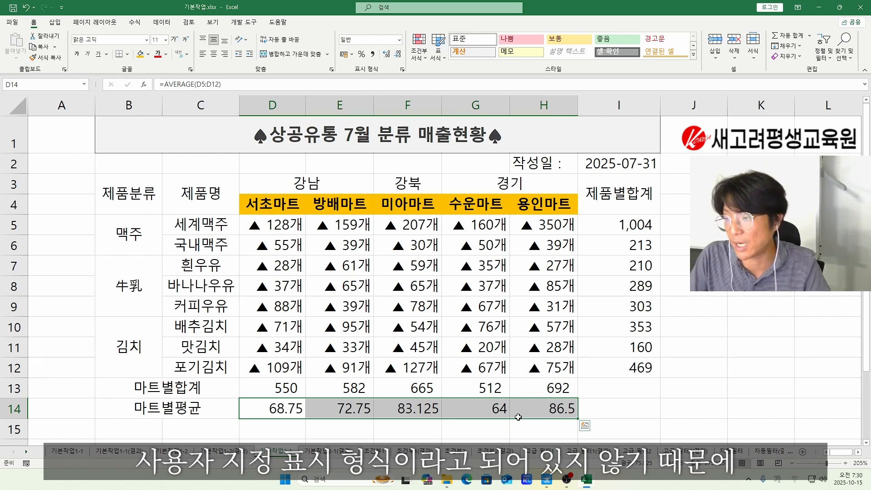
key("super+plus")
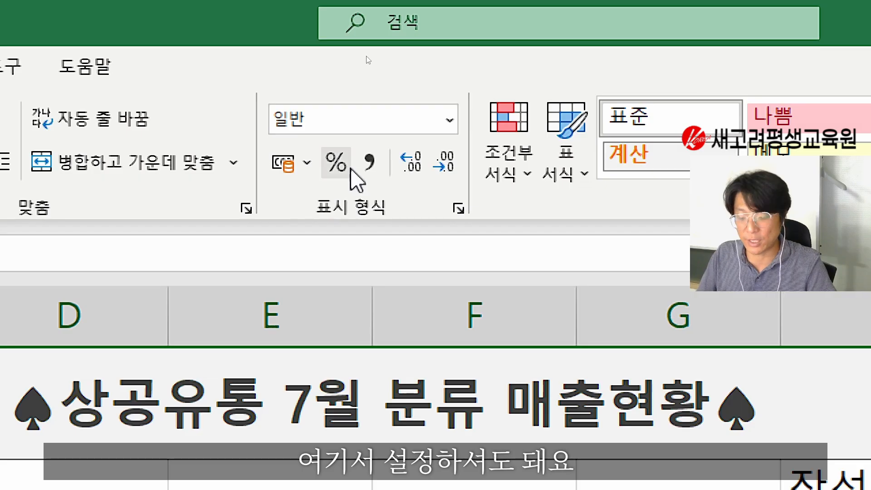
key("super+minus")
key("super+minus")
key("super+plus")
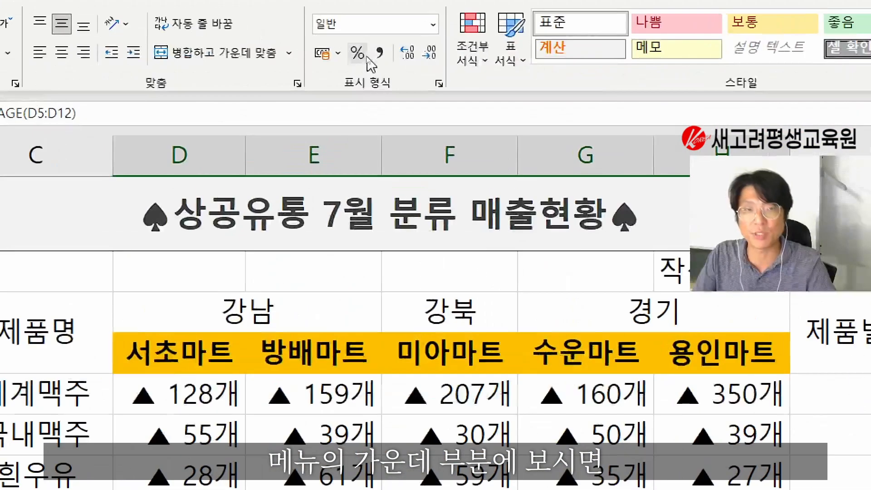
key("super+minus")
key("super+plus")
key("super+plus")
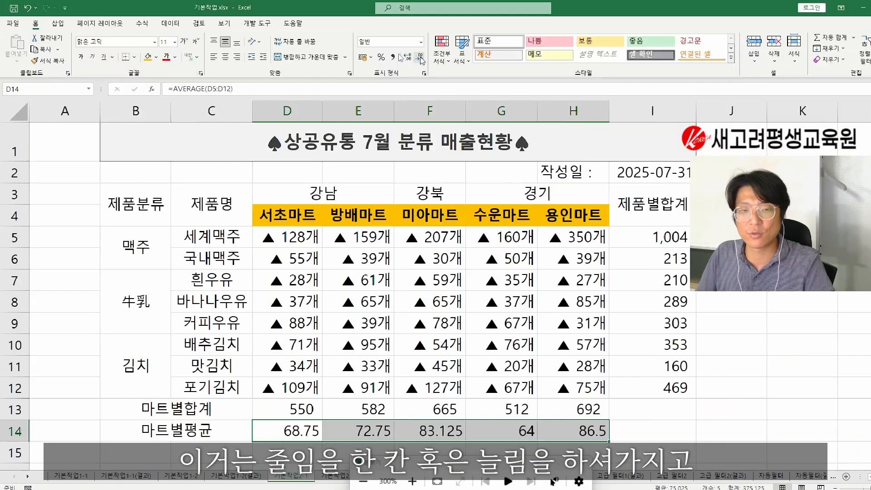
left_click(421, 59)
left_click(387, 57)
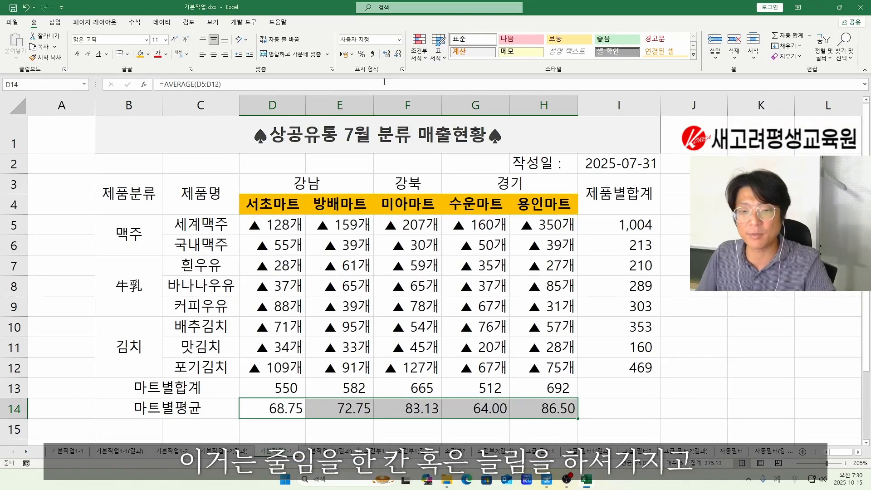
left_click(387, 55)
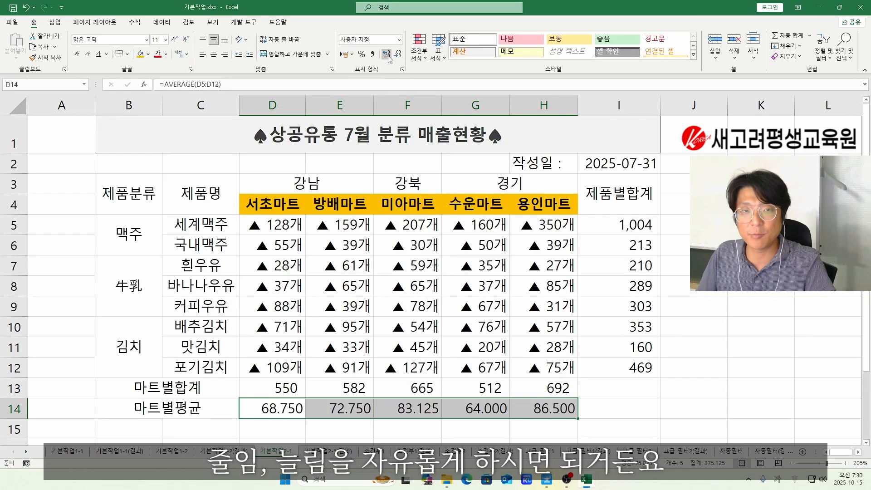
left_click(387, 55)
left_click(399, 55)
left_click(399, 55)
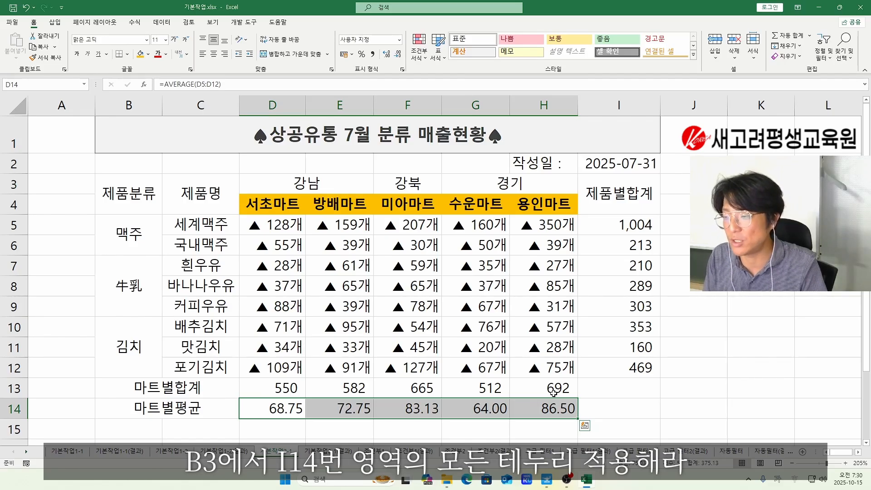
- Apply all borders (모든 테두리) to the table range B3:I14
left_click(120, 183)
left_click_drag(126, 185, 640, 413)
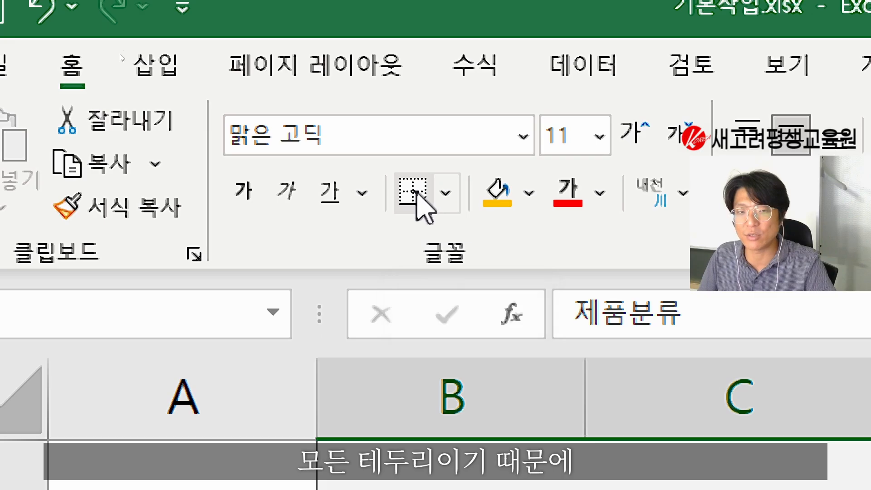
left_click(447, 195)
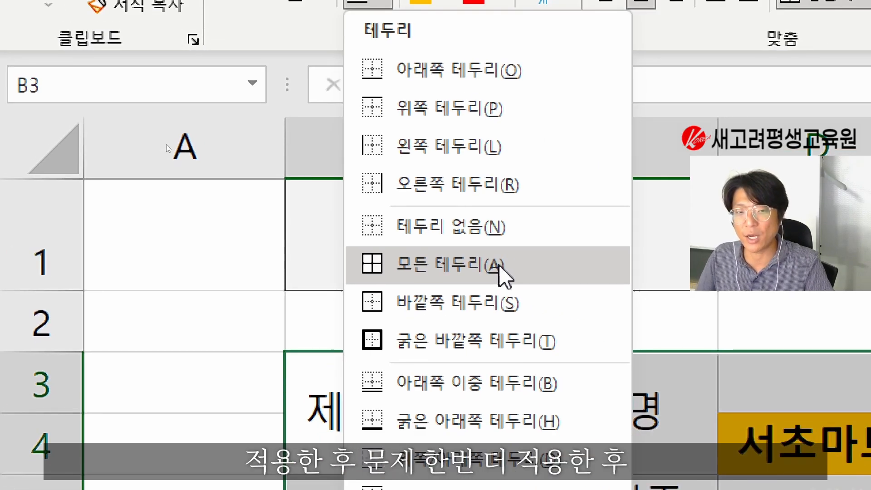
left_click(500, 265)
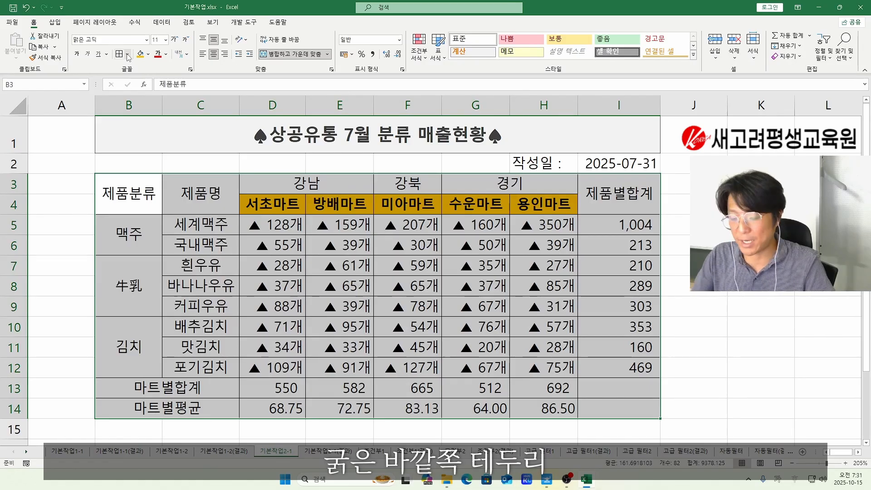
- Add a thick outside border (굵은 바깥쪽 테두리) around B3:I14
left_click(128, 55)
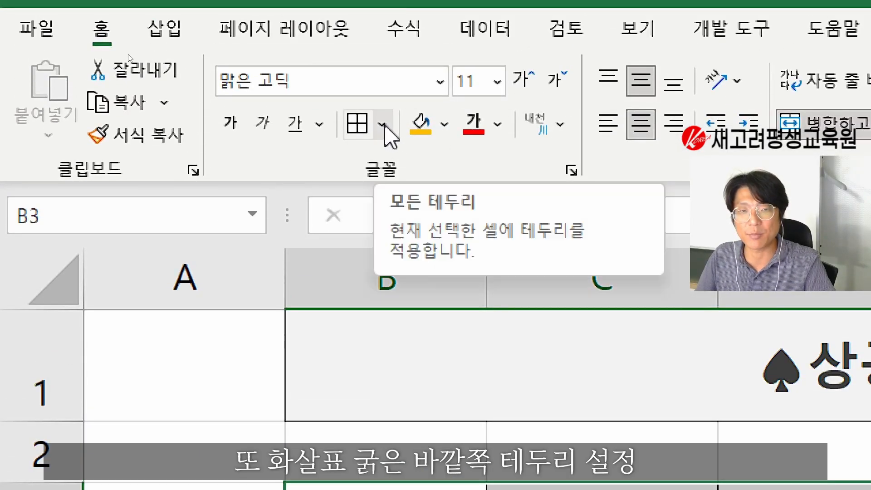
left_click(383, 125)
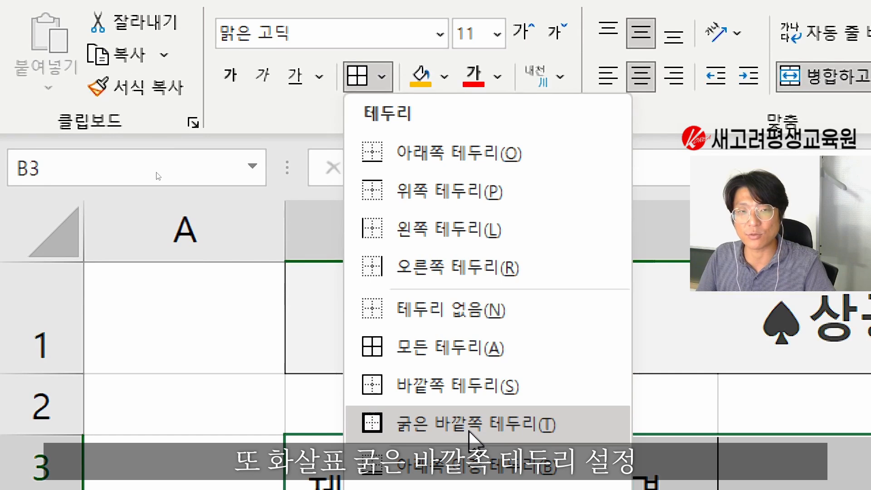
left_click(470, 433)
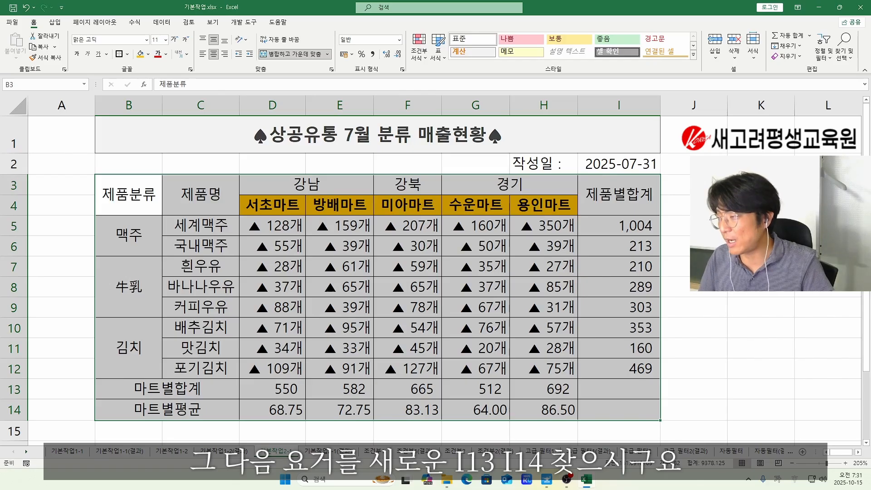
- Open the border settings in the cell format dialog for the empty cells I13:I14
left_click(620, 384)
left_click_drag(621, 384, 617, 409)
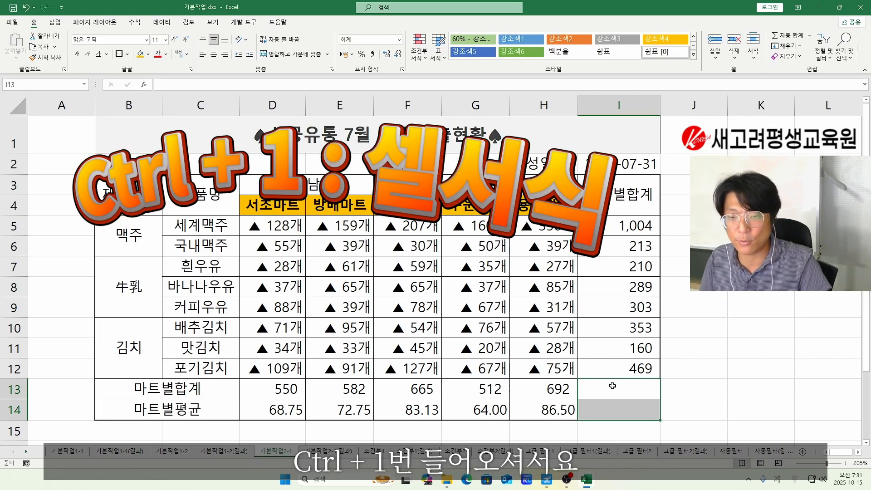
key("ctrl+1")
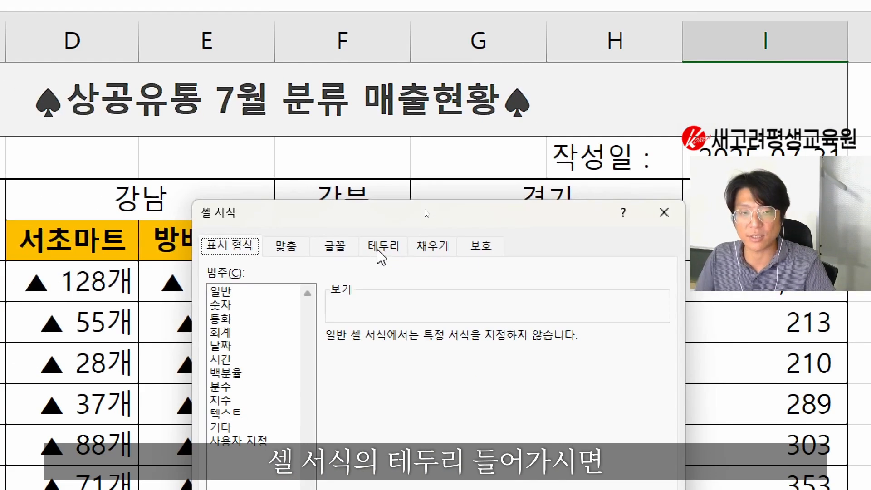
left_click(378, 250)
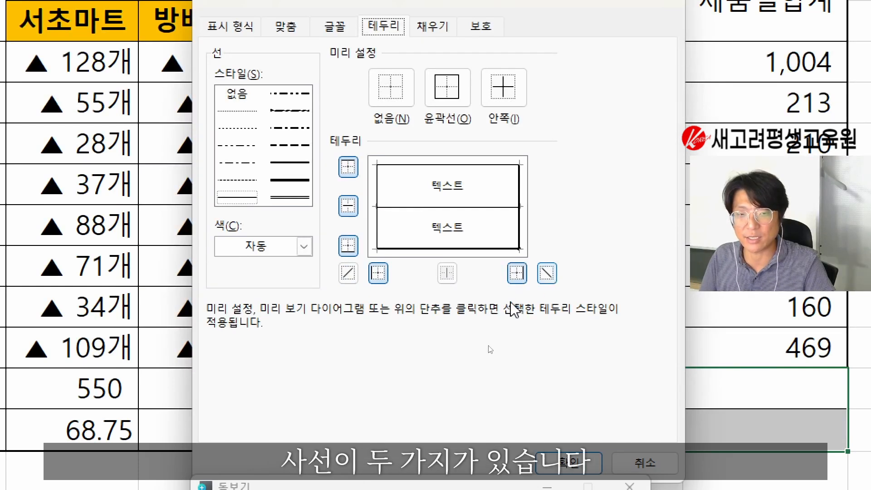
left_click(348, 274)
left_click(349, 273)
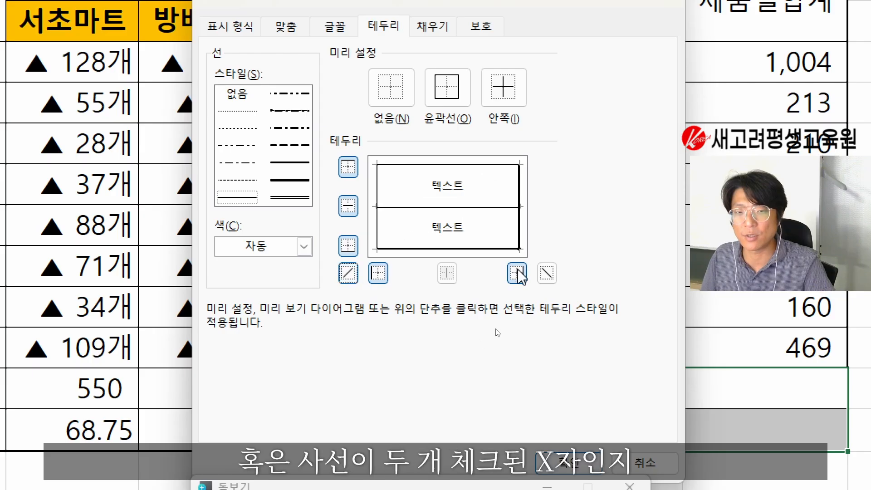
left_click(547, 273)
left_click(348, 273)
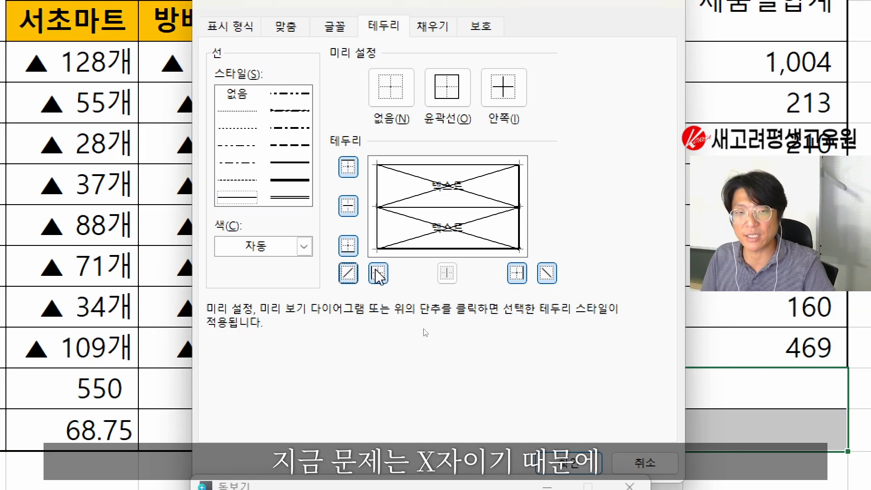
left_click(348, 274)
left_click(547, 274)
- Apply both diagonal border lines to I13:I14 so that each cell is crossed with an X
left_click(348, 274)
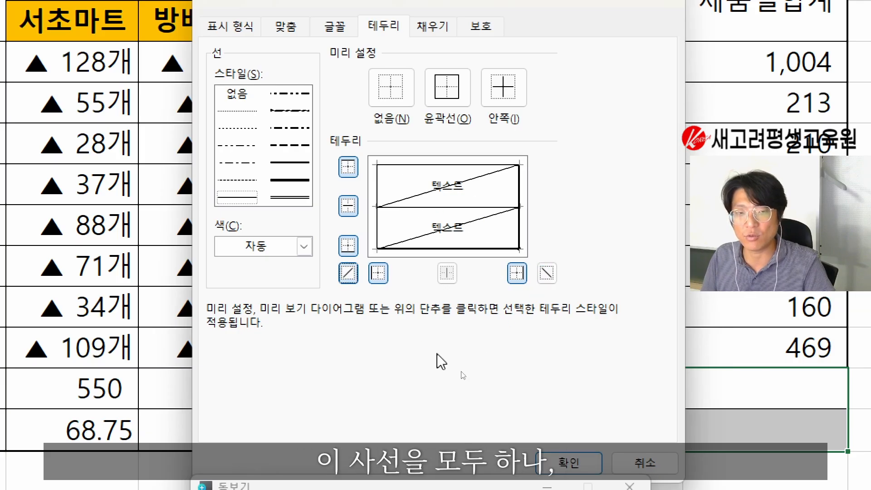
left_click(547, 273)
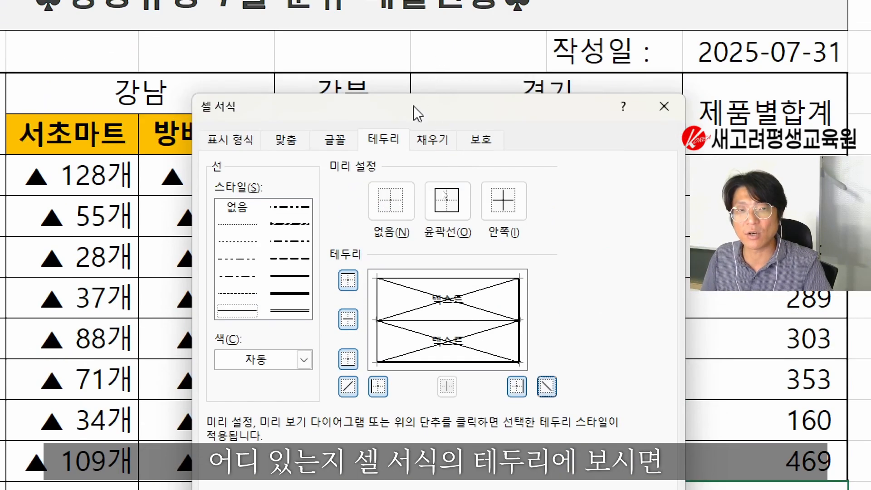
left_click_drag(413, 105, 475, 86)
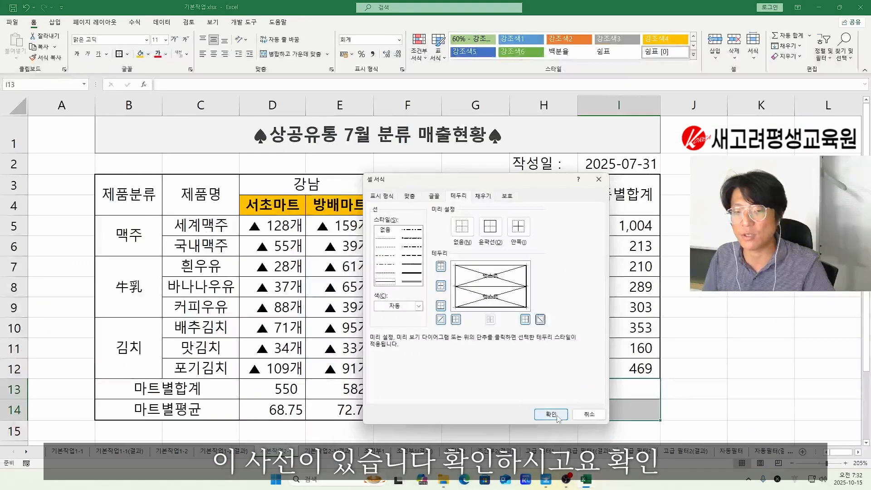
left_click(551, 416)
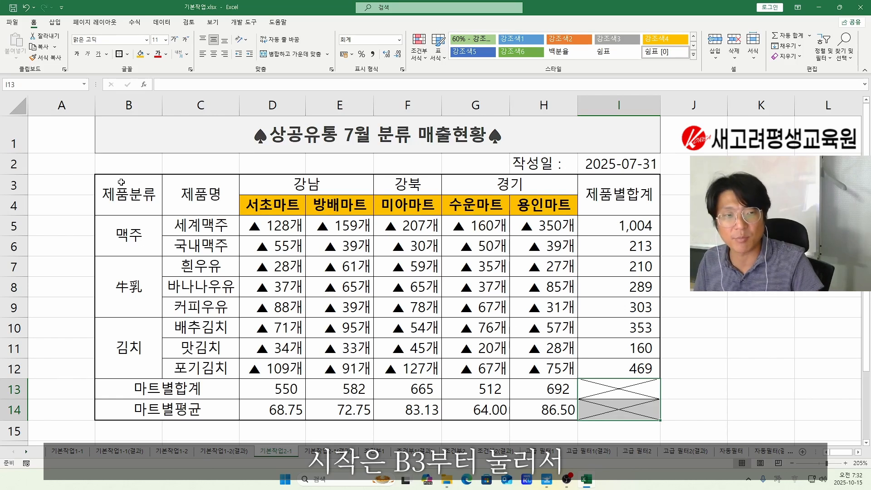
- Apply a double bottom border (아래쪽 이중 테두리) to the header rows B3:I4
left_click_drag(117, 179, 605, 210)
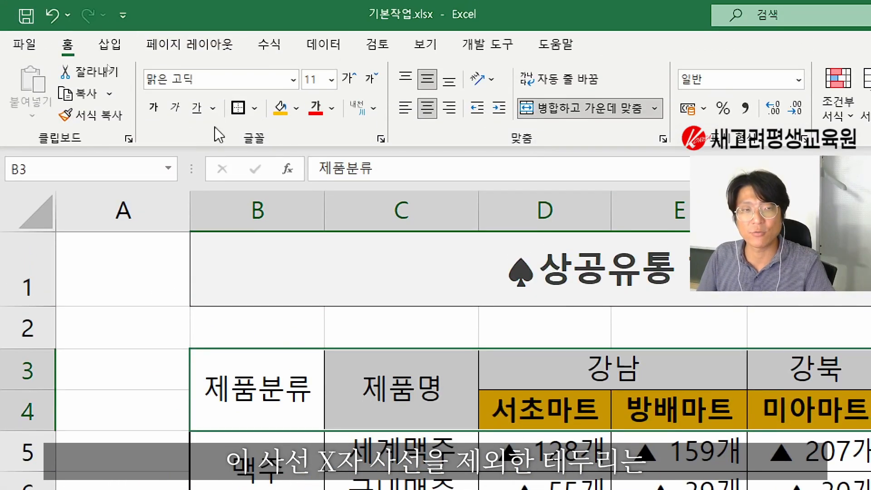
left_click(254, 108)
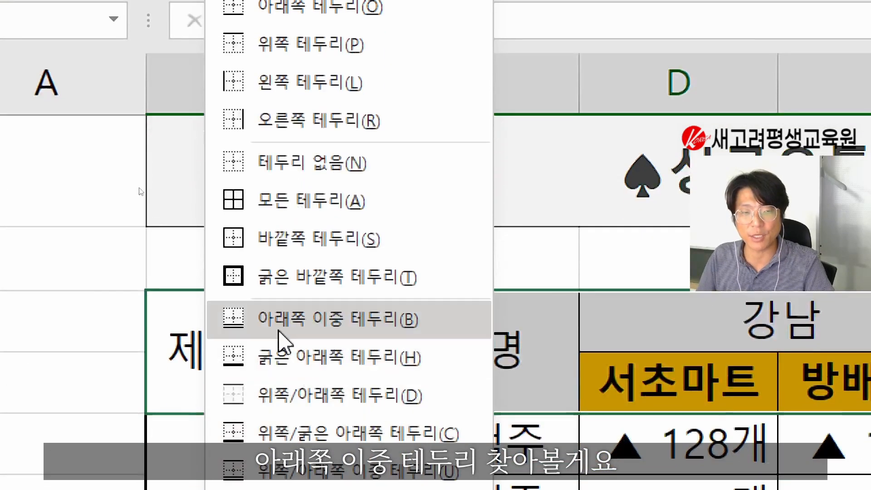
left_click(329, 328)
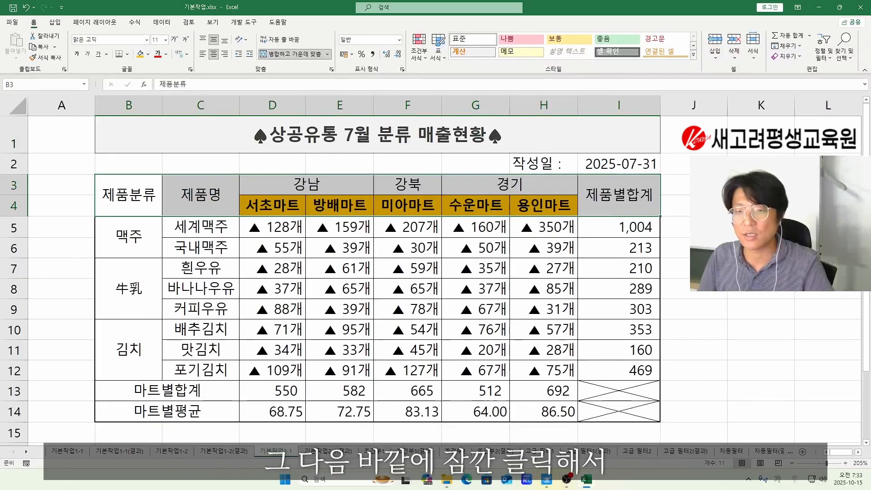
- Review the borders of the table B3:I14, the crossed cells I13:I14 and the header rows B3:I4, including the available border options
left_click(153, 194)
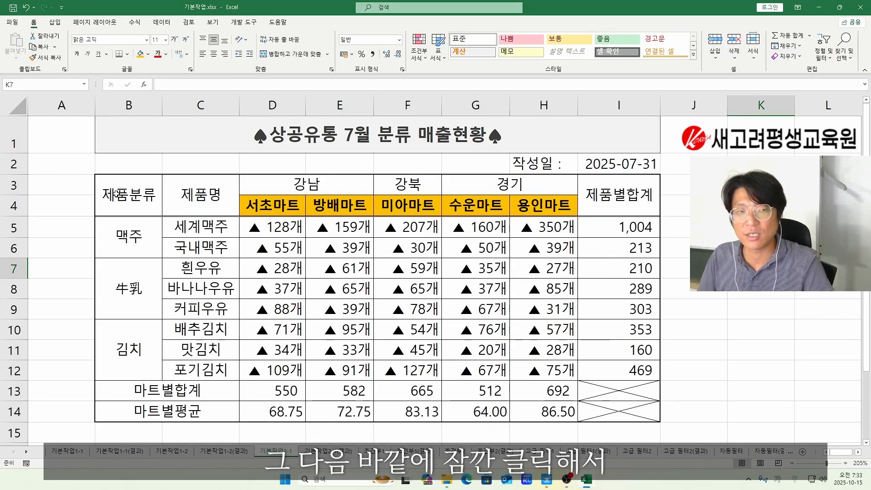
mouse_move(152, 193)
left_mouse_down()
mouse_move(554, 311)
mouse_move(644, 414)
left_mouse_up()
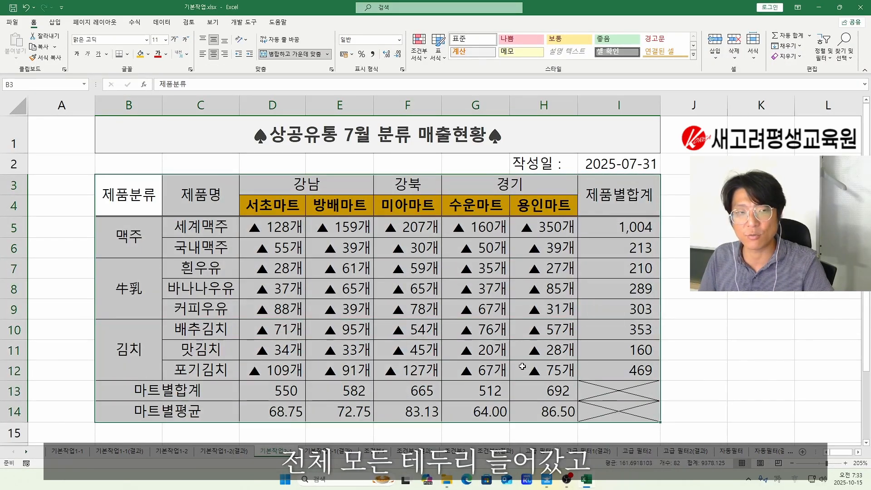
left_click(701, 268)
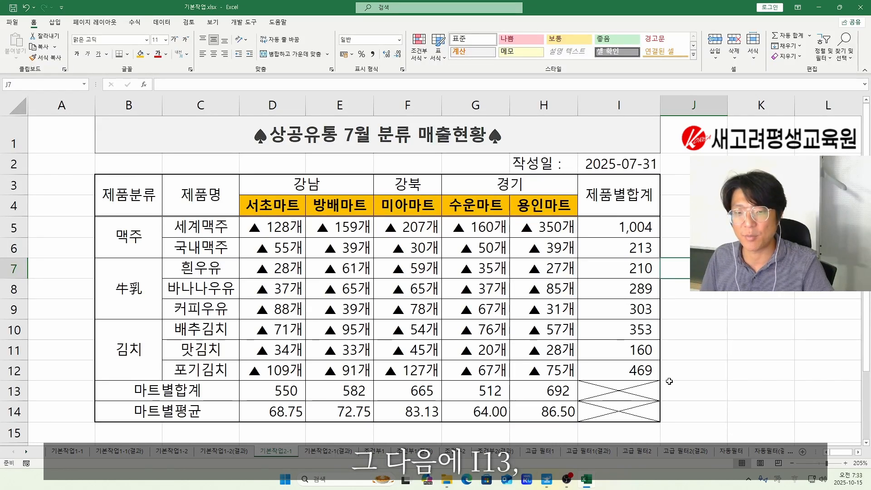
left_click_drag(618, 392, 619, 412)
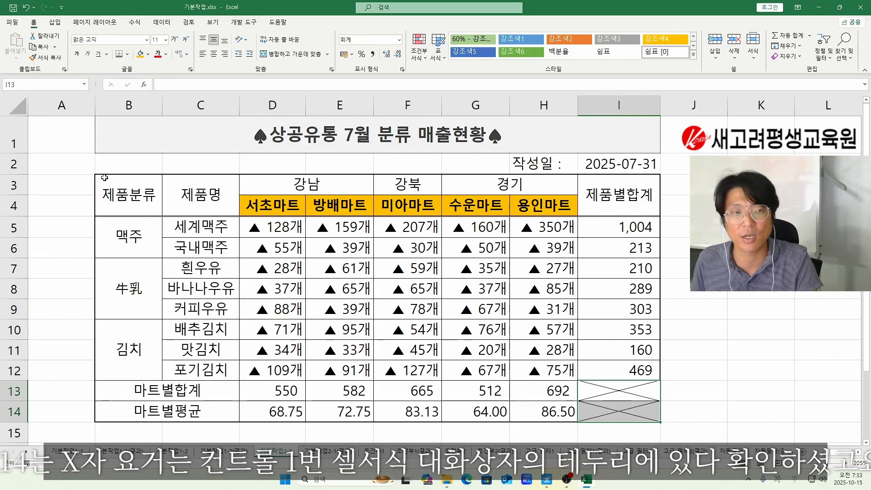
left_click_drag(104, 177, 617, 199)
left_click(128, 54)
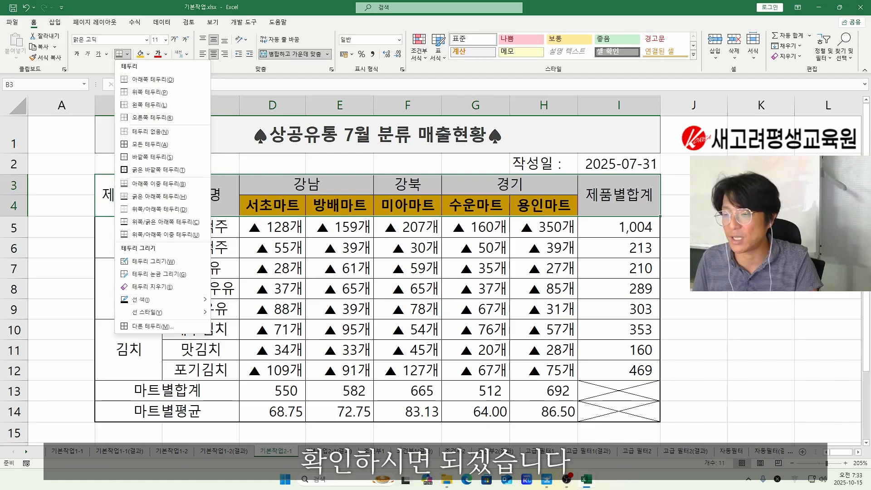
key("Escape")
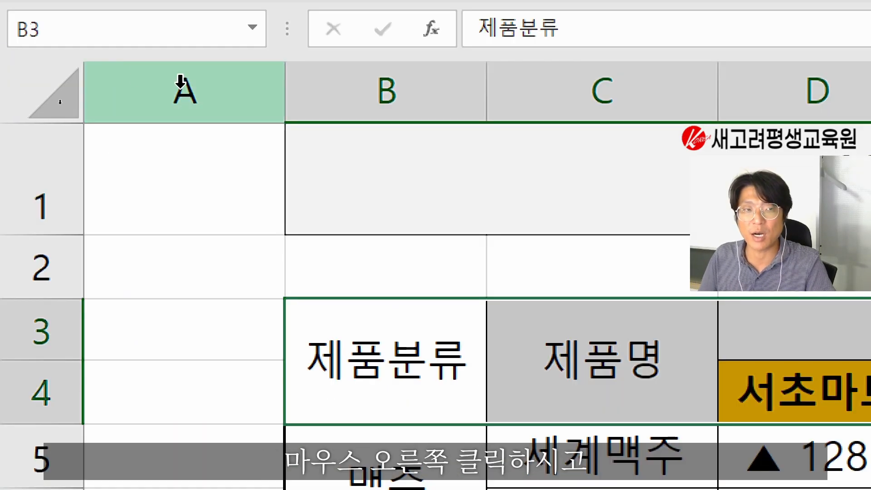
- Set the width of column A to 2
left_click(180, 82)
right_click(180, 86)
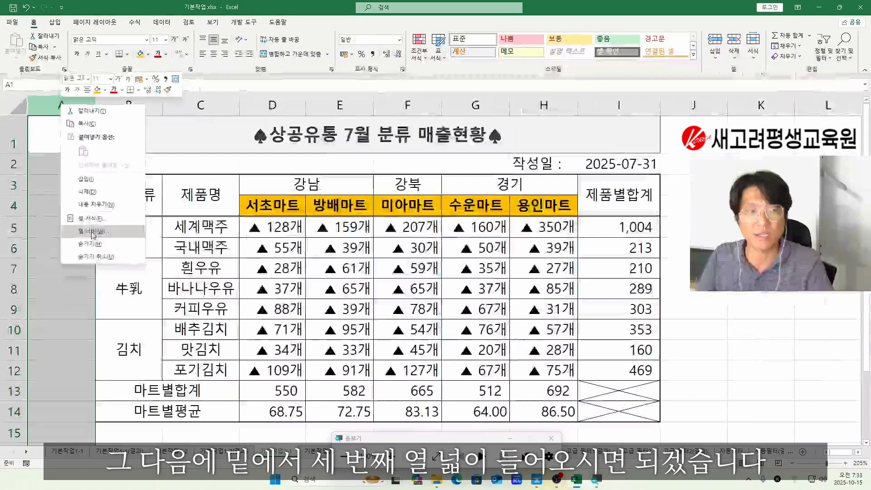
left_click(96, 231)
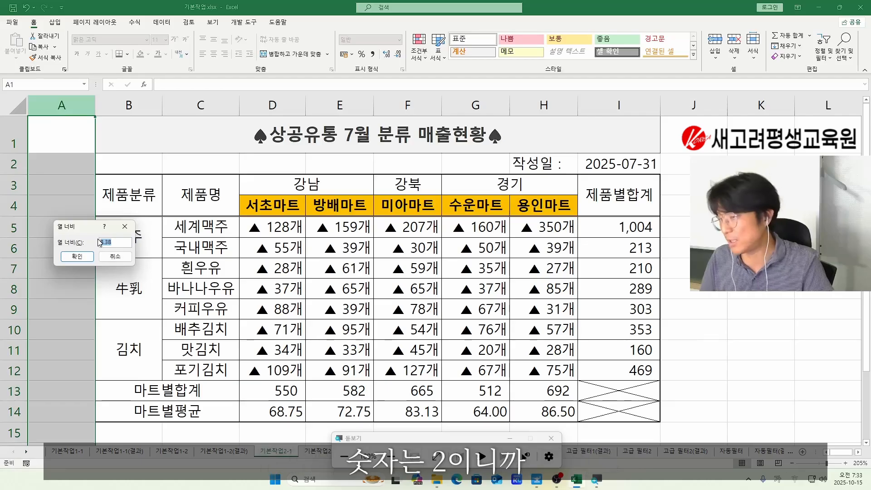
type("2")
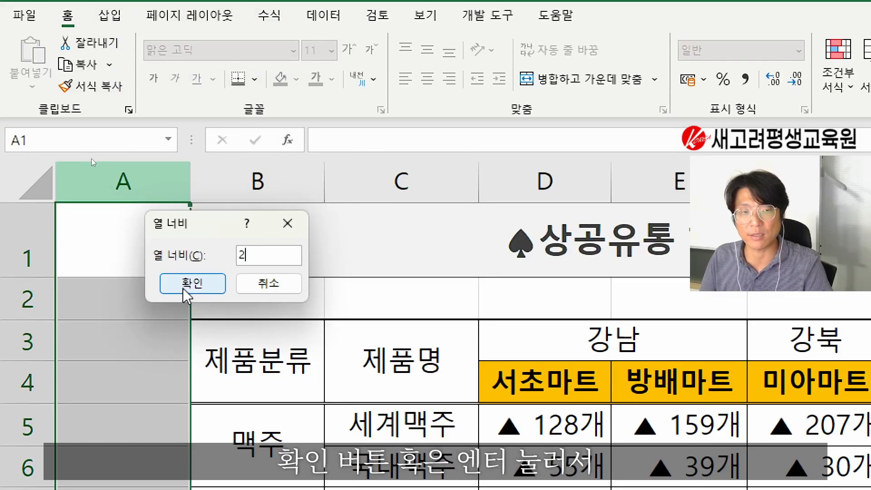
left_click(184, 289)
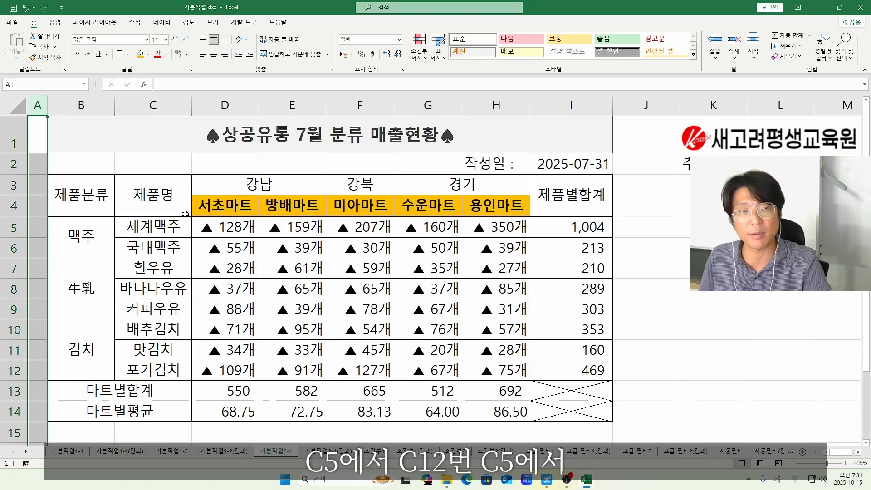
- Define the name 제품명 for the product name range C5:C12
left_click_drag(154, 226, 136, 361)
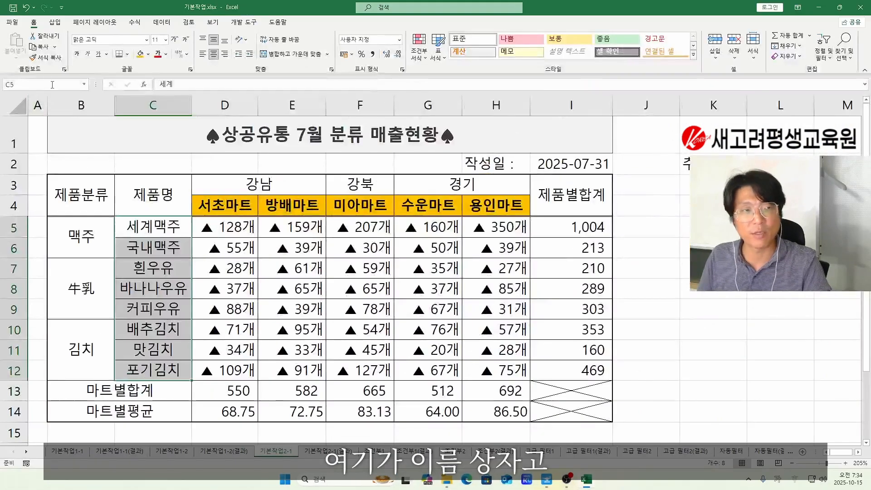
left_click_drag(96, 85, 72, 84)
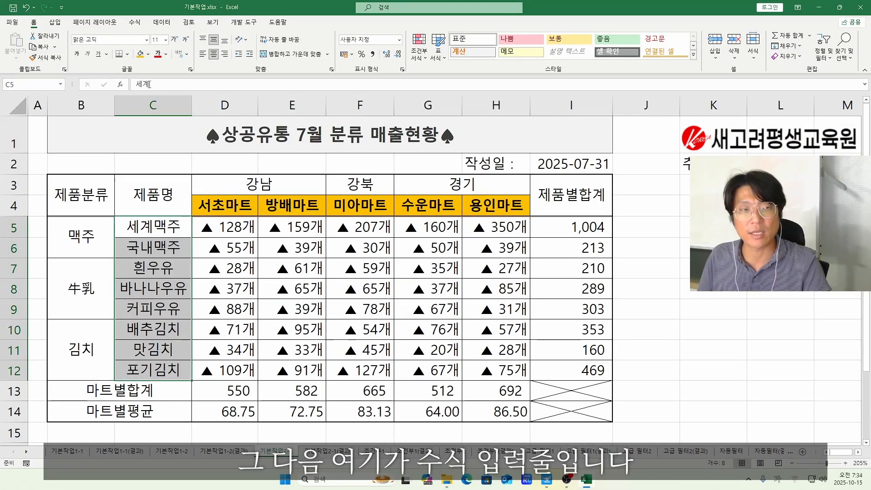
left_click(150, 85)
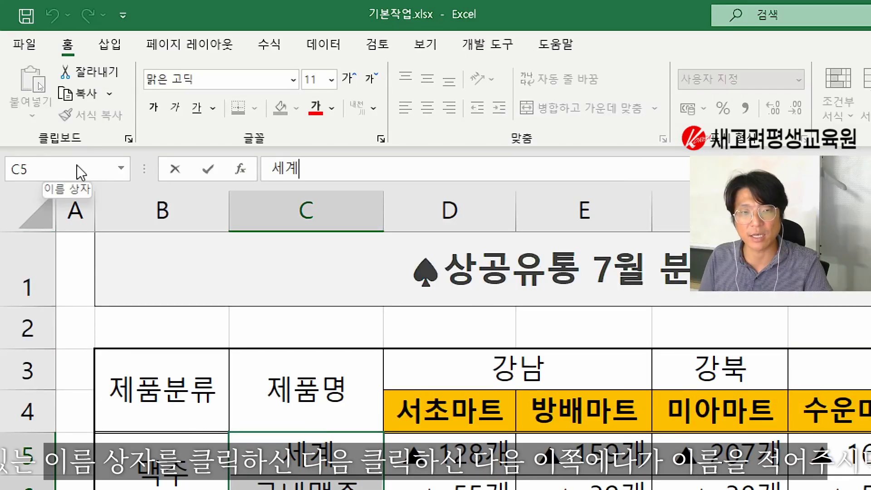
key("Return")
left_click(54, 165)
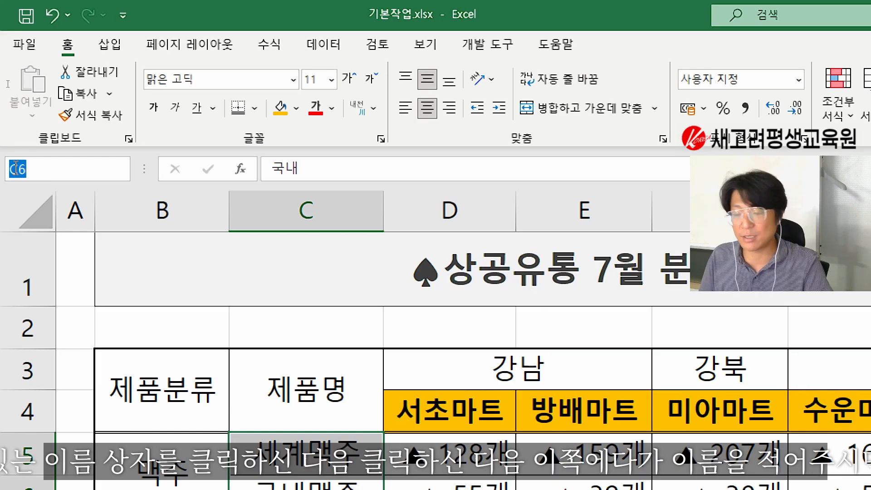
type("제")
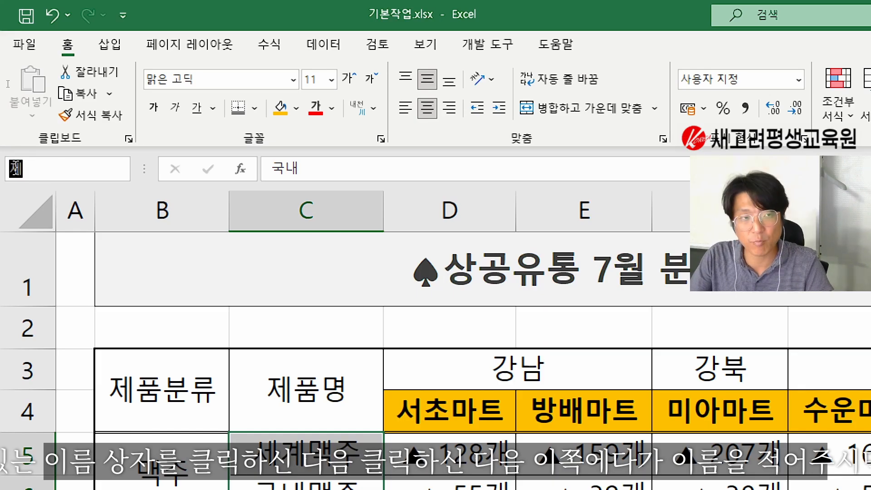
type("품며")
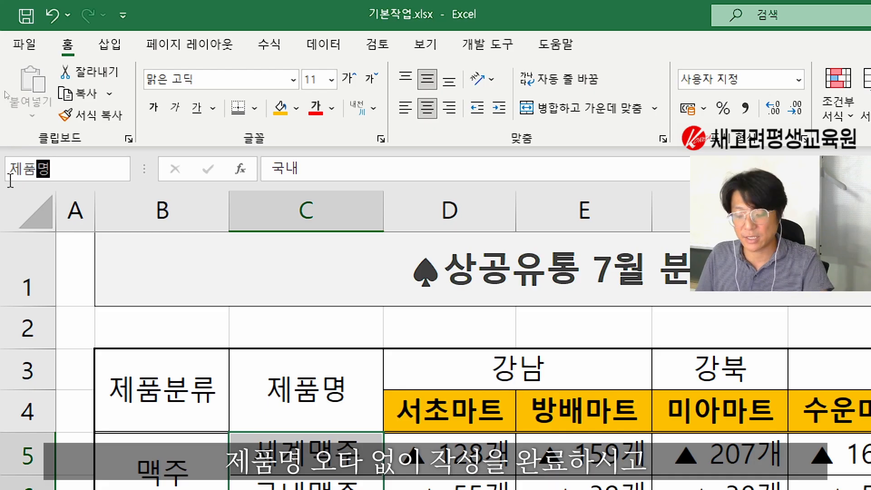
key("Return")
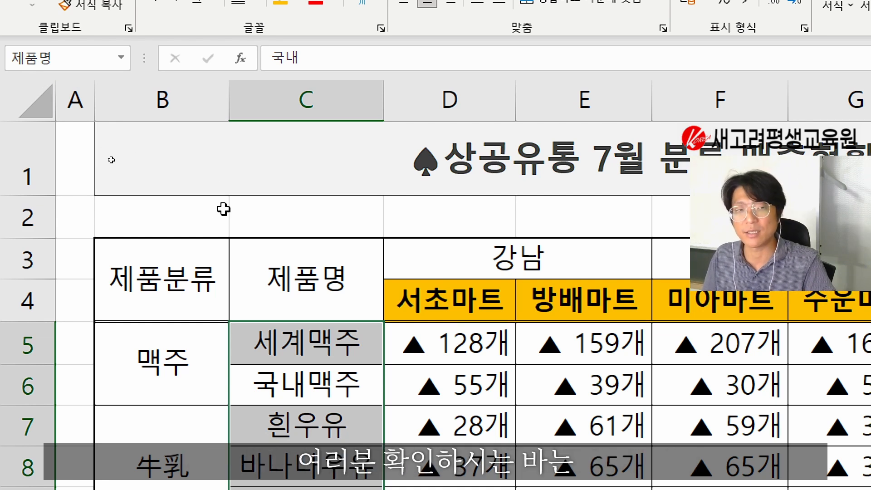
- Check the defined name 제품명 by leaving the range and selecting it again by its name
left_click(181, 211)
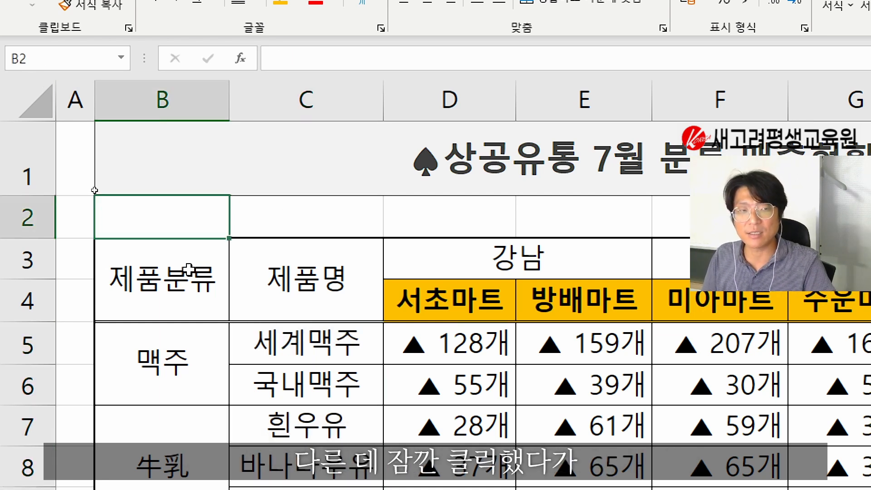
left_click(122, 60)
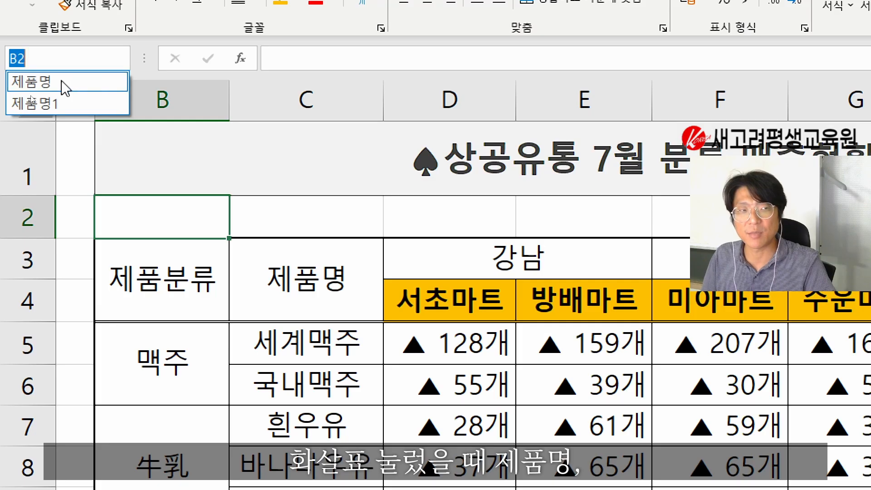
left_click(38, 83)
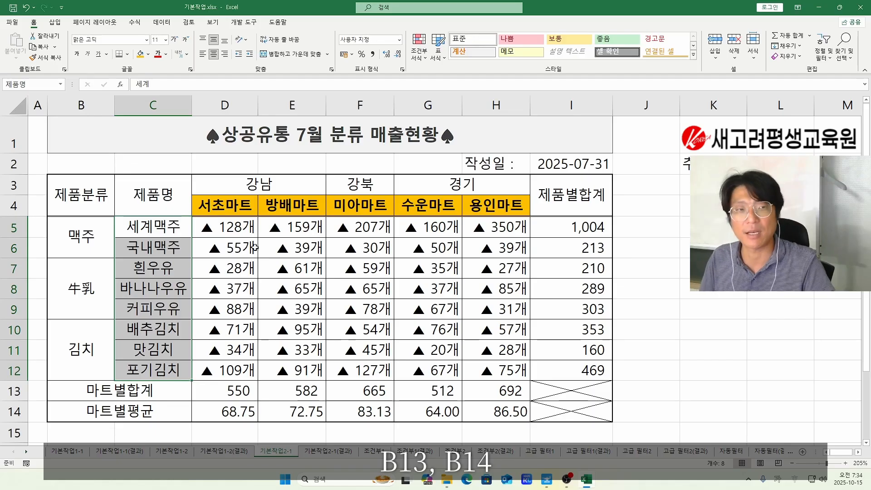
- Set the horizontal text alignment of B13:B14 to distributed, 균등 분할 (들여쓰기)
left_click(80, 398)
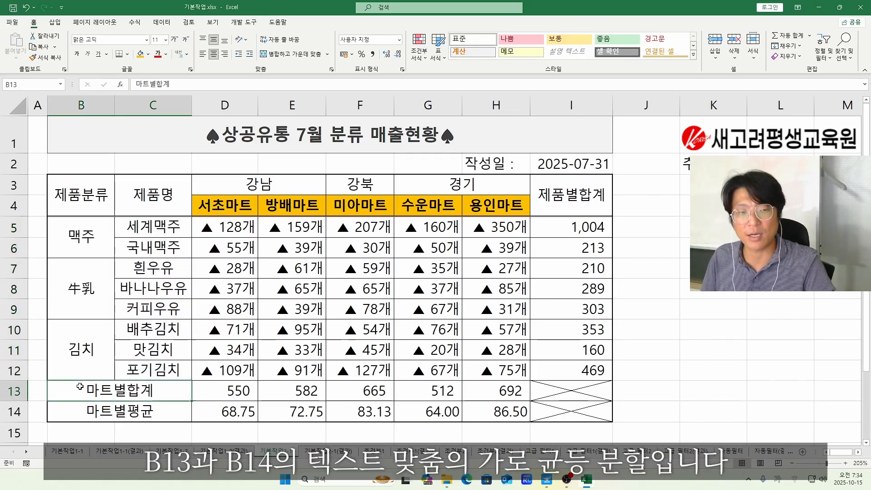
left_click_drag(80, 397, 107, 425)
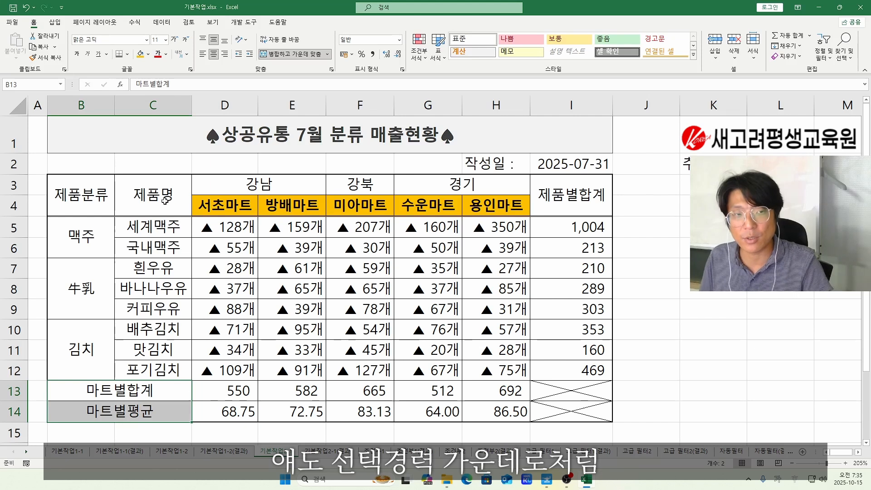
left_click_drag(116, 135, 573, 139)
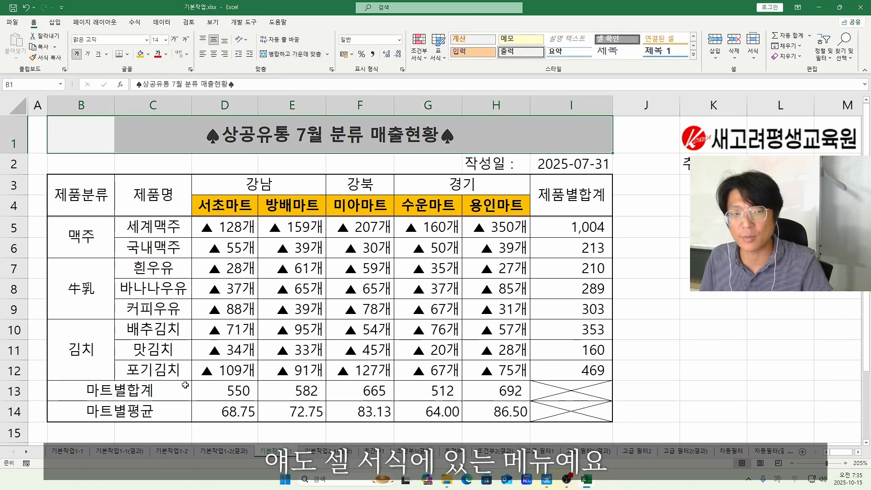
left_click_drag(185, 385, 179, 418)
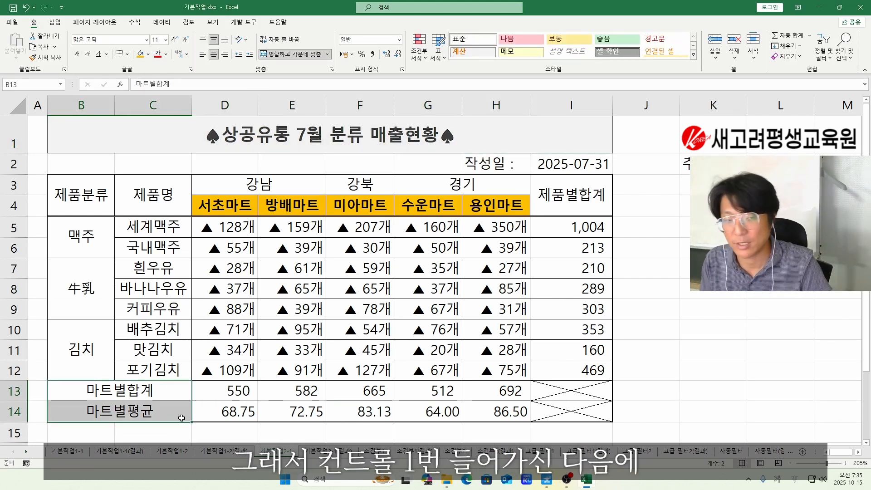
key("ctrl+1")
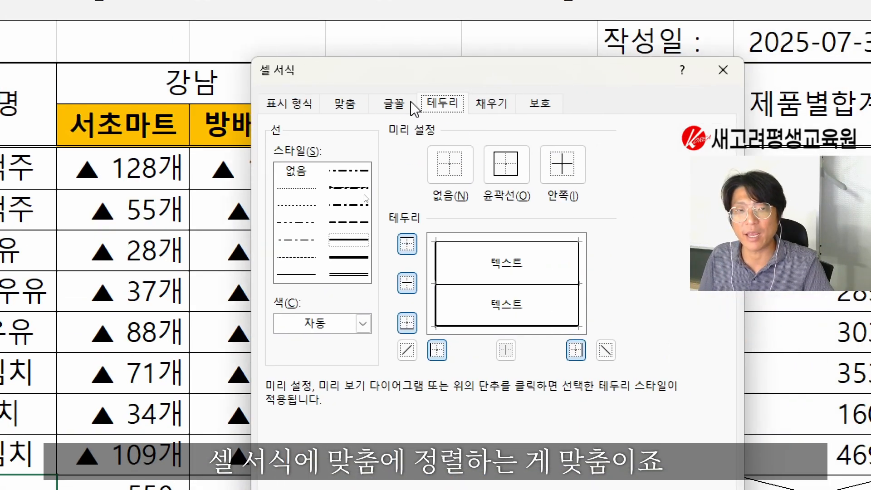
left_click(350, 105)
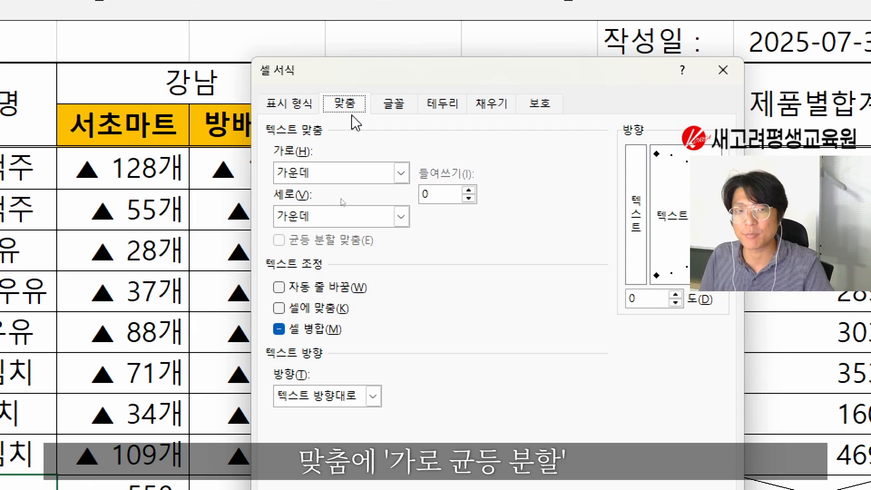
left_click(333, 175)
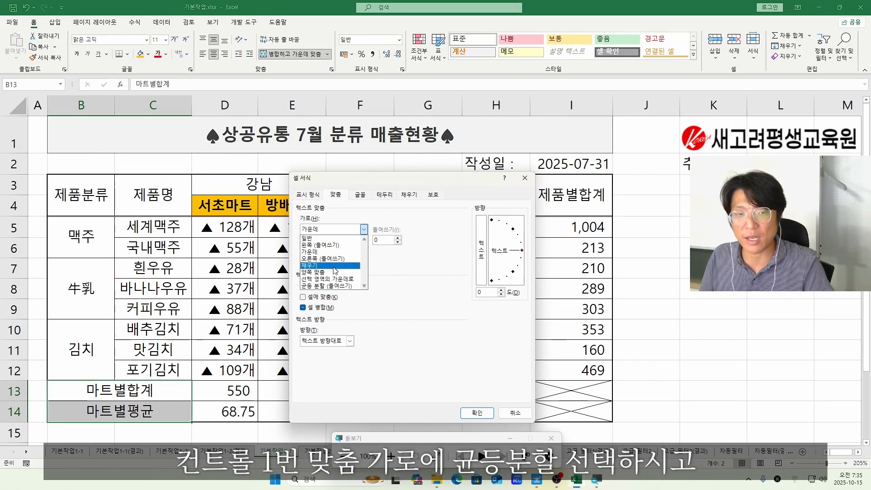
left_click(331, 287)
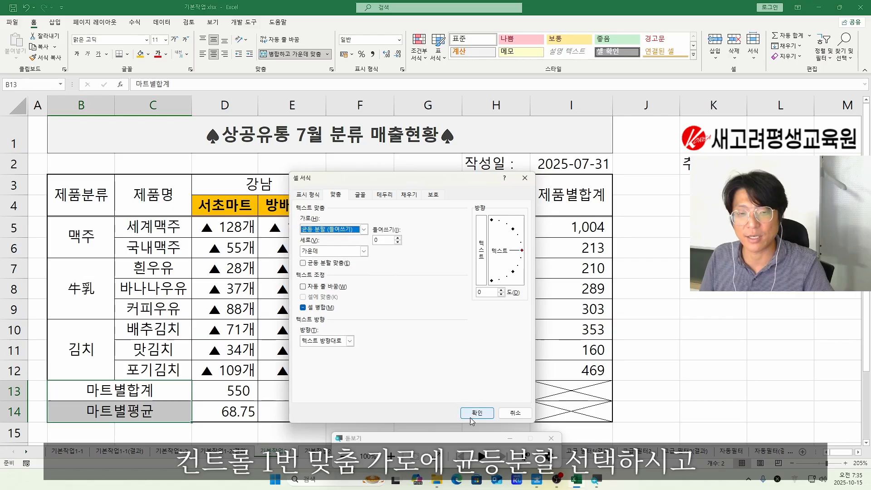
left_click_drag(375, 183, 307, 196)
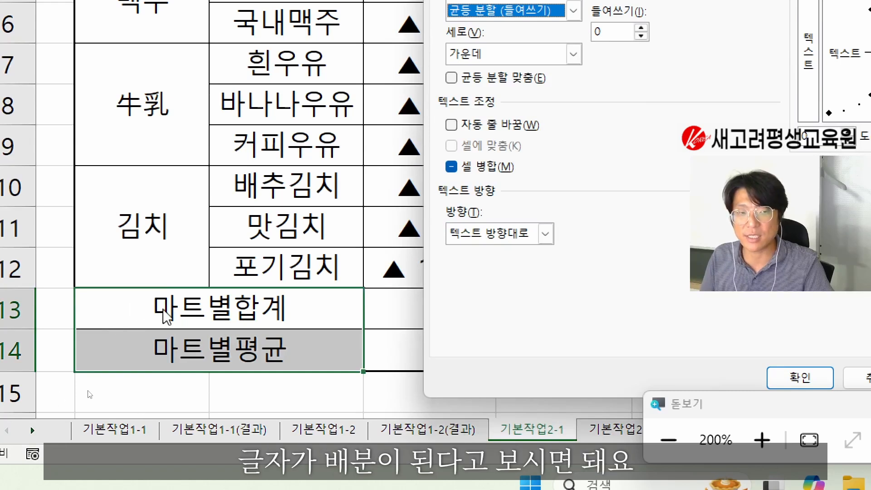
left_click(777, 376)
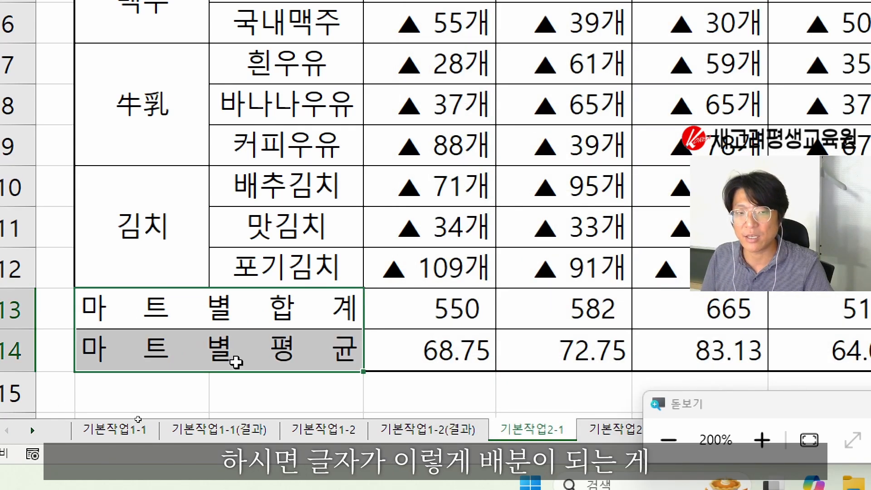
key("super+Escape")
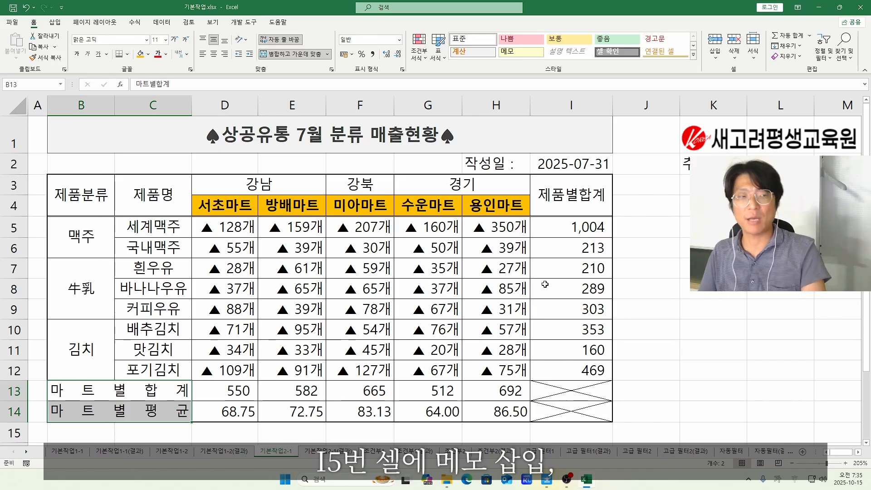
- Insert a memo (메모) in cell I5 and delete the default author name from it
left_click(562, 229)
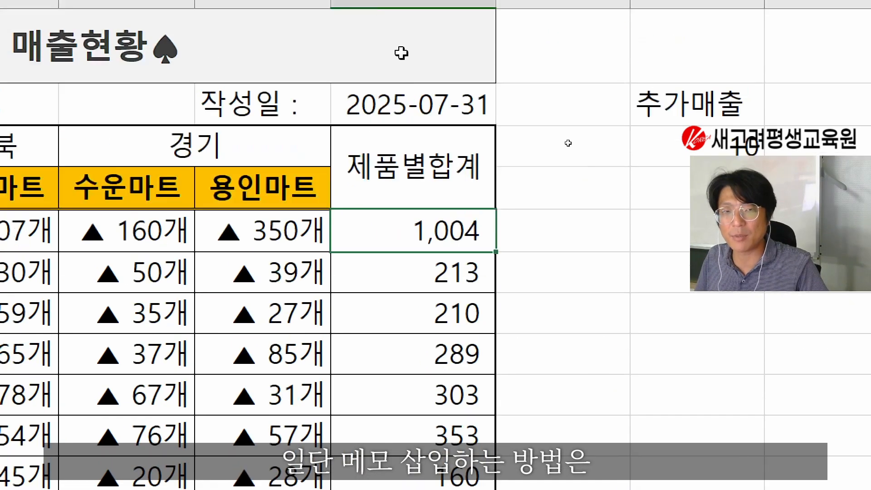
right_click(395, 225)
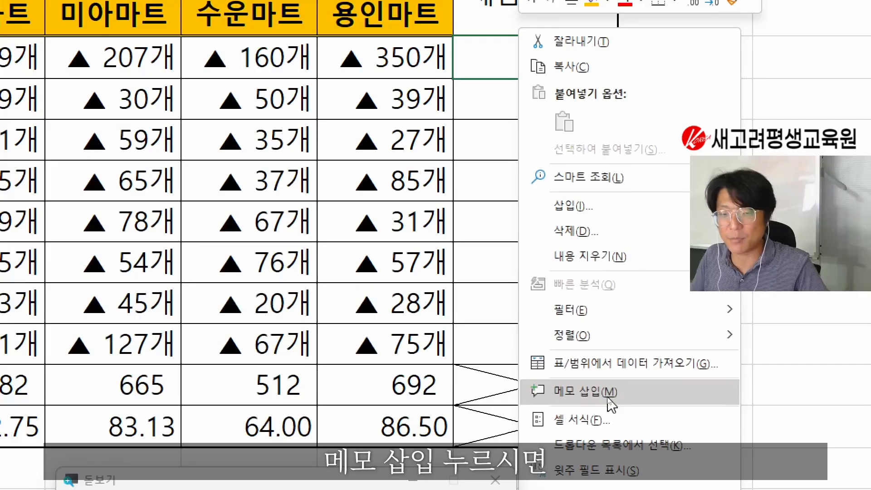
left_click(610, 397)
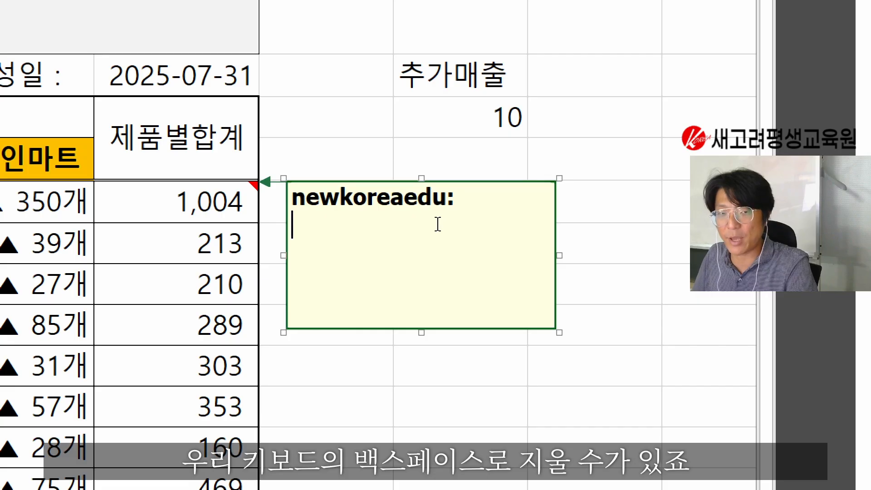
key("BackSpace")
key("BackSpace")
key("BackSpace")
key("BackSpace")
key("BackSpace")
key("BackSpace")
key("BackSpace")
key("BackSpace")
key("BackSpace")
key("BackSpace")
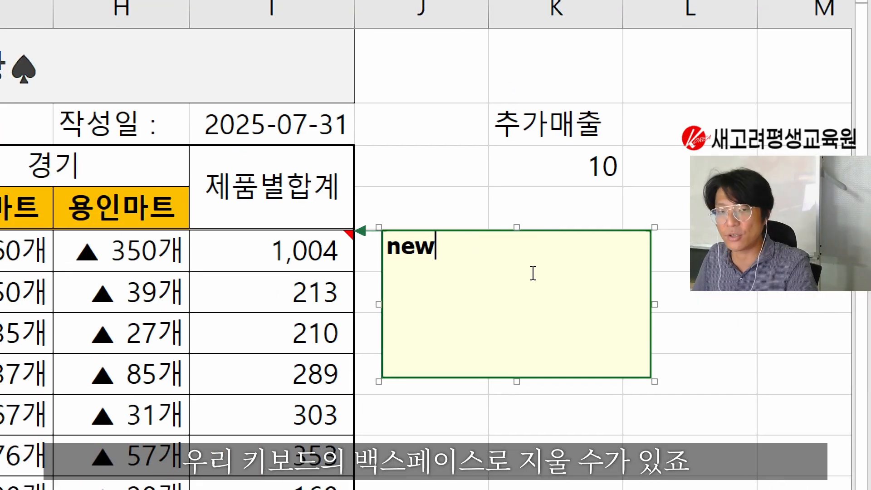
key("BackSpace")
key("BackSpace")
key("BackSpace")
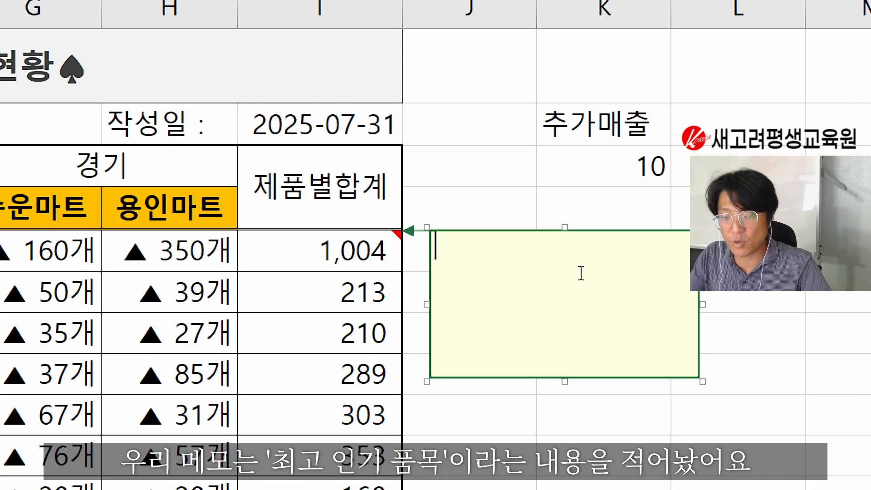
- Enter 최고 인기 품목 as the text of the memo on I5 and finish editing it
type("최고 ㅇ")
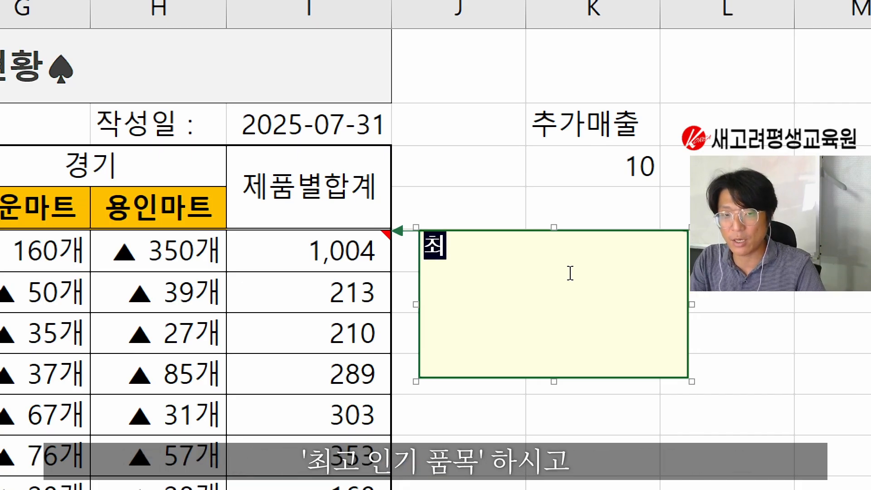
type("기 품목")
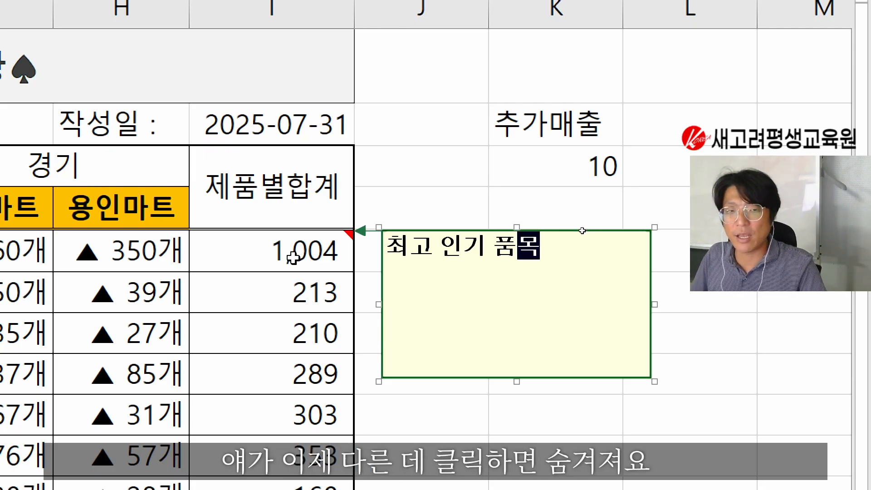
left_click(422, 181)
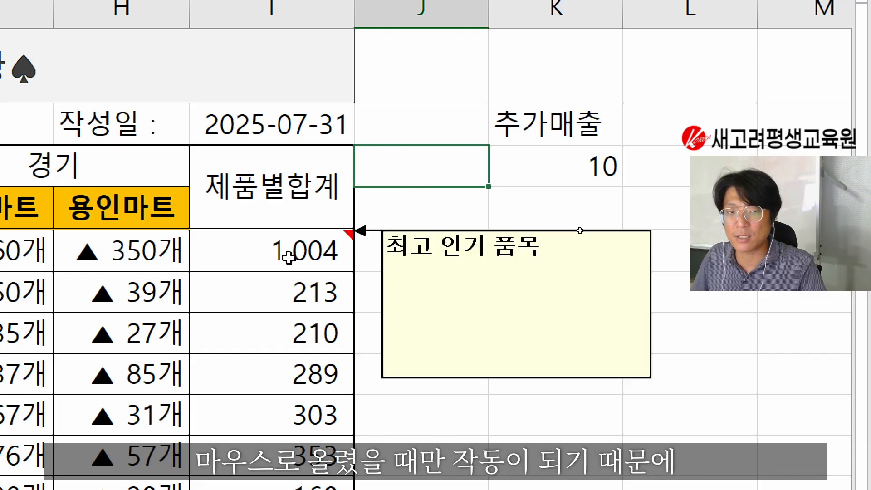
- Set the memo on I5 to be always displayed with 메모 표시/숨기기 and check it with other cells selected
left_click(302, 255)
right_click(312, 254)
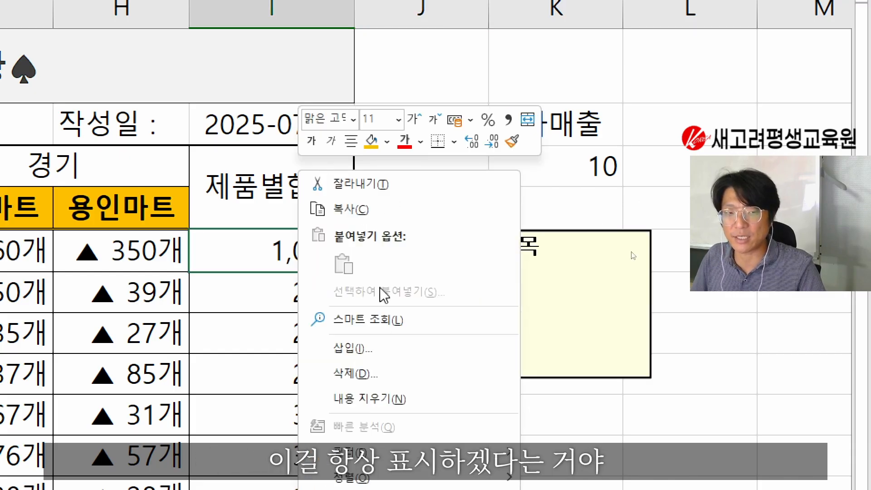
left_click(374, 371)
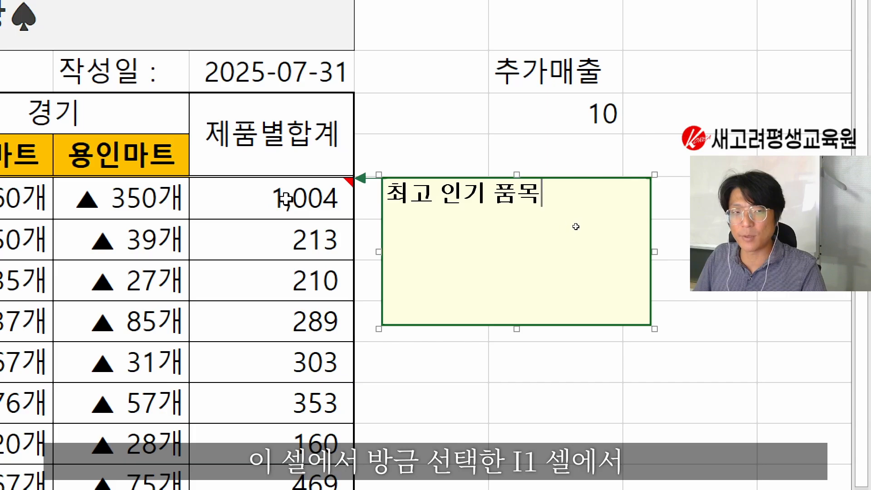
right_click(271, 199)
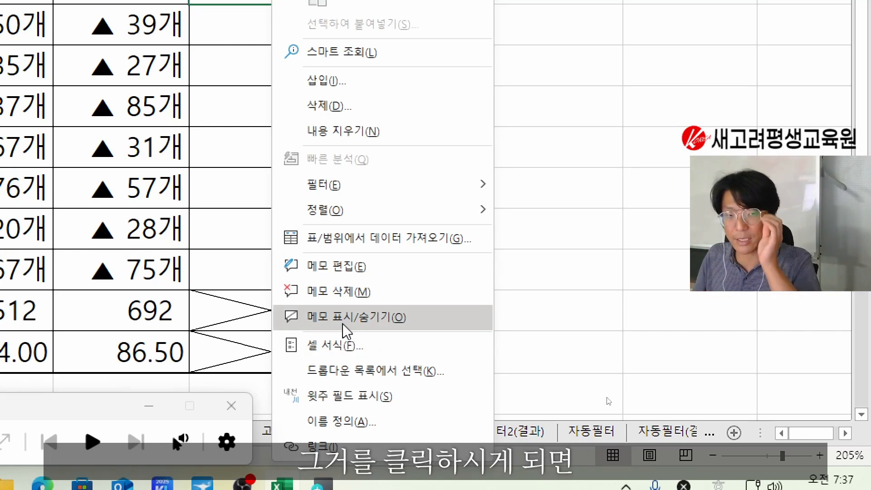
left_click(343, 323)
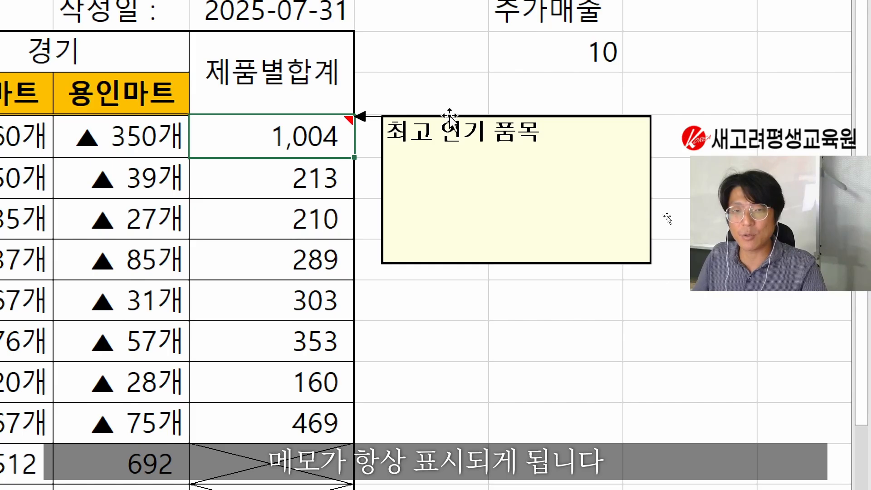
left_click(431, 89)
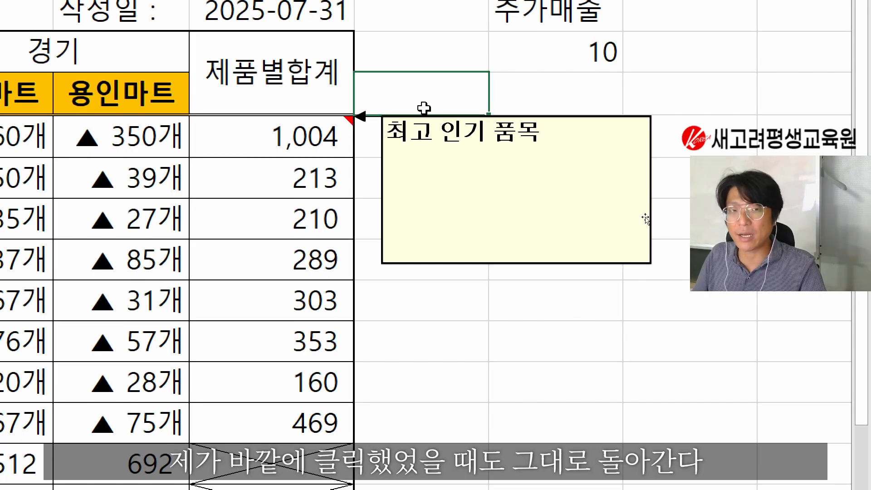
left_click(303, 254)
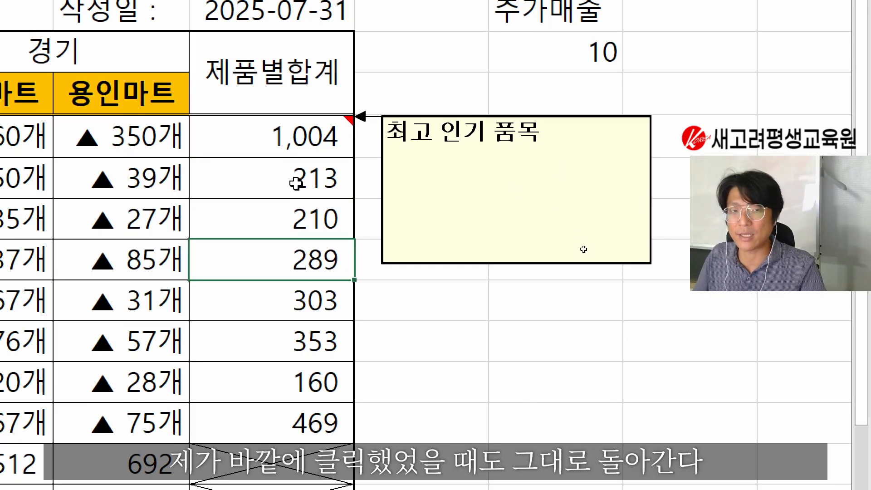
- Hide the memo on I5, reopen it with 메모 편집, and leave it by selecting another cell
left_click(290, 137)
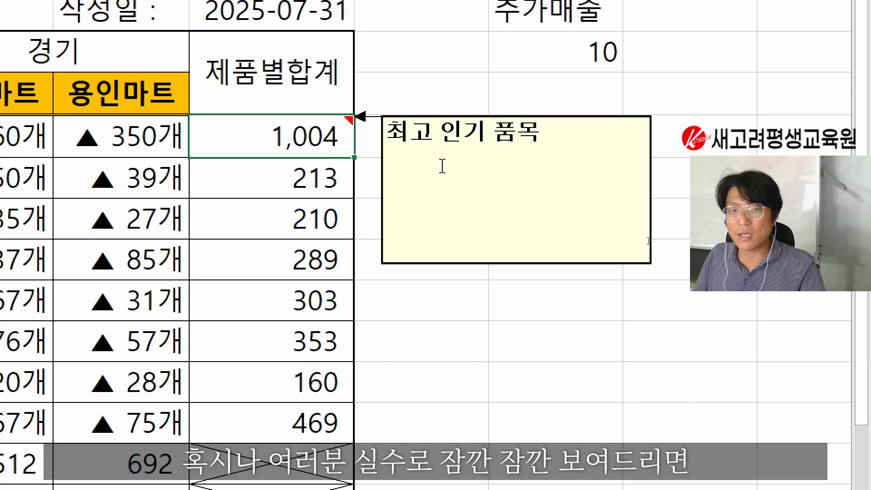
right_click(317, 137)
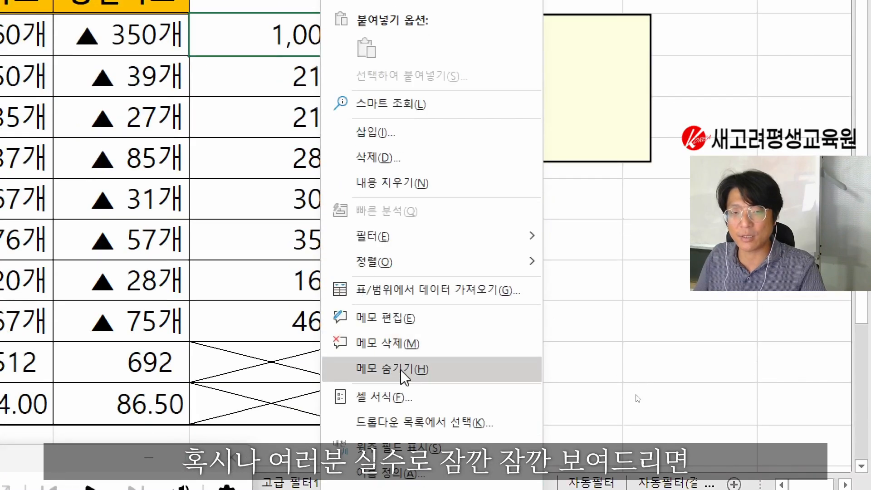
left_click(404, 470)
left_click(314, 200)
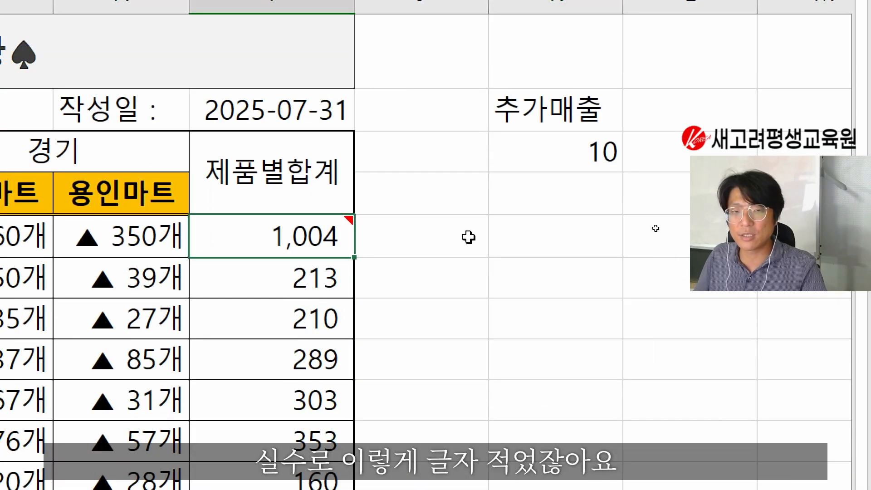
right_click(323, 236)
left_click(388, 383)
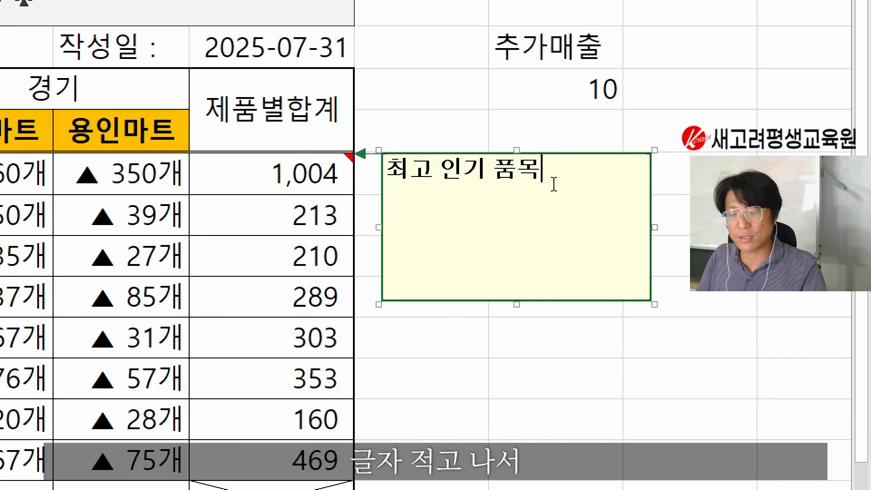
left_click(446, 91)
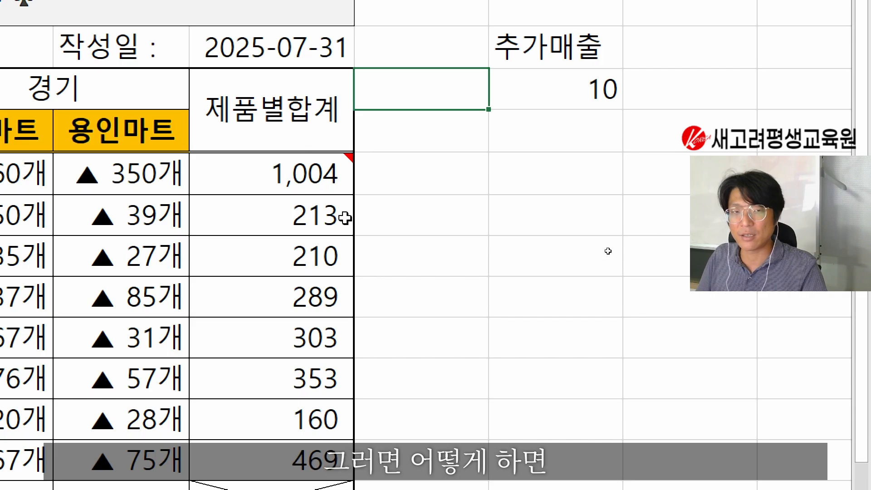
- Display the memo on I5 permanently again with 메모 표시/숨기기 and leave its text unchanged
right_click(282, 175)
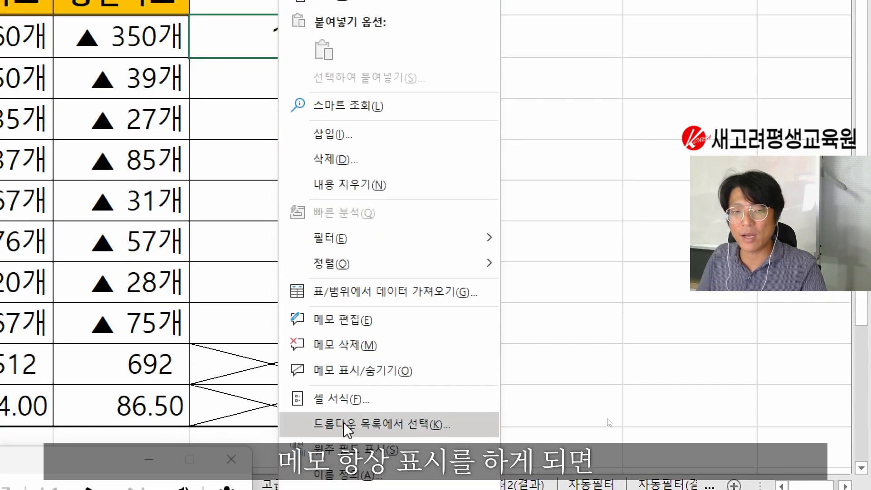
left_click(347, 373)
left_click(543, 246)
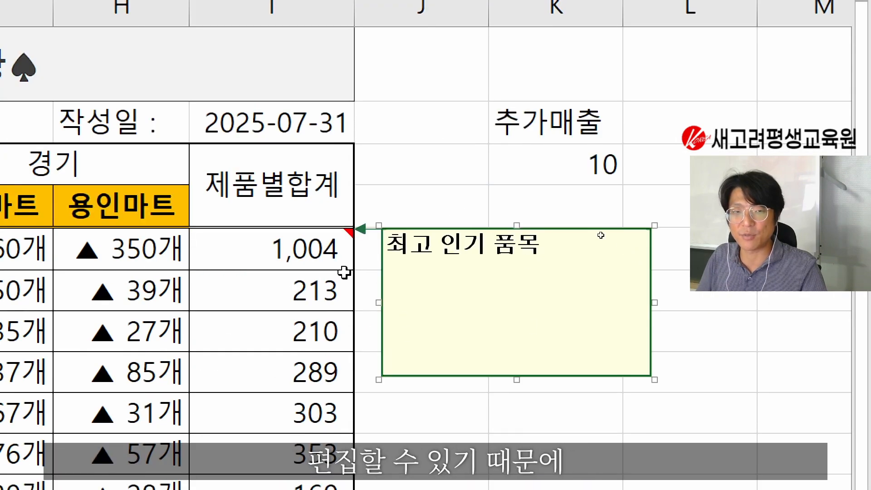
right_click(282, 245)
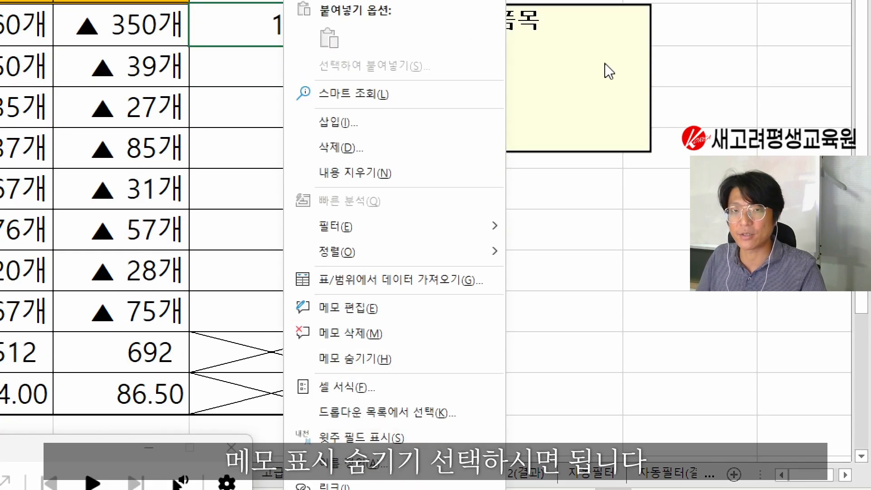
left_click(596, 50)
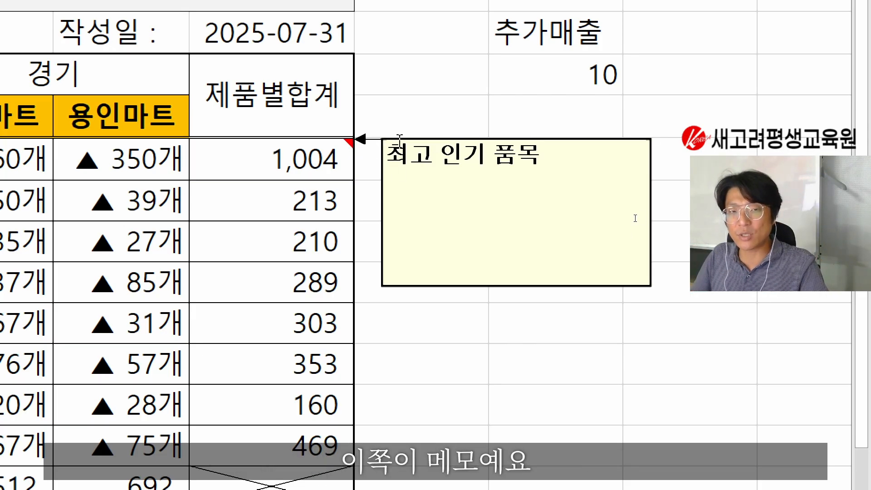
- Select the I5 memo box by its border and turn on 자동 크기 in the 맞춤 settings of 메모 서식
mouse_move(388, 139)
left_mouse_down()
mouse_move(532, 198)
mouse_move(399, 175)
mouse_move(385, 136)
left_mouse_up()
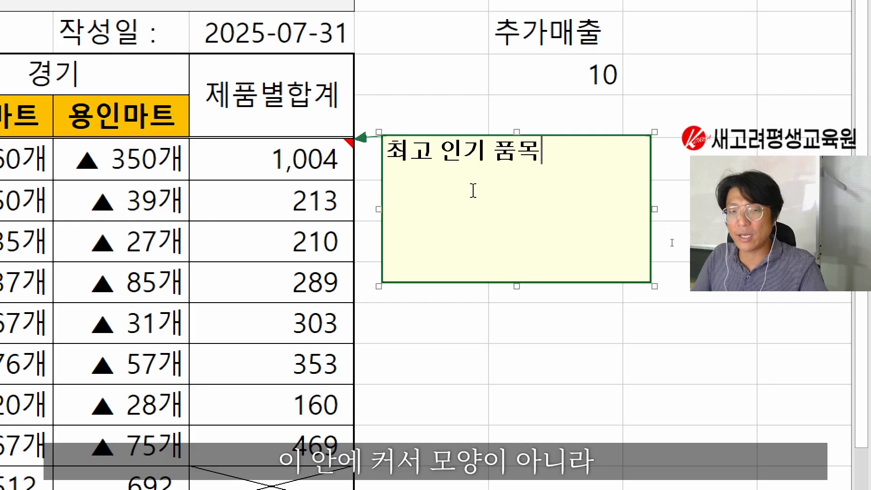
right_click(458, 135)
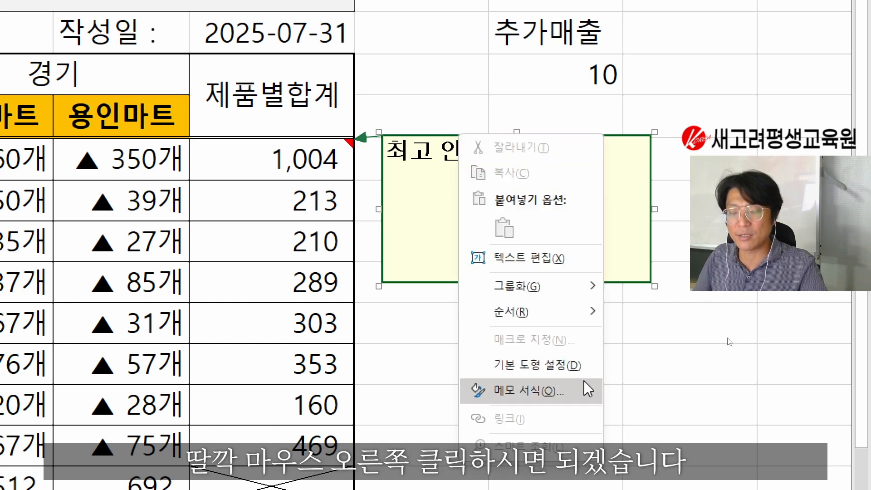
left_click(543, 382)
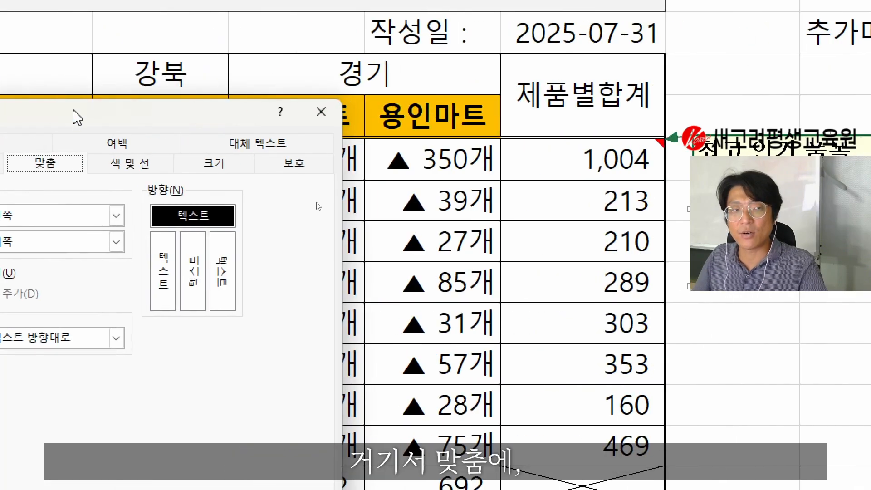
left_click_drag(74, 111, 372, 82)
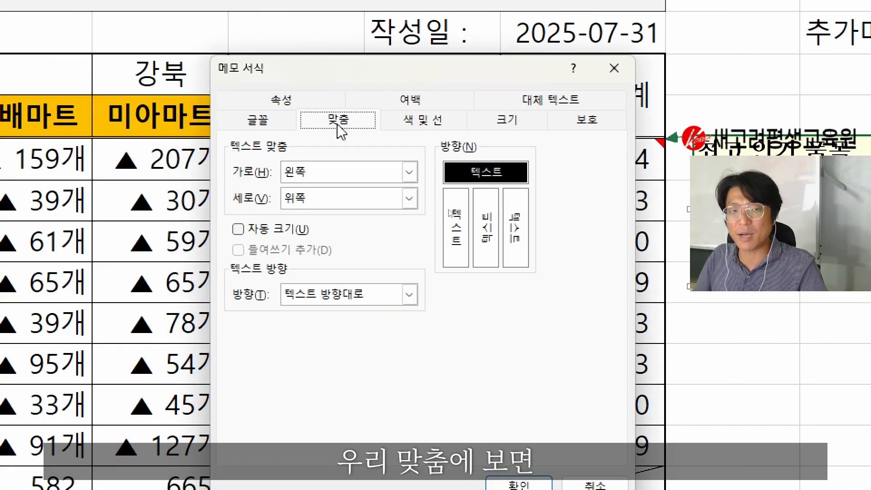
left_click(238, 230)
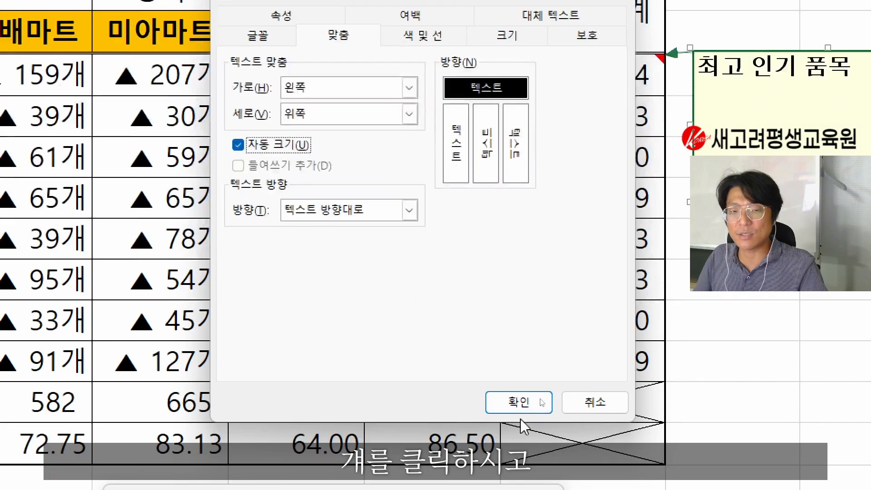
left_click(513, 405)
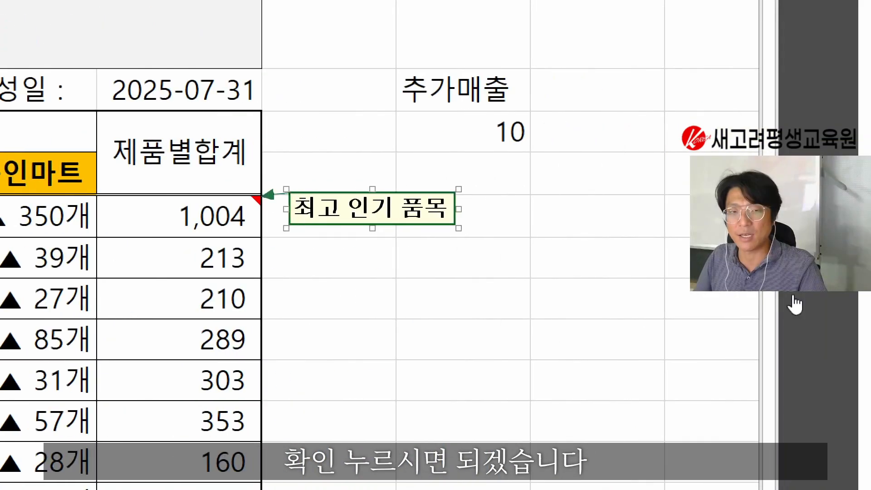
- Enlarge the I5 memo box and view the 맞춤 settings of its 메모 서식 dialog without changing them
left_click_drag(462, 231, 596, 388)
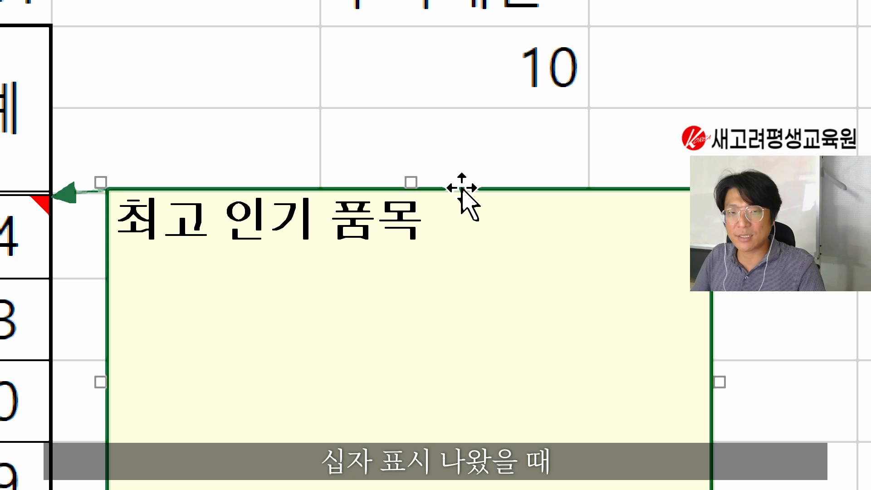
right_click(463, 188)
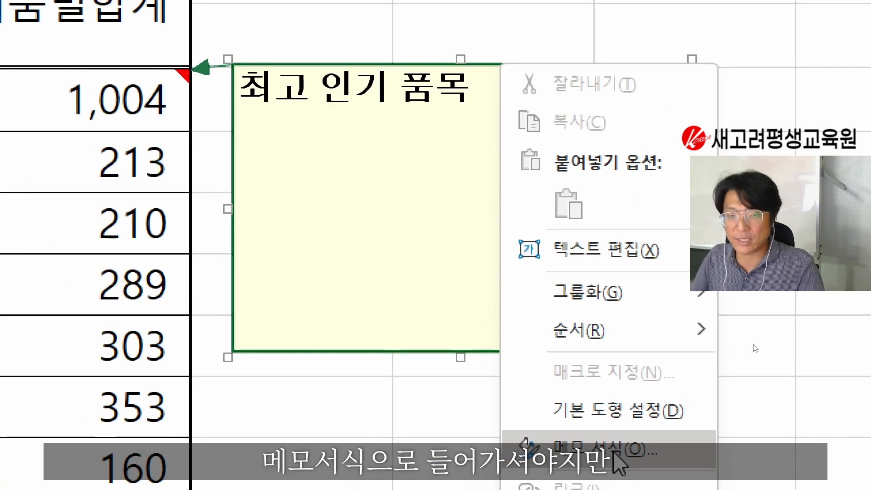
left_click(615, 452)
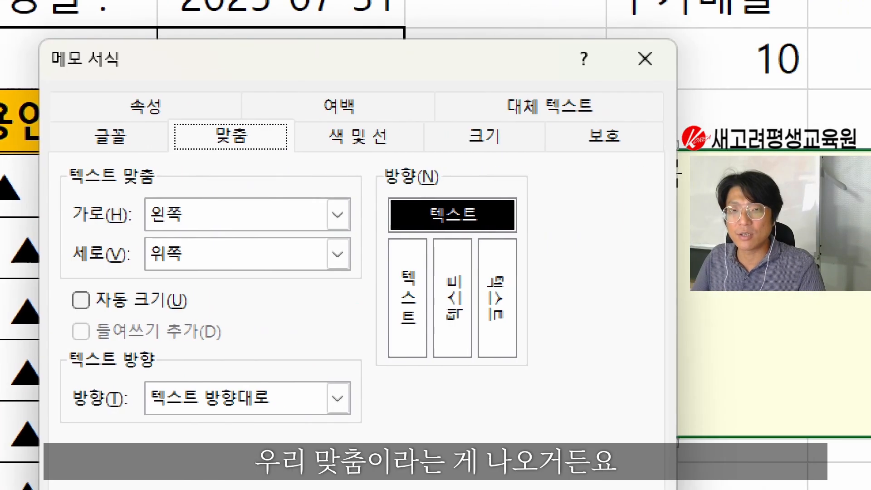
left_click(637, 66)
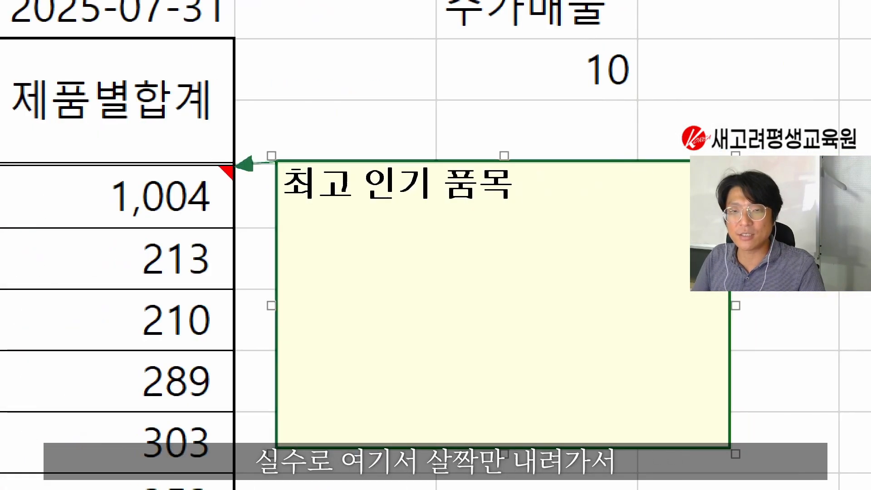
- Open 메모 서식 from inside the memo's text to view its 글꼴 options, and close it without changes
right_click(561, 167)
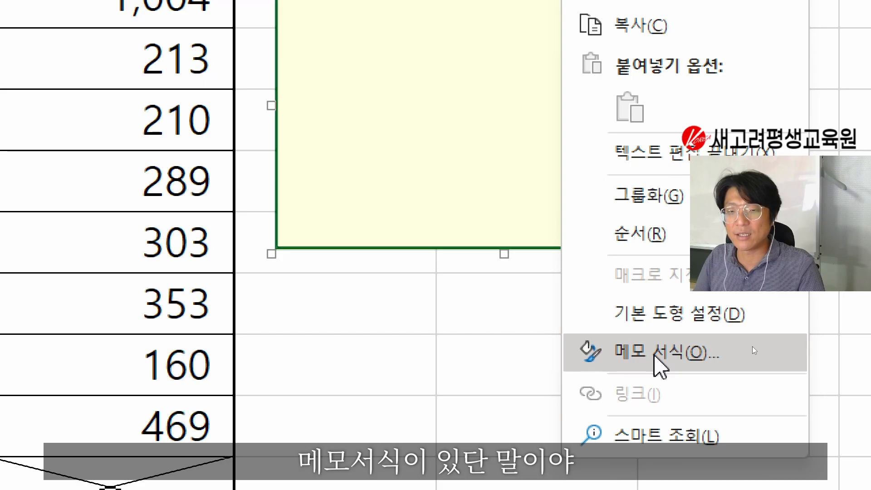
left_click(753, 347)
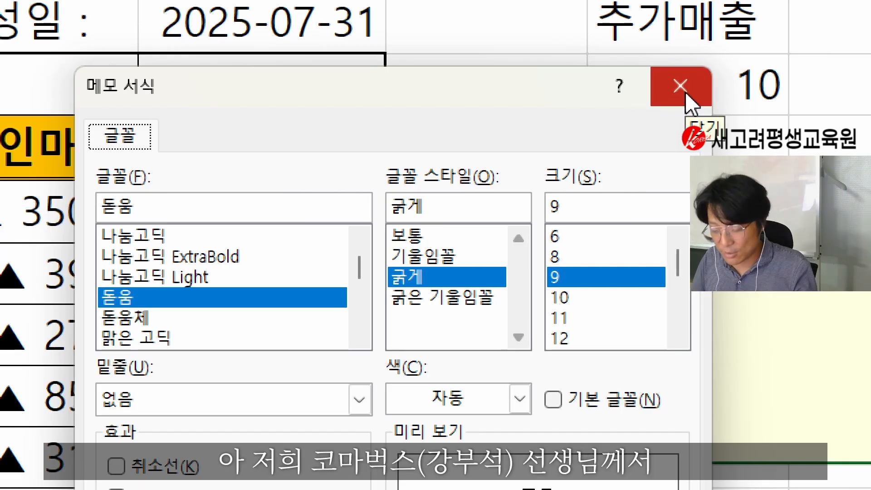
left_click(685, 92)
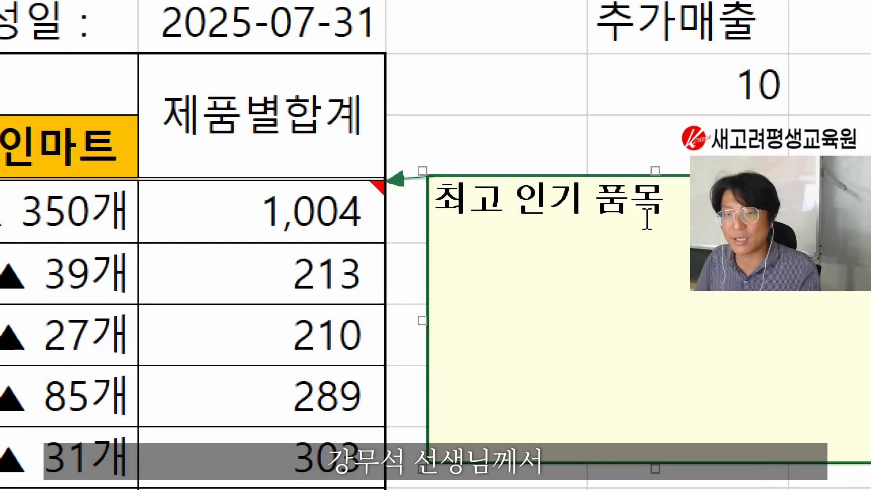
right_click(593, 176)
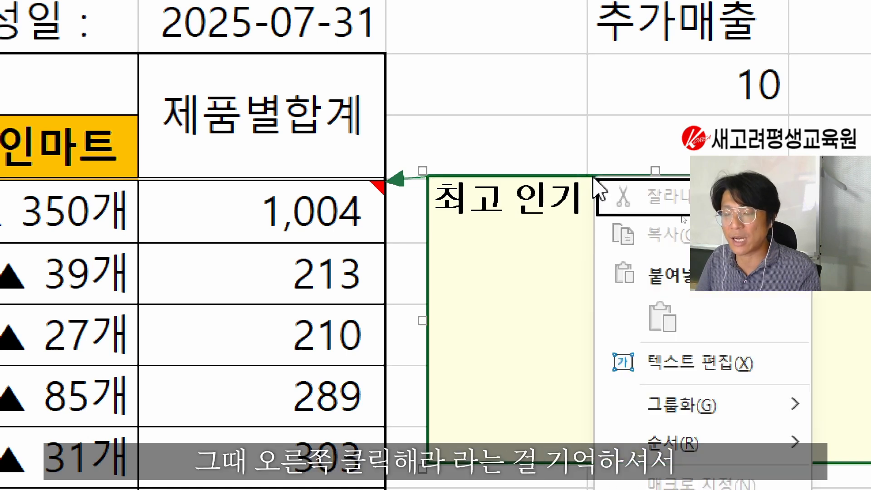
left_click(558, 220)
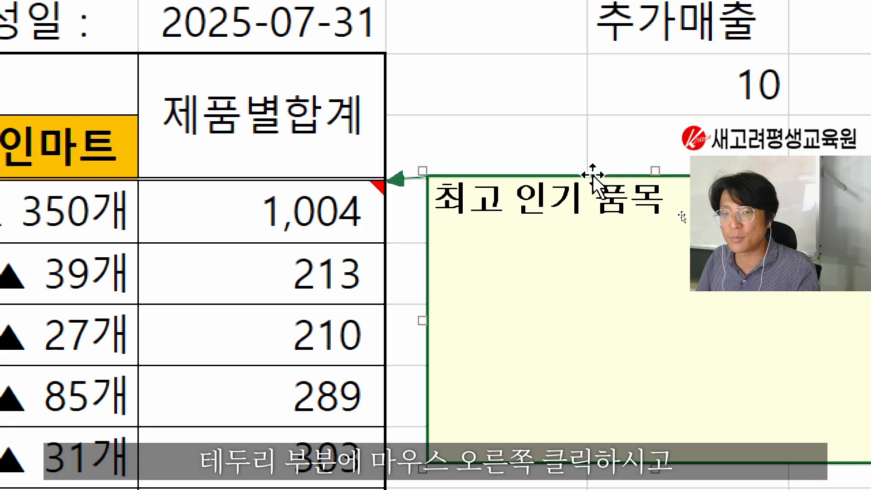
- Open 메모 서식 from the I5 memo's border and apply 자동 크기 under the 맞춤 settings
right_click(593, 176)
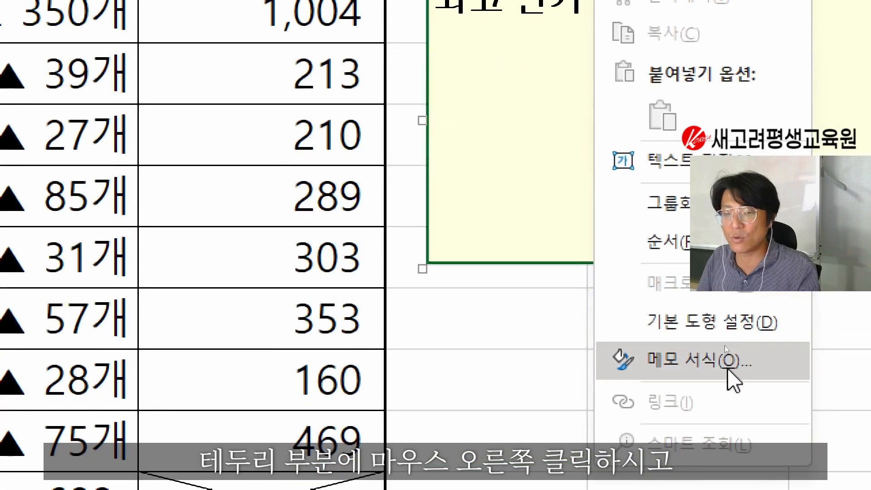
left_click(706, 359)
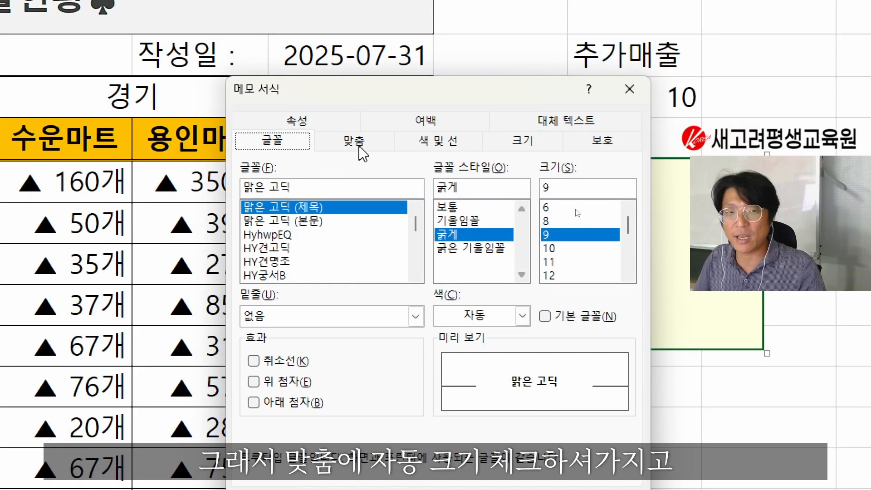
left_click(361, 146)
left_click(299, 250)
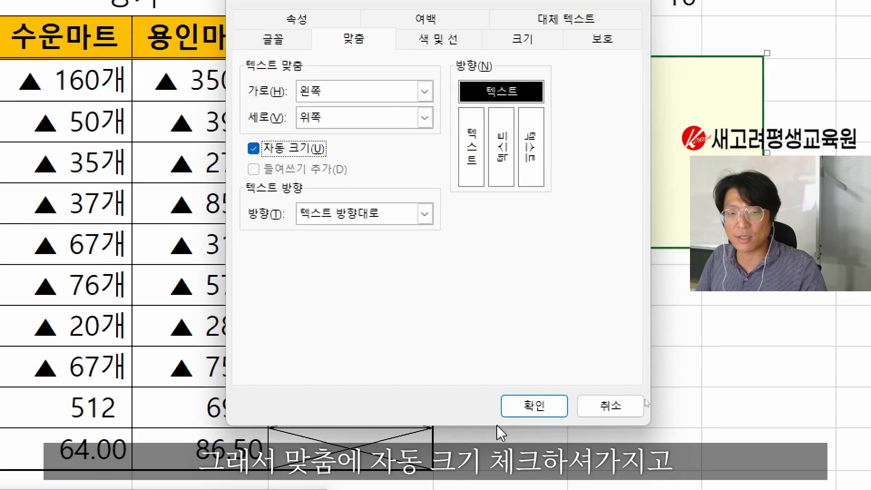
left_click(529, 444)
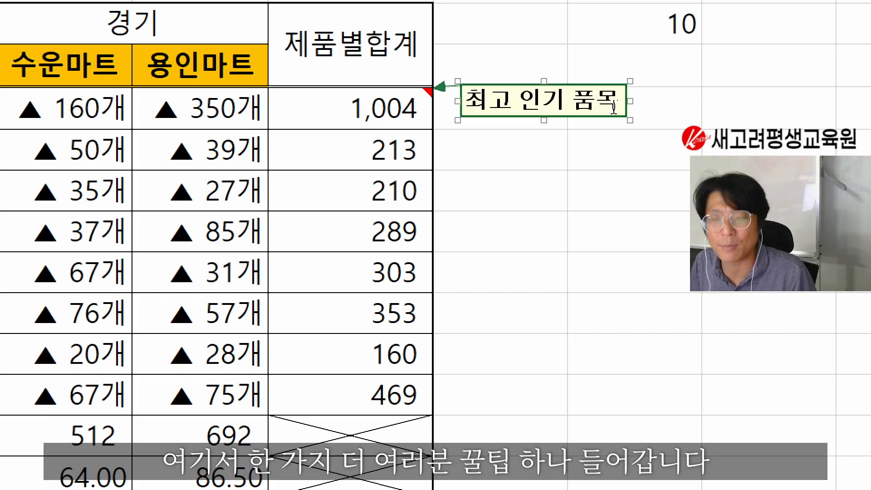
- Enlarge the I5 memo box again and retype the final 목 of 최고 인기 품목
left_click_drag(630, 120, 630, 138)
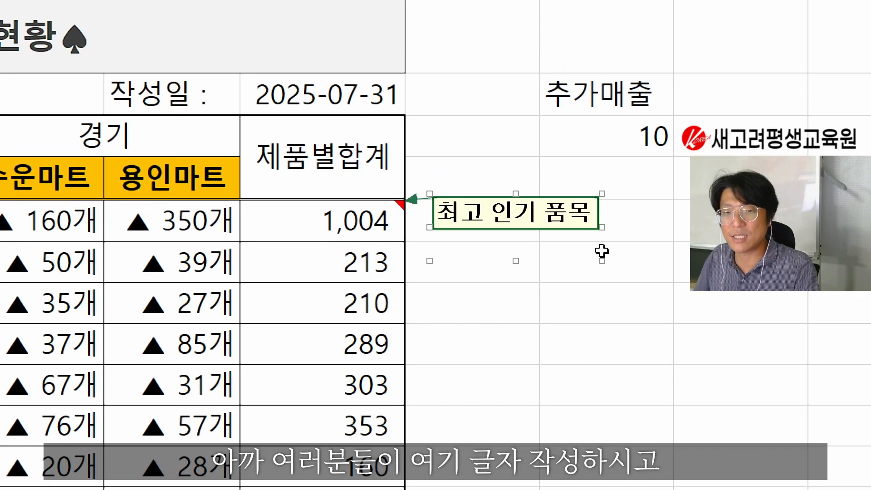
left_click_drag(604, 232, 864, 455)
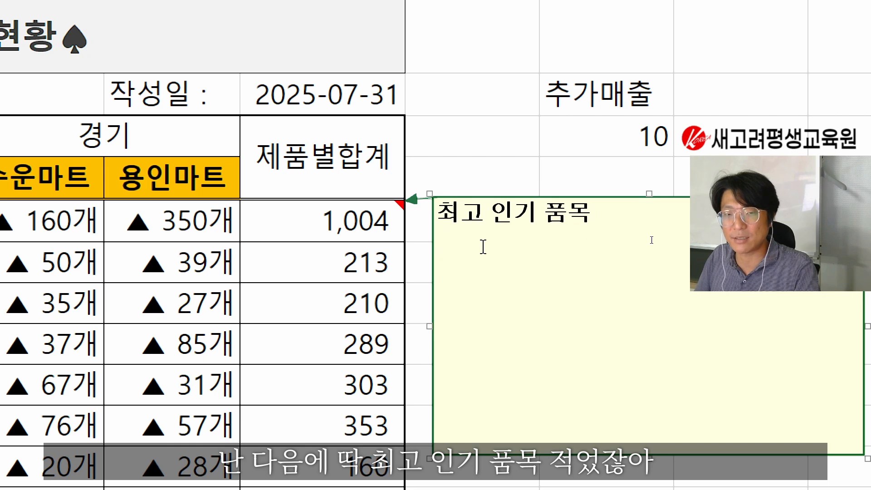
key("BackSpace")
key("BackSpace")
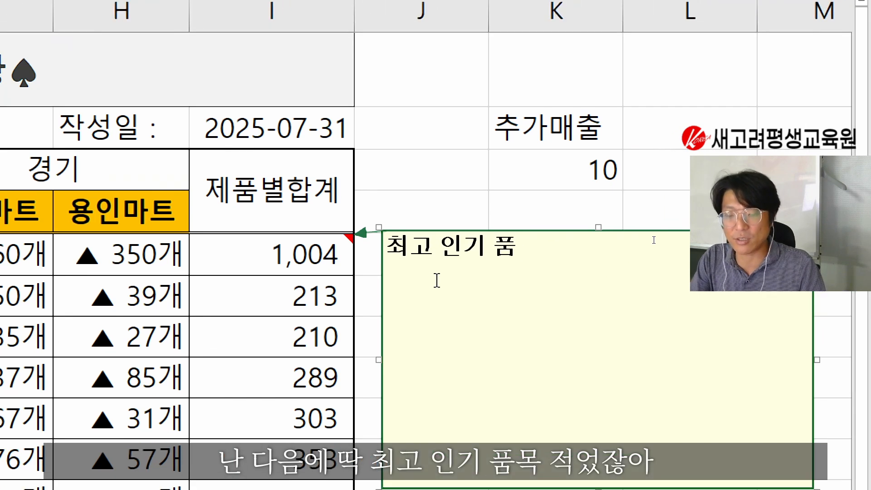
type("목")
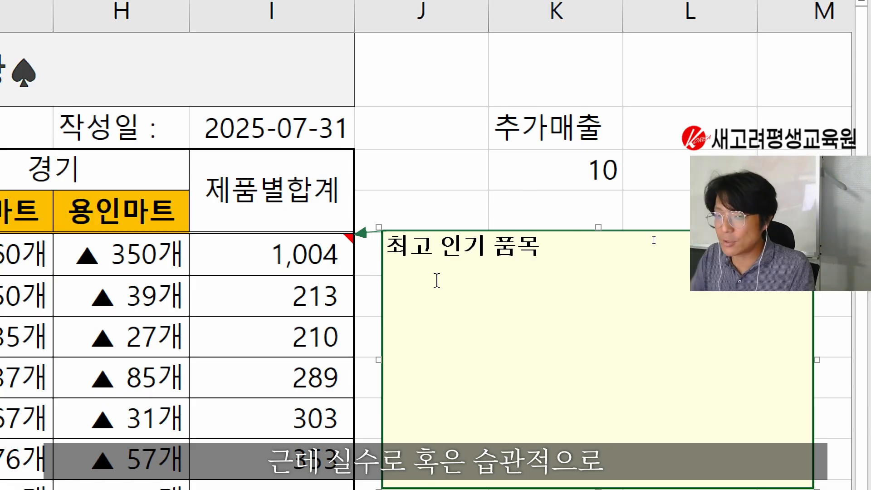
- Retype 품목 at the end of the I5 memo text and add an empty line after it
key("Return")
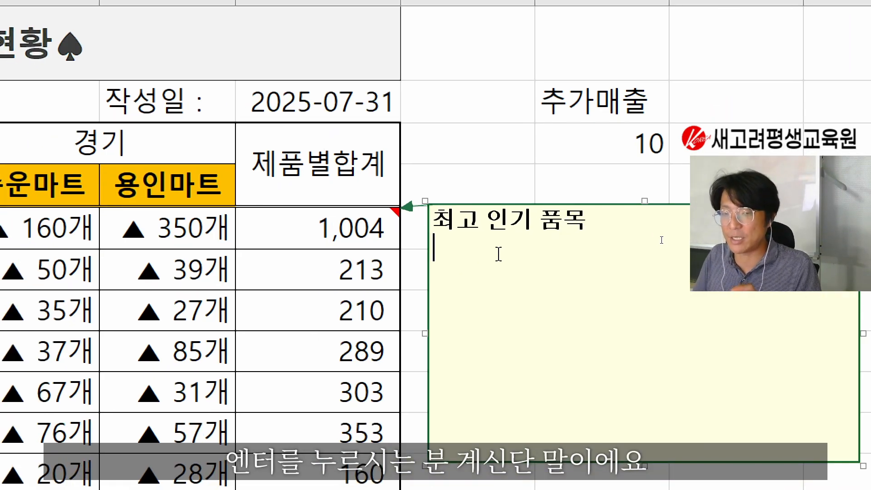
key("BackSpace")
key("BackSpace")
key("BackSpace")
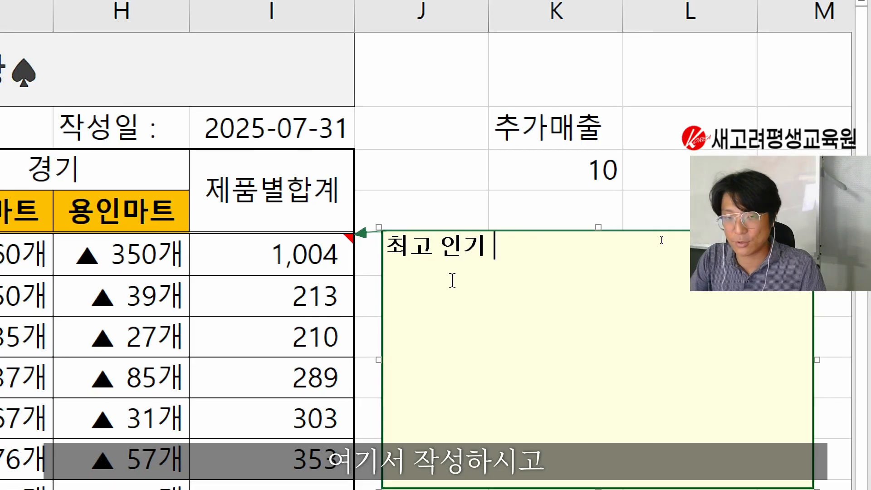
type("품목")
key("Return")
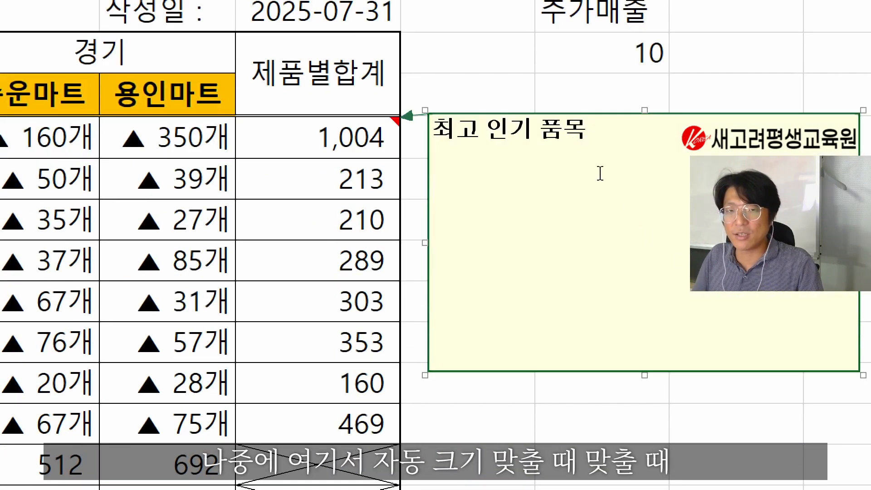
- Apply 자동 크기 again to the enlarged I5 memo through the 맞춤 settings of 메모 서식
right_click(570, 113)
left_click(636, 369)
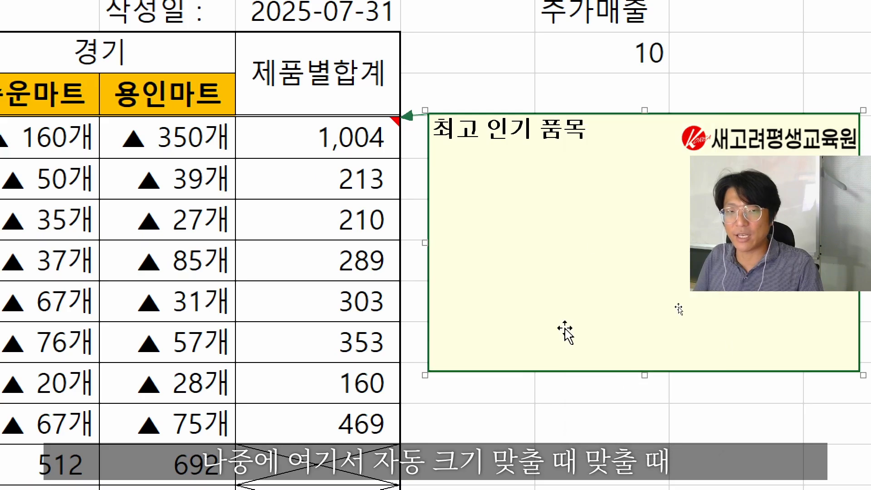
left_click(323, 98)
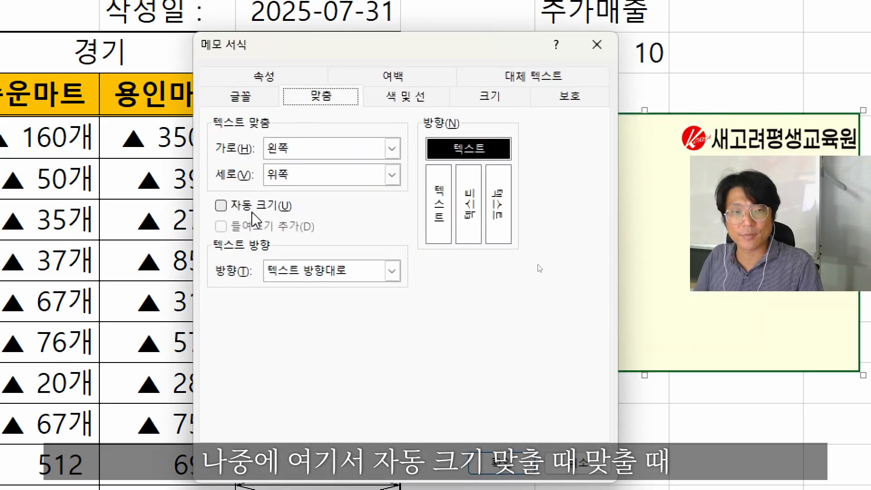
left_click(221, 206)
left_click(503, 462)
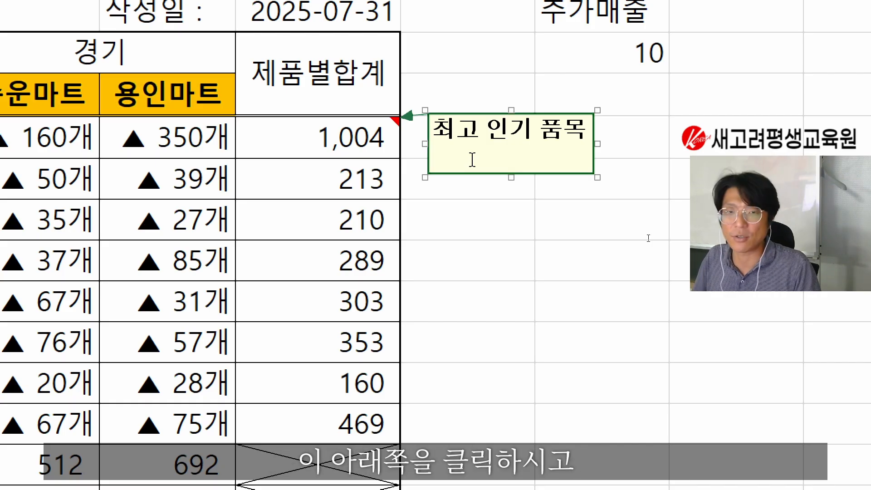
- Delete the empty line below 최고 인기 품목 in the I5 memo and deselect the memo so its box refits the text
left_click(459, 154)
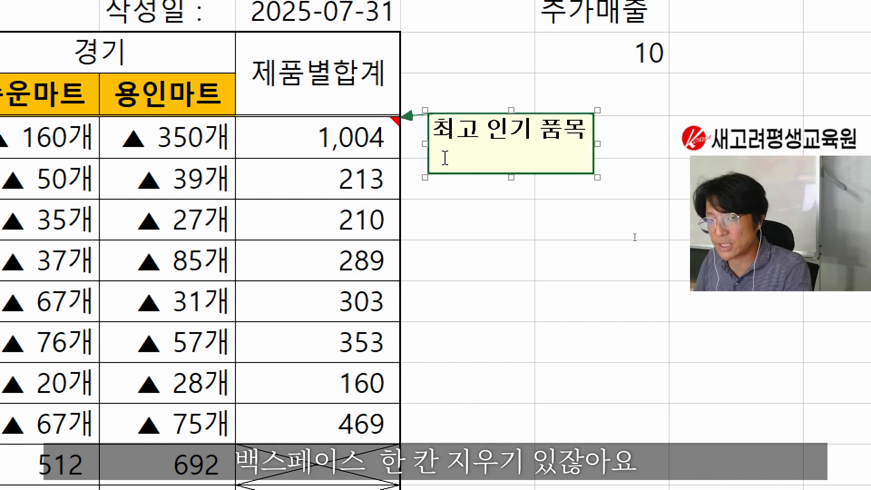
key("BackSpace")
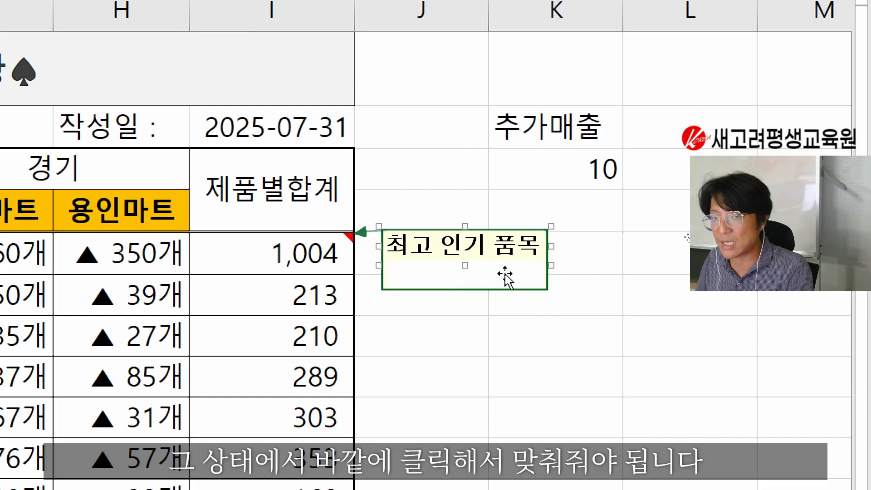
left_click(600, 237)
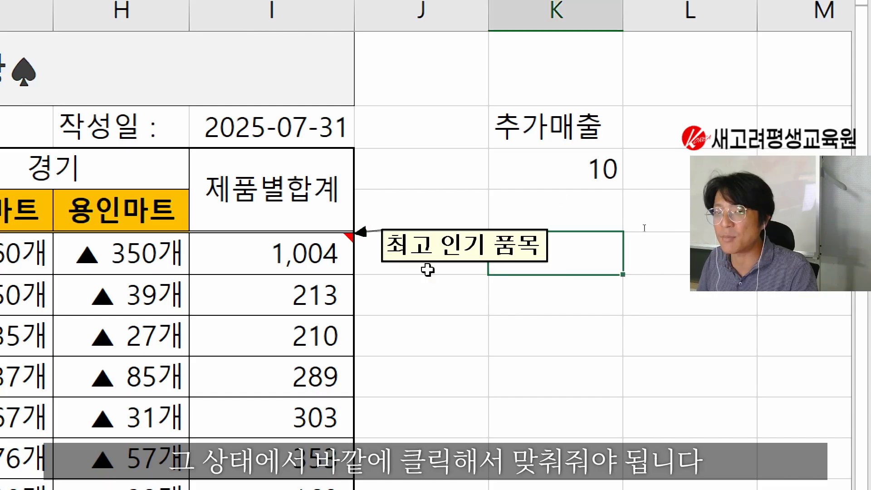
left_click(675, 253)
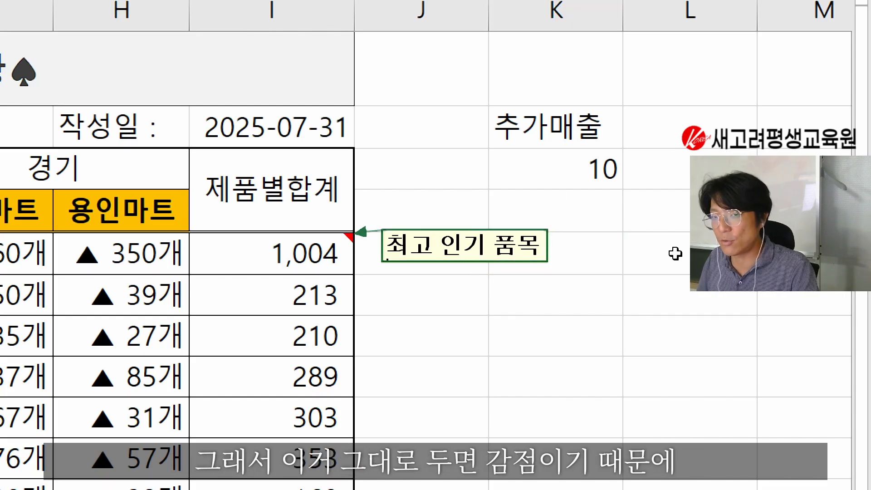
left_click(475, 282)
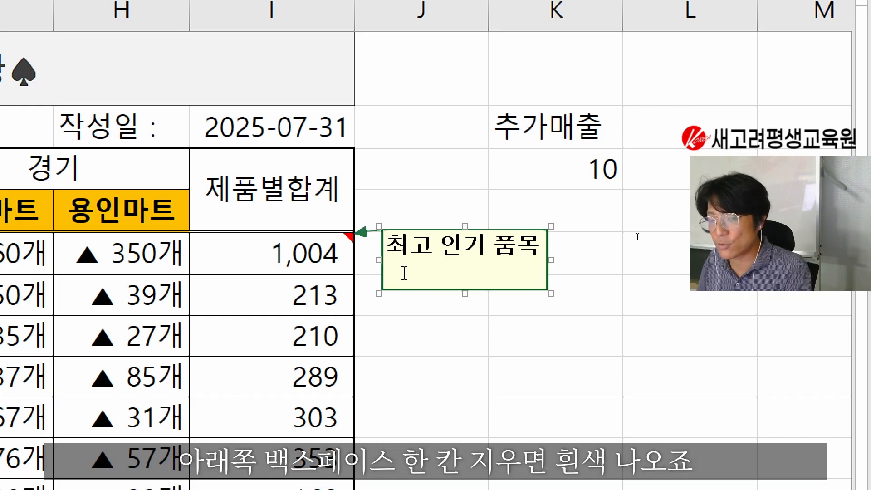
key("BackSpace")
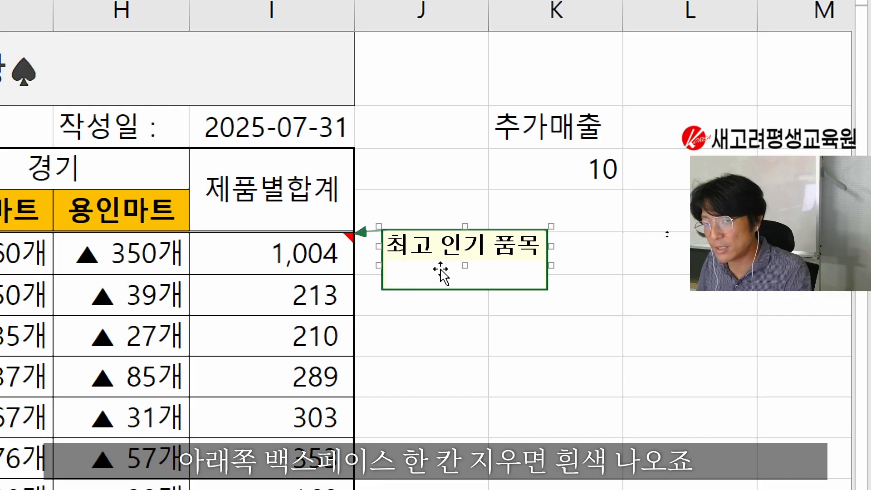
left_click(636, 238)
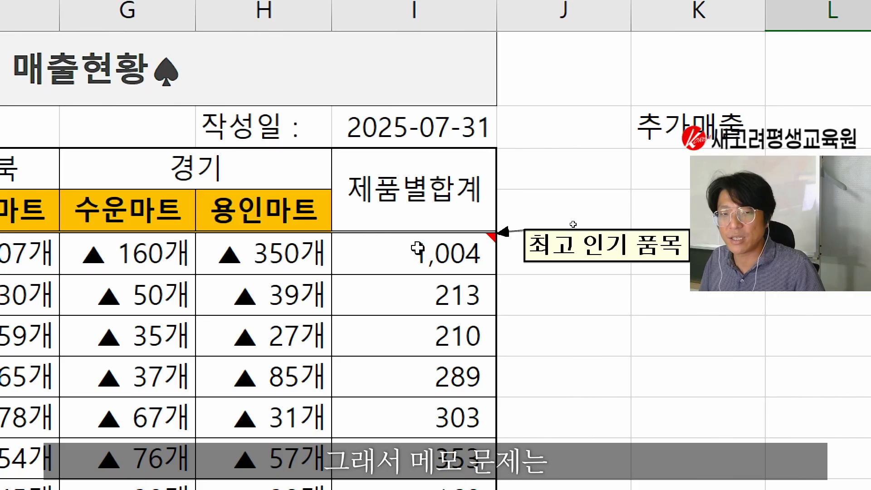
- Check I5's memo display option and the memo's 자동 크기 setting under 맞춤 in 메모 서식
right_click(418, 248)
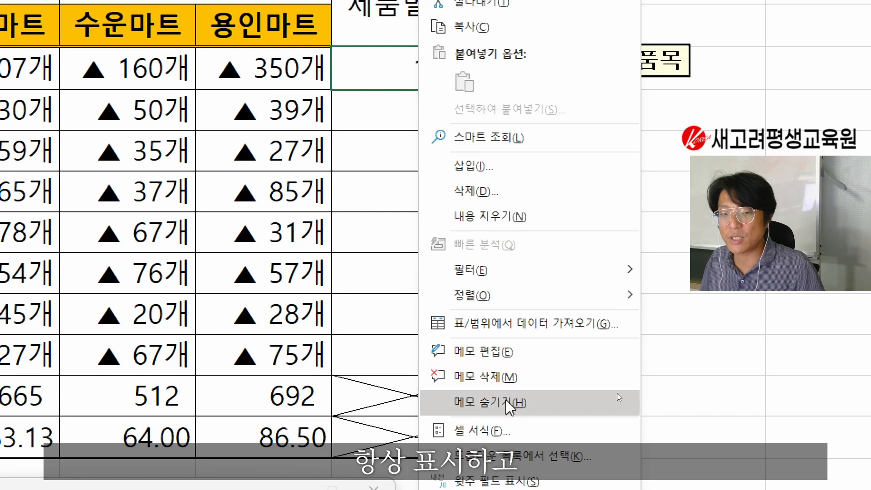
key("Escape")
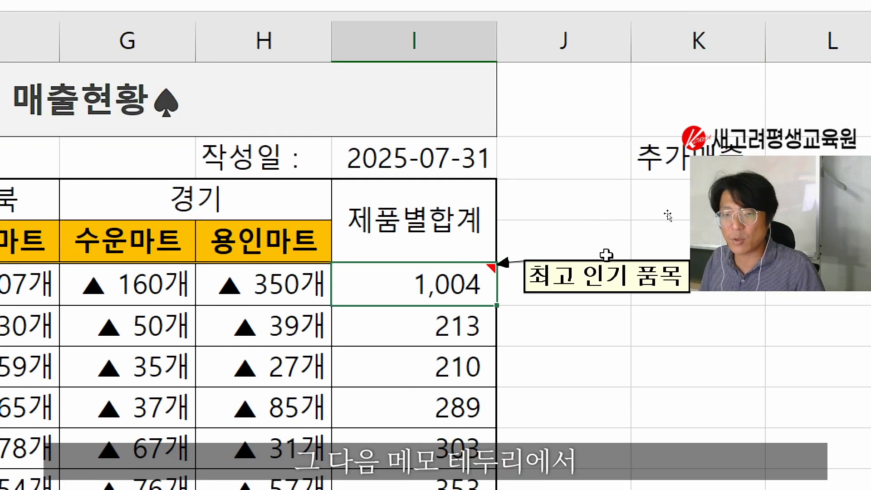
right_click(608, 258)
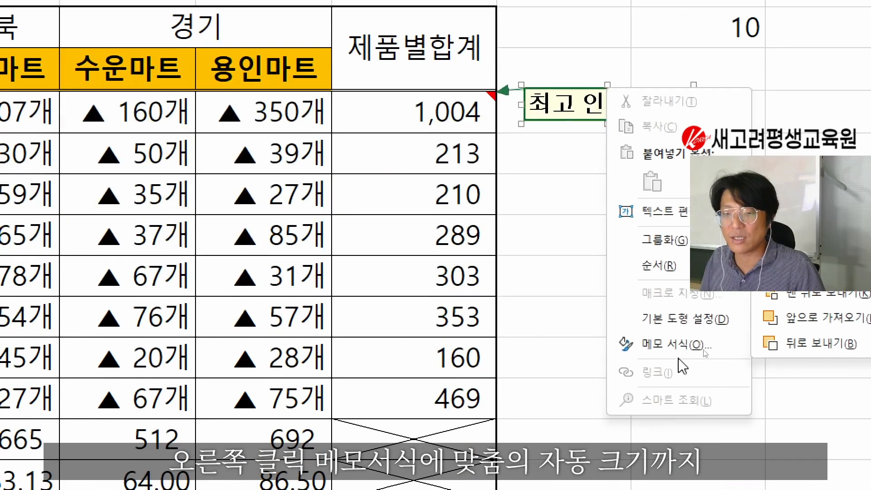
left_click(676, 345)
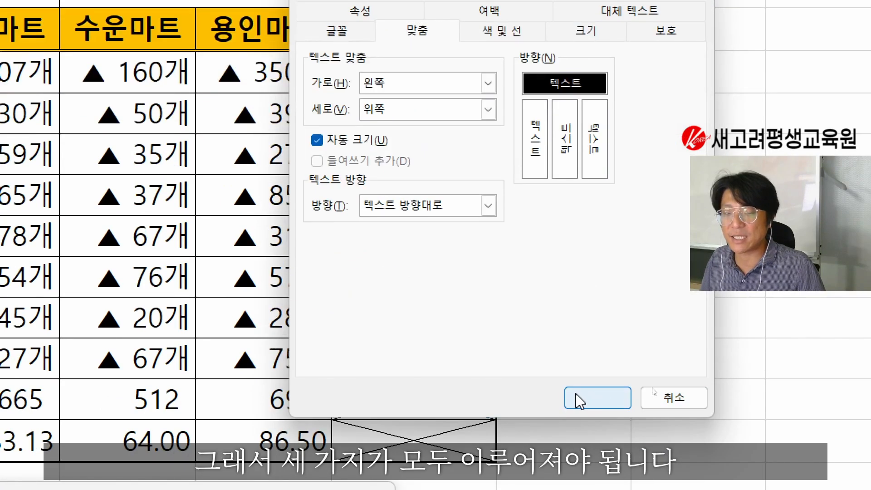
left_click(577, 399)
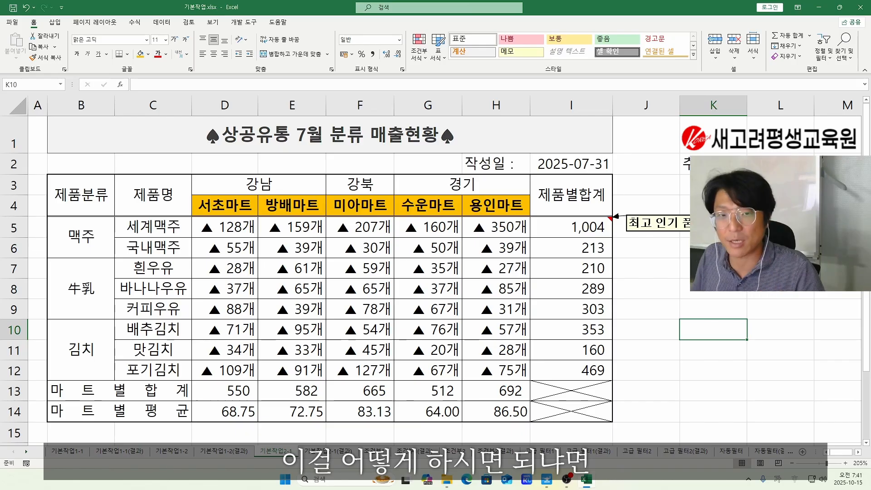
- Copy the 추가매출 value in K3 and select G5:H12 as the paste range
left_click(714, 185)
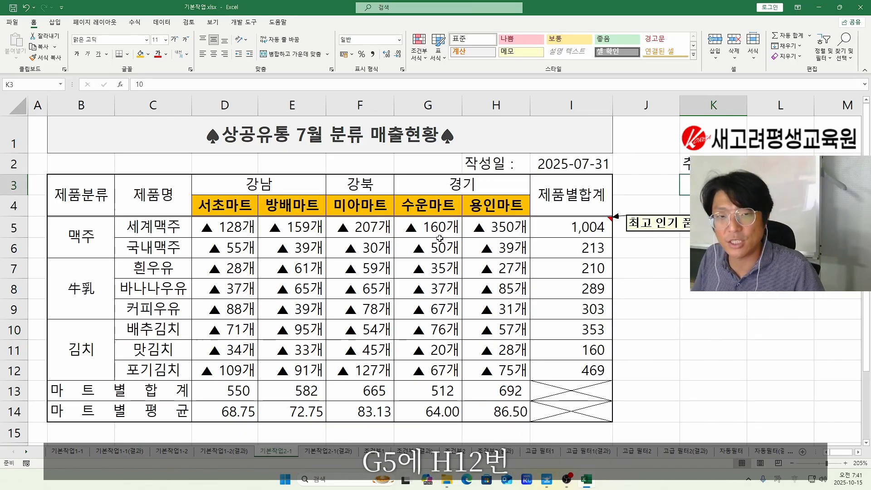
left_click_drag(433, 228, 495, 370)
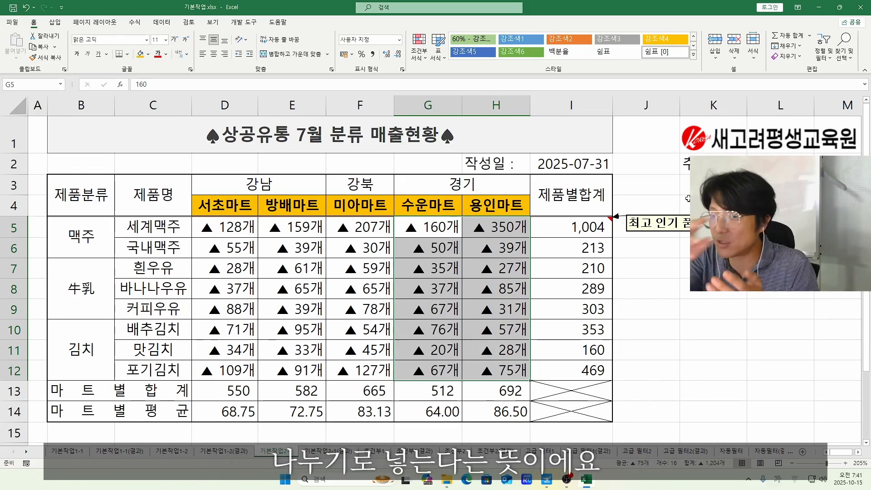
left_click(714, 185)
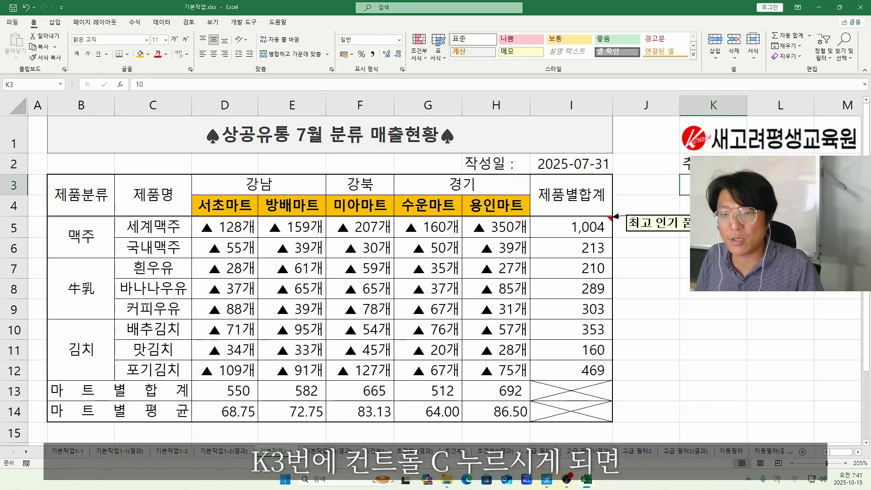
key("ctrl+c")
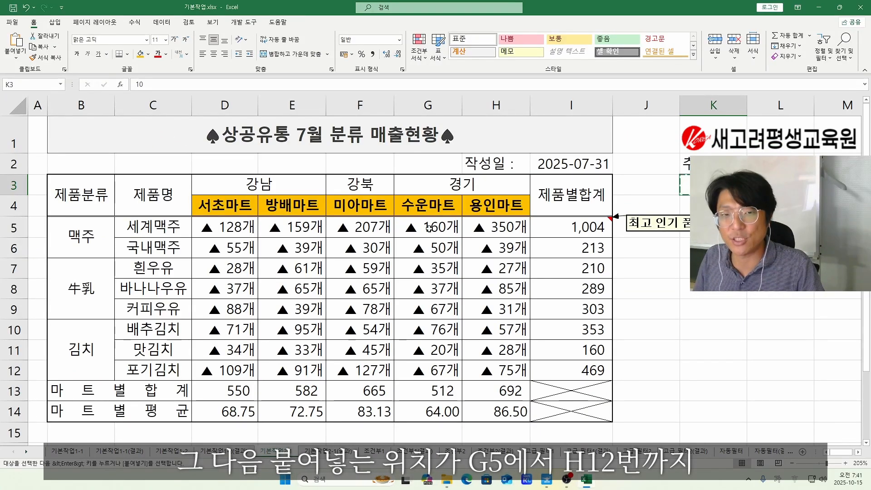
left_click(429, 228)
left_click_drag(429, 228, 498, 373)
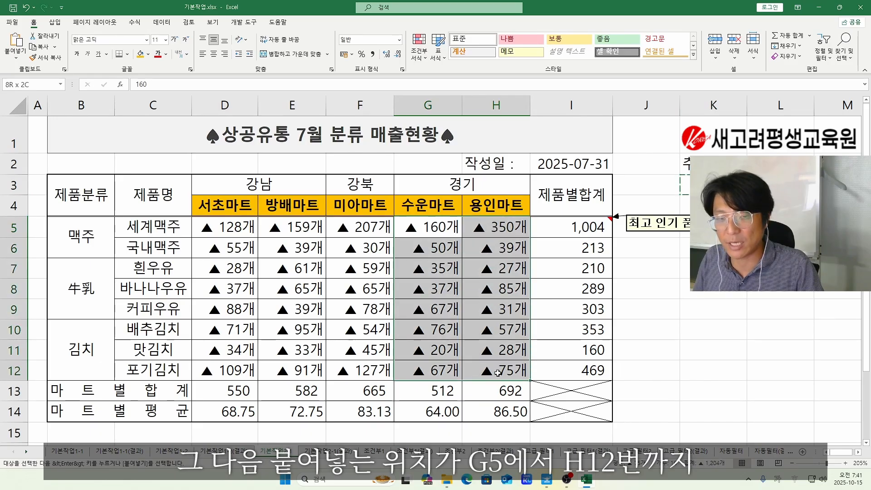
key("ctrl+v")
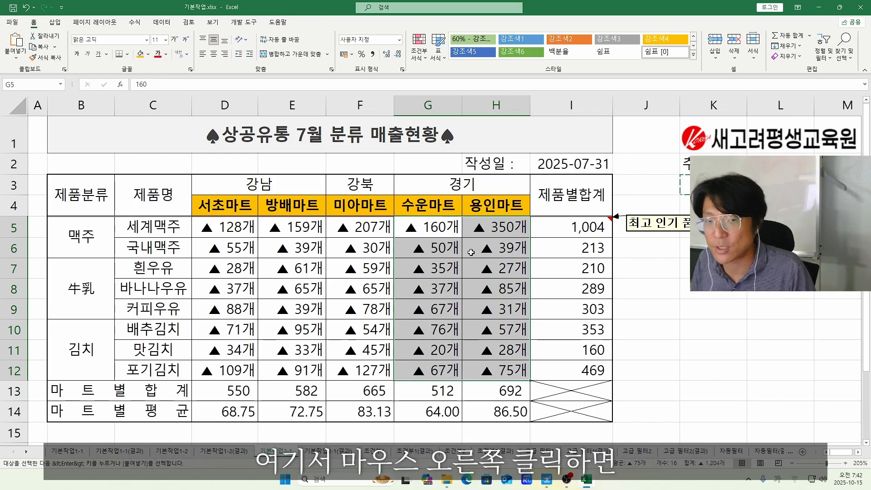
- Add the copied K3 value to G5:H12 using 선택하여 붙여넣기 with 값 and 더하기
right_click(472, 255)
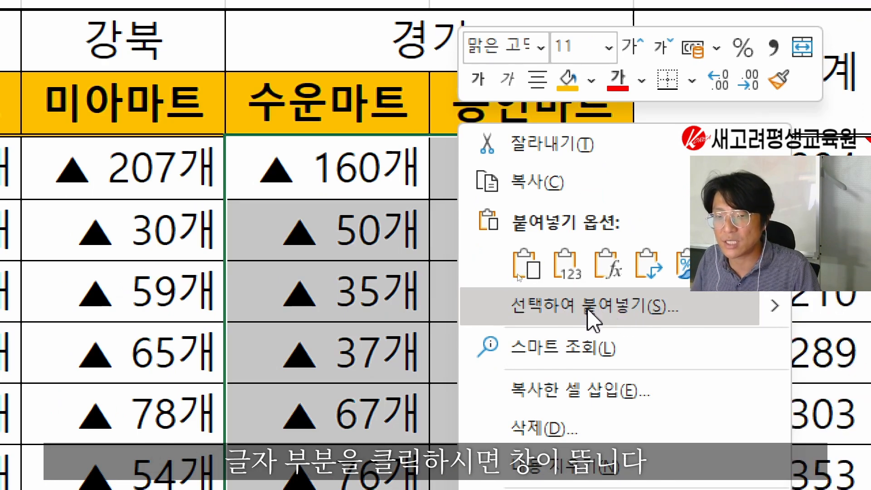
left_click(618, 318)
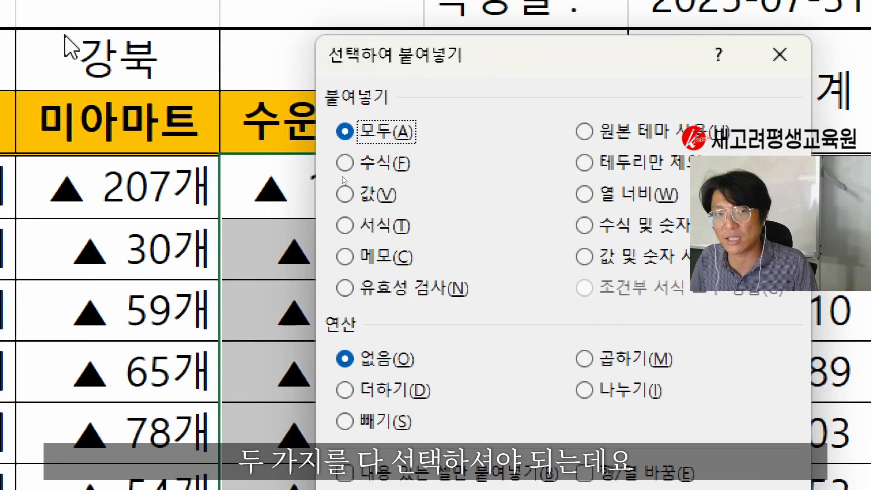
left_click(357, 194)
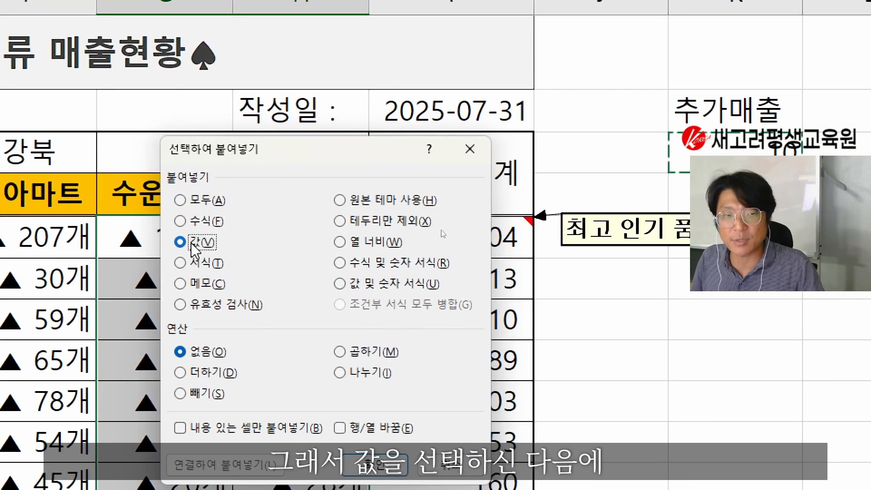
left_click(221, 371)
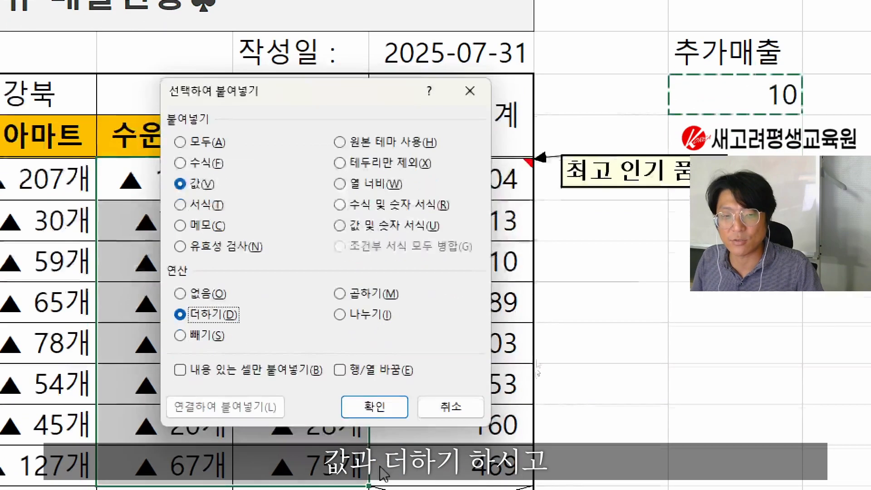
left_click_drag(349, 146, 485, 155)
left_click_drag(490, 104, 599, 153)
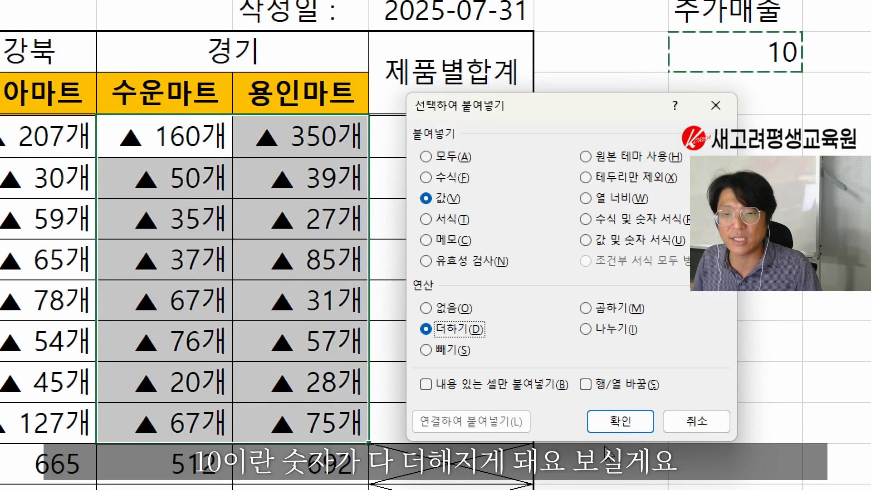
left_click(608, 421)
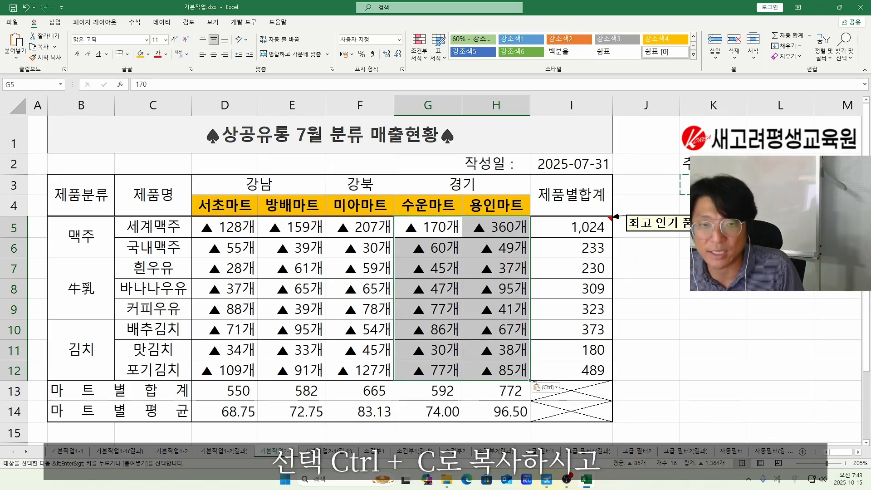
- Reopen 선택하여 붙여넣기 for G5:H12, choose 값 to review the options, and leave without pasting
left_click_drag(422, 227, 503, 376)
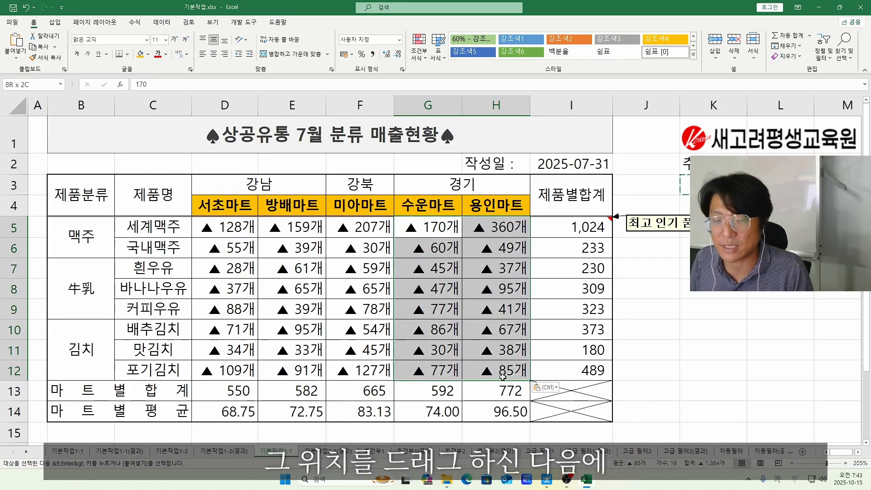
right_click(493, 274)
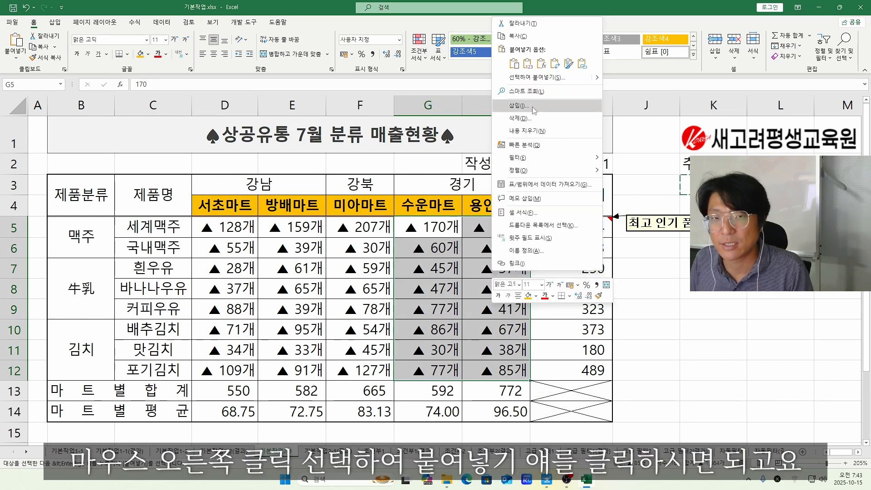
left_click(543, 79)
left_click_drag(519, 7, 527, 212)
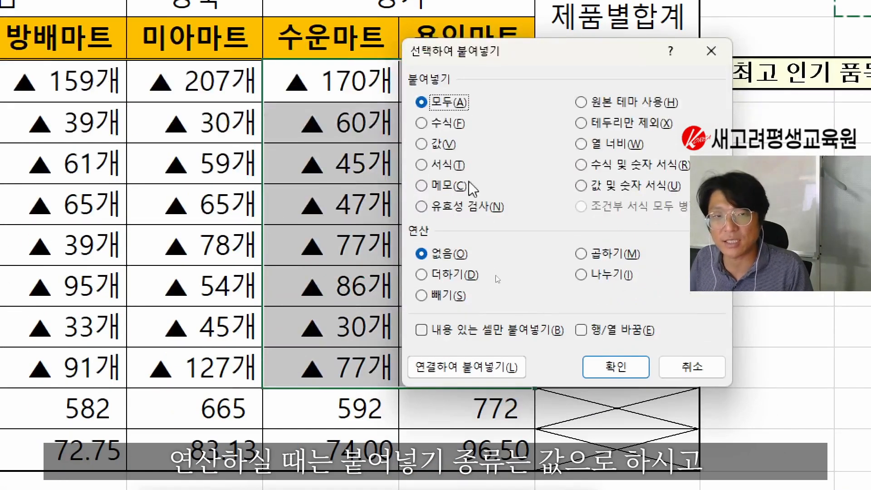
left_click(436, 146)
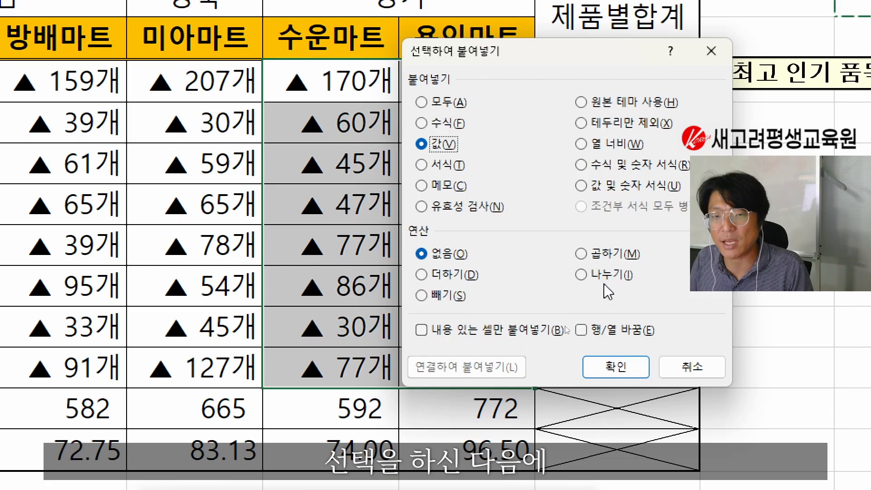
left_click(616, 366)
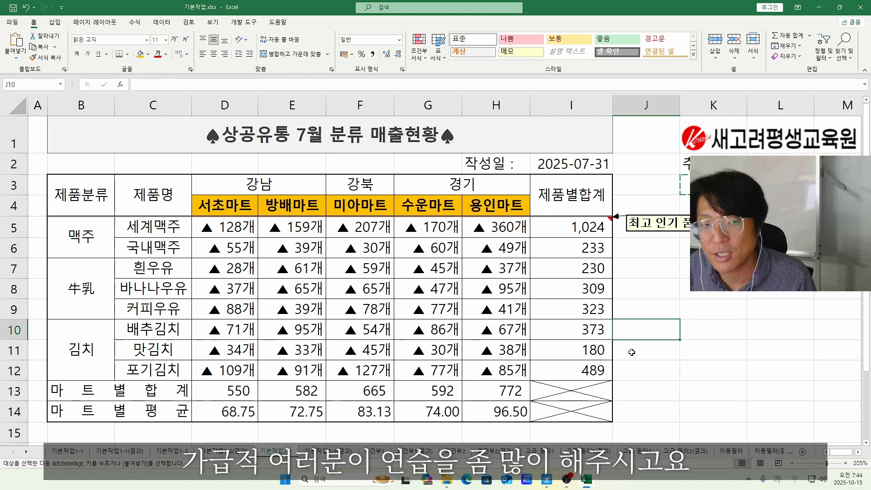
- Review the custom-formatted ranges C5:C6 and D5:H12
left_click_drag(172, 224, 178, 252)
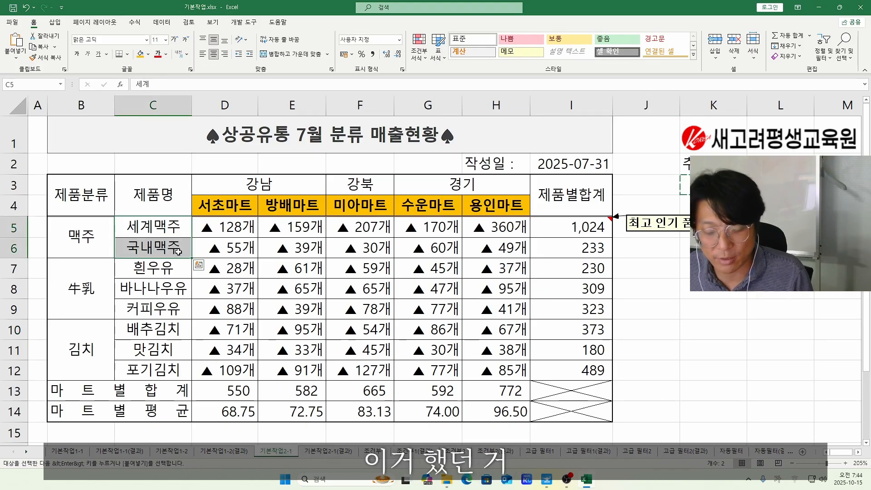
left_click(199, 265)
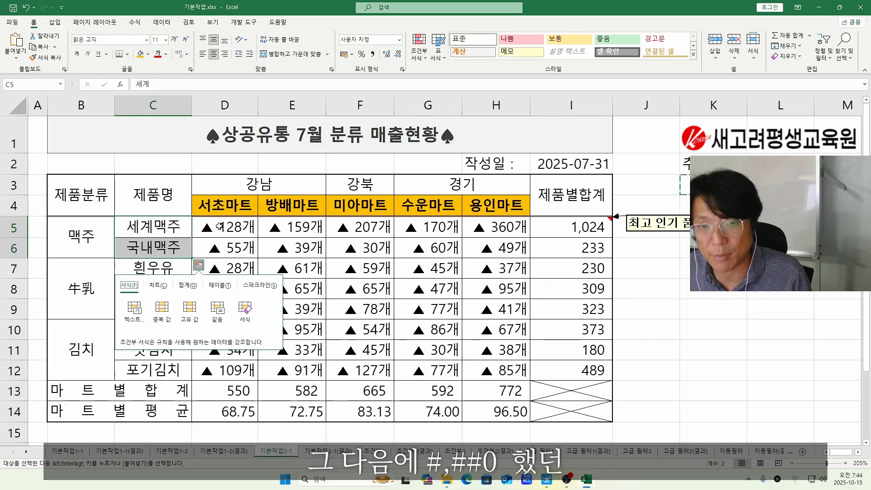
left_click_drag(220, 226, 510, 365)
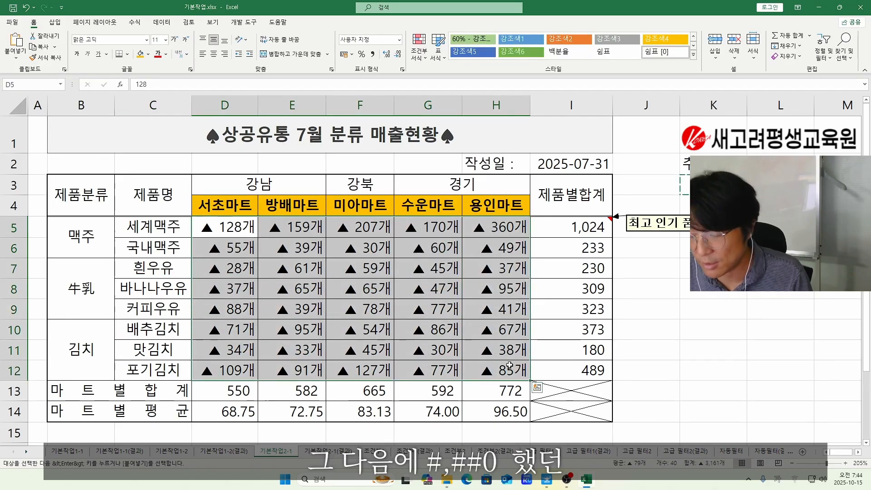